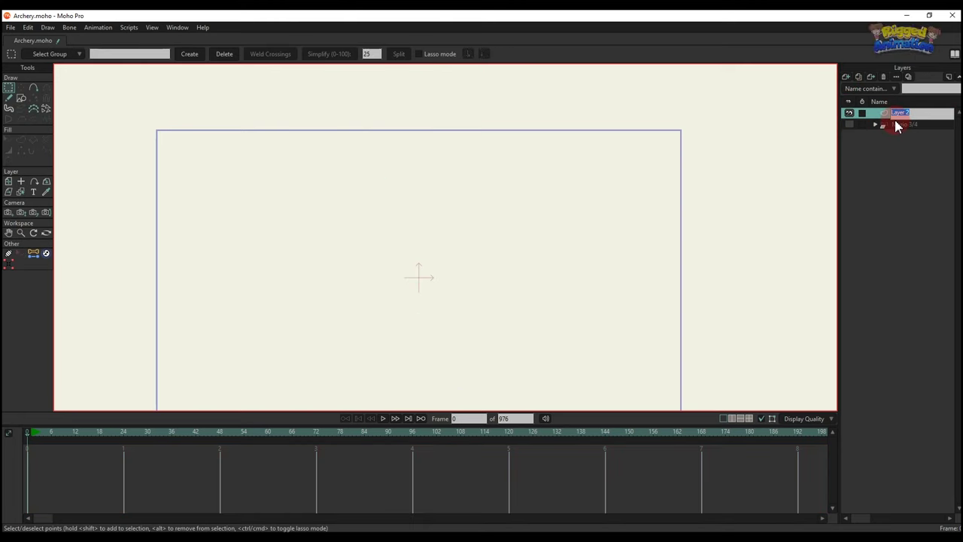
Step: Name the new vector layer bow and draw a closed triangle with a vertical edge and one point facing forward
text(bow)
key(Return)
key(a)
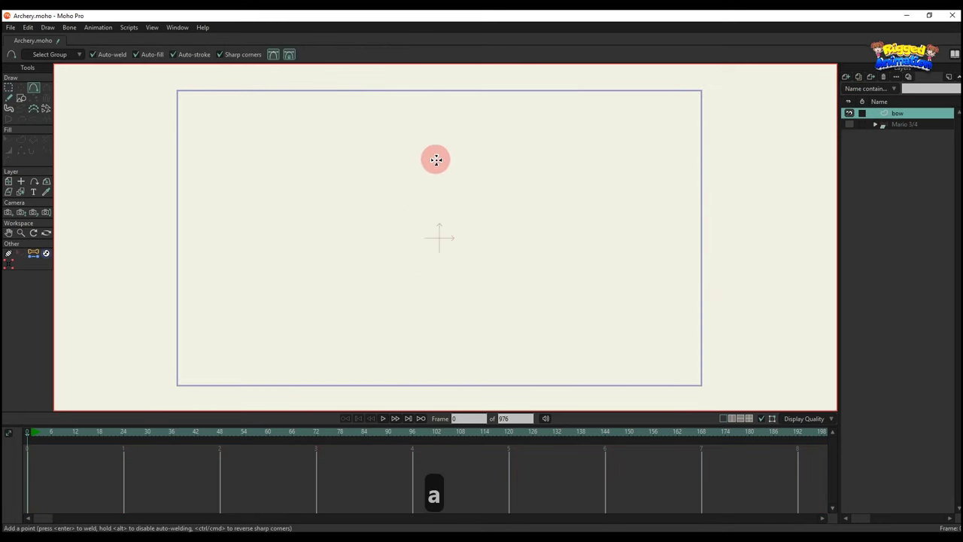
drag(432, 145, 433, 316)
mouse_move(433, 145)
mouse_down()
mouse_move(520, 231)
mouse_move(432, 316)
mouse_up()
Step: Turn off the triangle's fill and set its stroke width to 10
key(q)
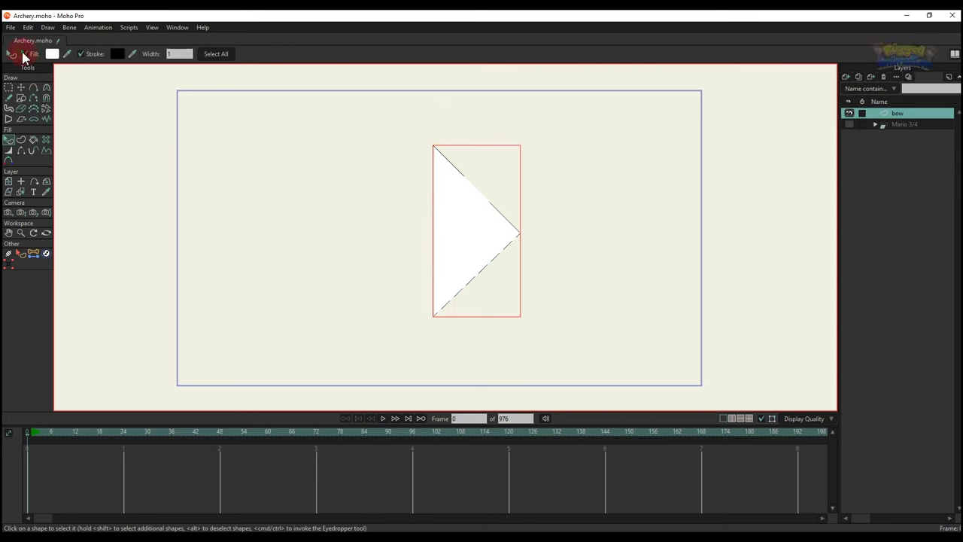
click(23, 55)
key(Return)
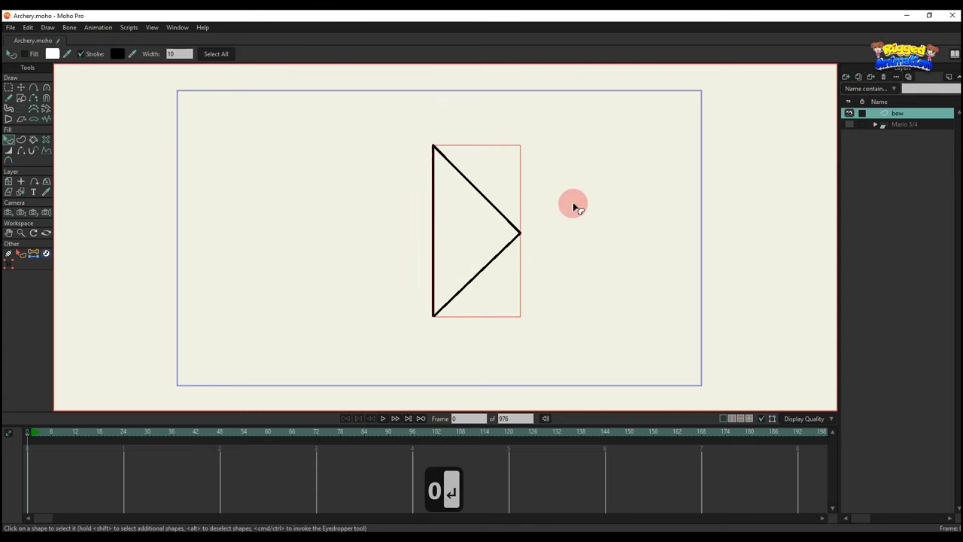
Step: Set the Y position of the triangle's forward point to 0
key(t)
scroll(493, 238, down, 1)
key(g)
click(505, 230)
key(t)
drag(211, 55, 140, 41)
text(0)
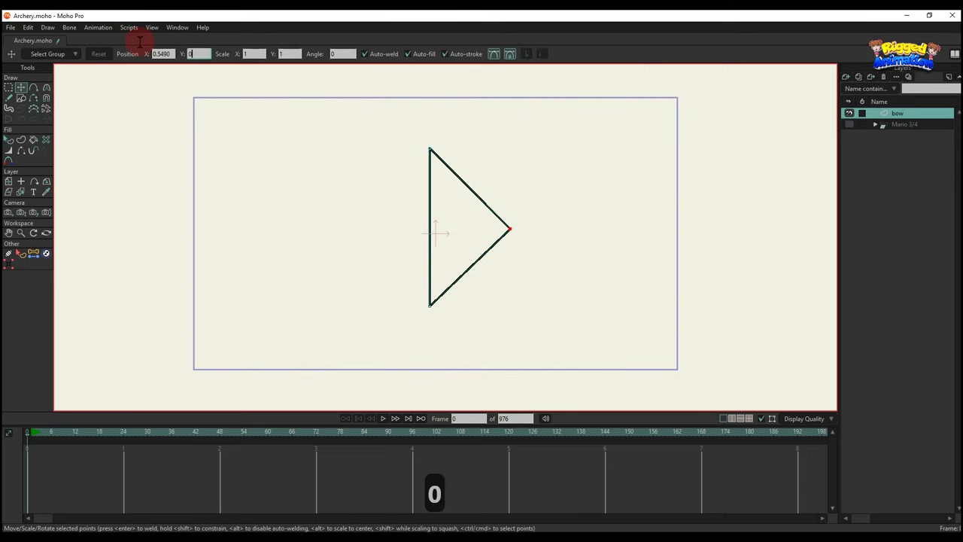
key(Return)
Step: Select the two end points of the vertical edge and set their position to X 0 and Y 0
key(g)
drag(421, 141, 443, 309)
key(t)
click(173, 54)
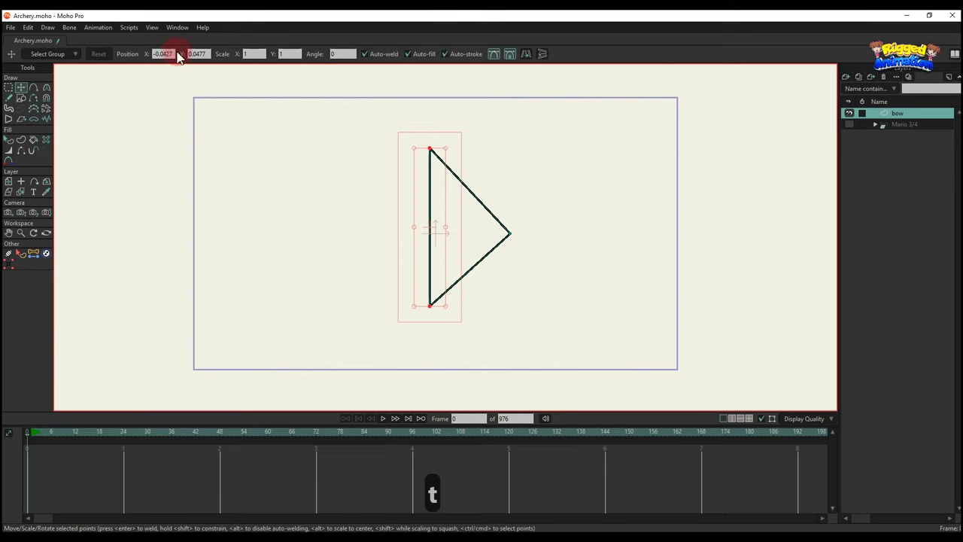
text(0)
key(Return)
click(197, 54)
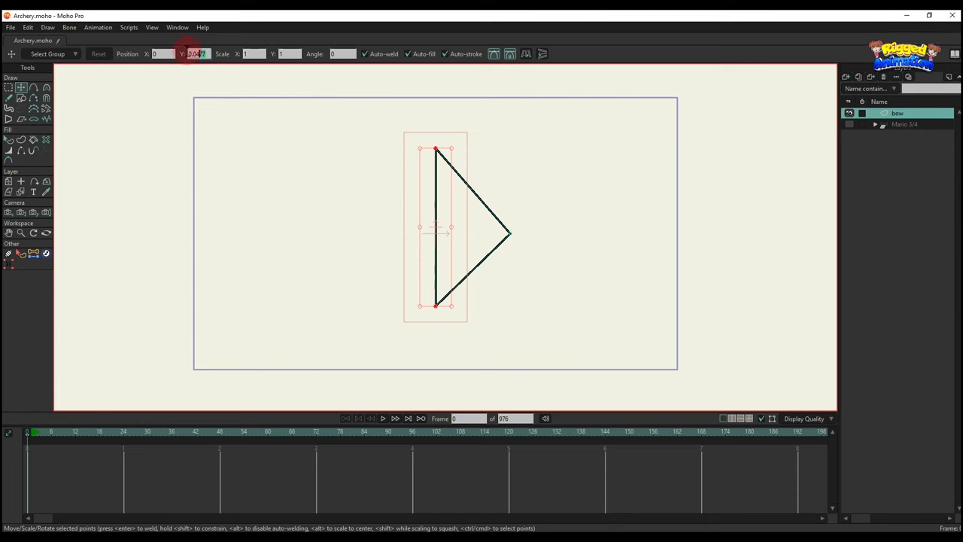
text(0)
key(Return)
Step: Increase the curvature of the forward point to round the triangle into a bow shape
key(q)
scroll(528, 246, down, 1)
scroll(513, 231, up, 2)
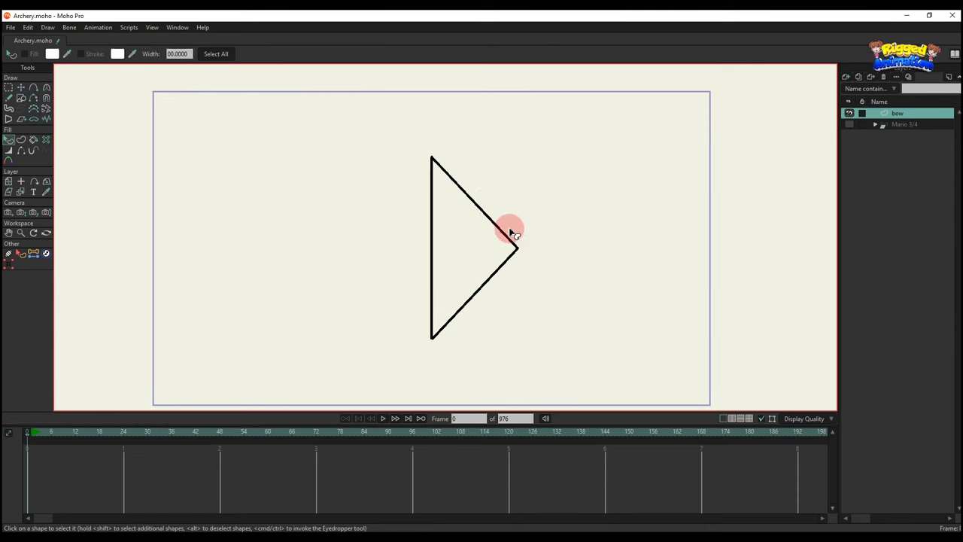
key(g)
click(517, 249)
key(c)
drag(517, 250, 935, 326)
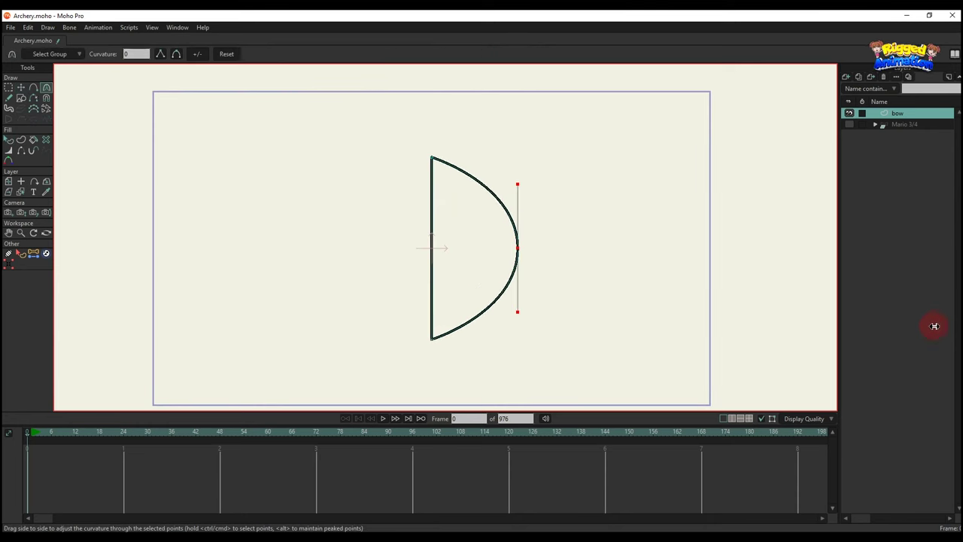
Step: Thicken the stroke at the bow's middle point so the limb tapers toward both ends
scroll(583, 263, down, 2)
scroll(557, 259, up, 2)
key(q)
scroll(525, 261, down, 1)
scroll(504, 244, up, 2)
key(g)
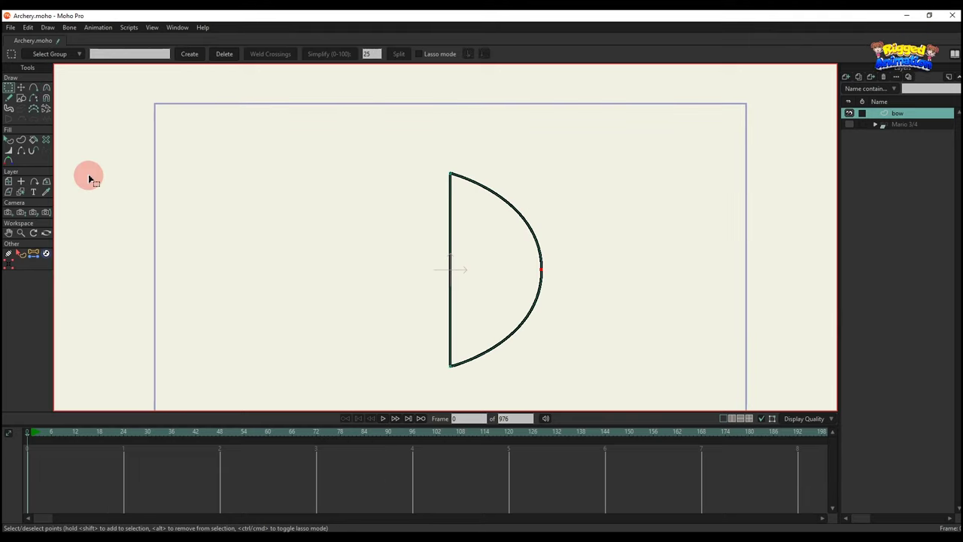
click(11, 150)
scroll(537, 243, up, 2)
drag(537, 243, 613, 246)
key(q)
scroll(579, 223, down, 1)
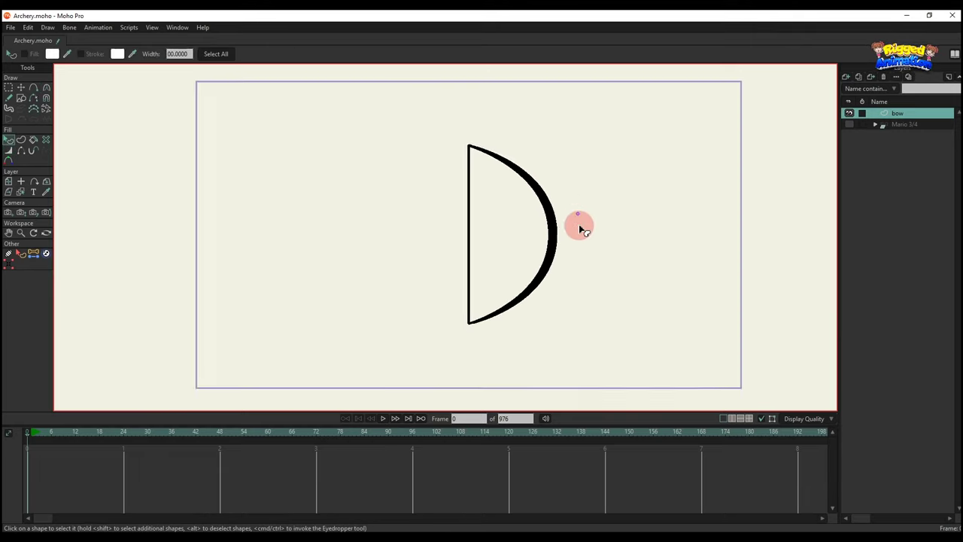
scroll(585, 248, up, 1)
Step: Add a new vector layer above the bow layer and name it arrow
click(855, 84)
click(905, 114)
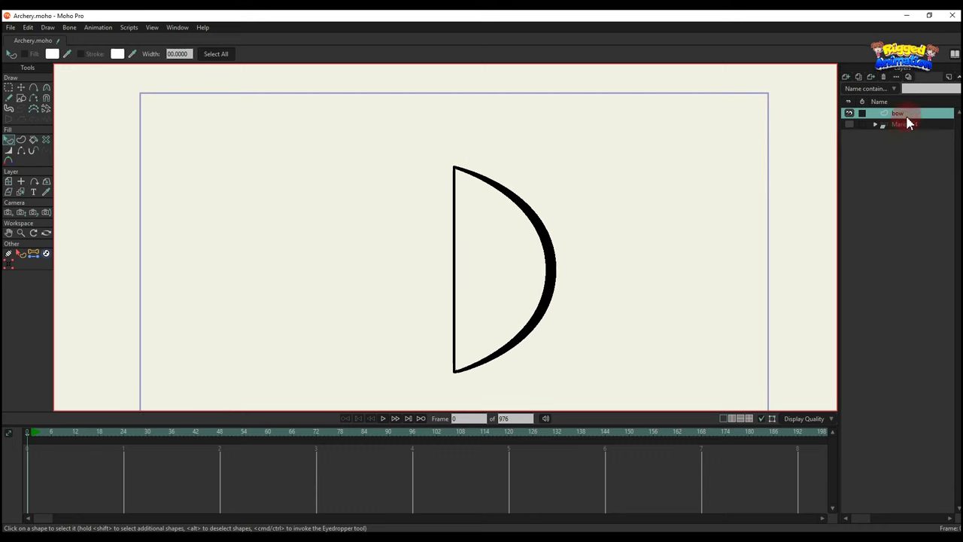
text(arr)
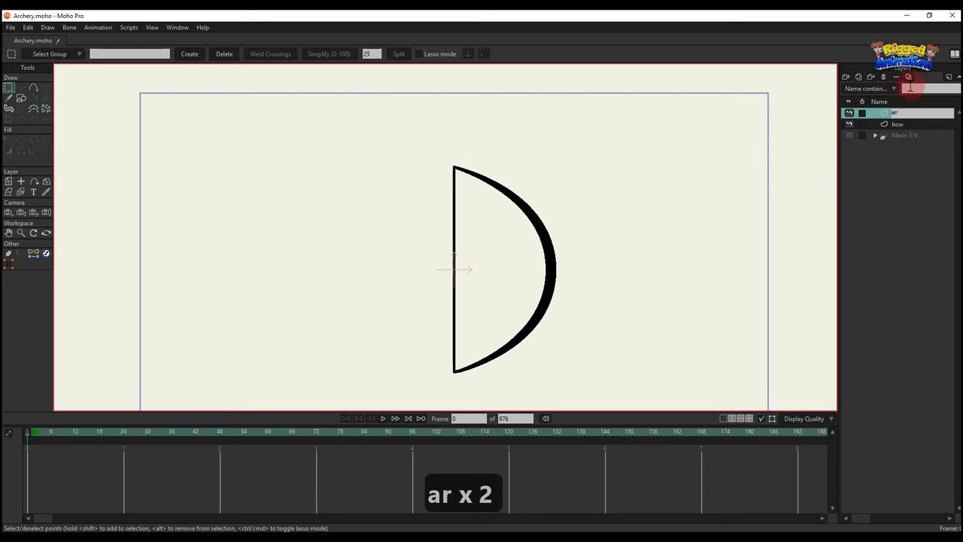
text(ow)
key(Return)
Step: Draw a straight horizontal line through the middle of the bow and create a shape from it as the arrow shaft
key(a)
scroll(384, 244, up, 1)
drag(383, 242, 622, 243)
key(g)
shift+click(383, 241)
key(t)
click(21, 140)
click(113, 54)
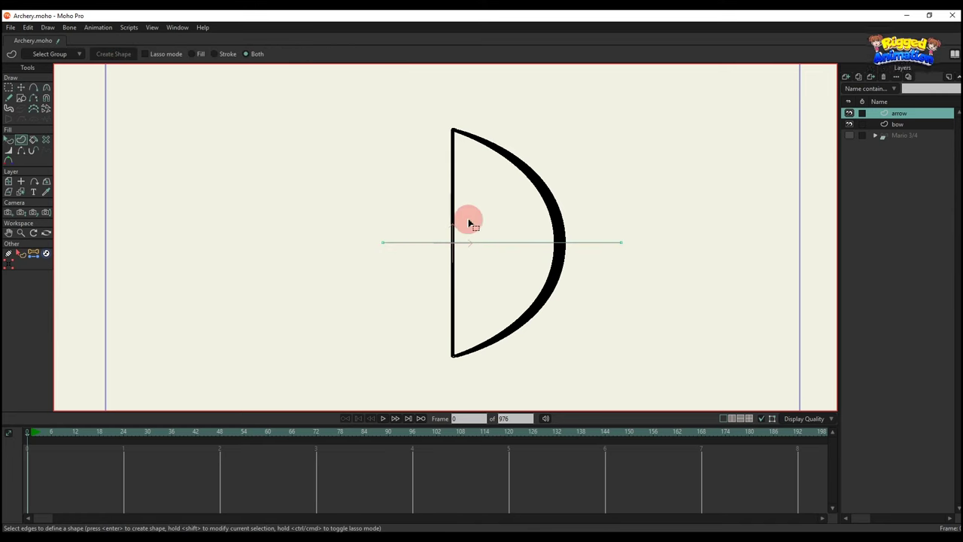
Step: Set the stroke width of the arrow shaft to 10 and deselect it
click(9, 139)
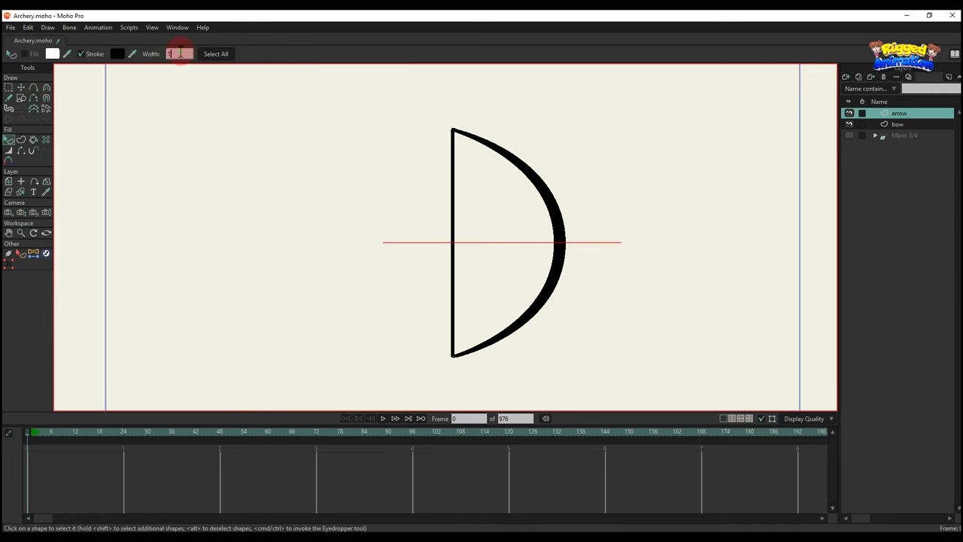
text(0)
key(Return)
click(609, 221)
scroll(586, 220, down, 2)
scroll(550, 227, up, 4)
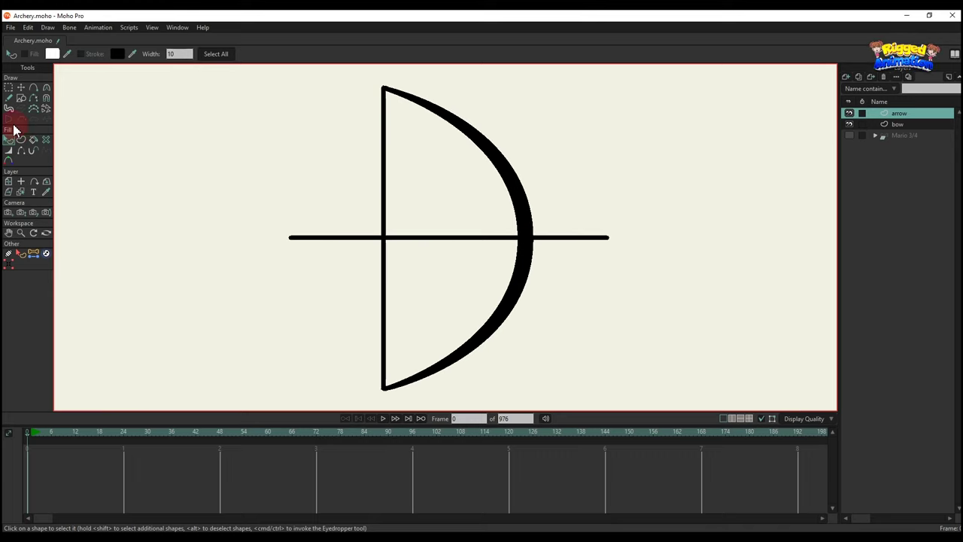
Step: Draw a small triangle at the shaft's front end as the arrowhead and fill it with black
click(21, 98)
click(135, 54)
scroll(603, 218, up, 2)
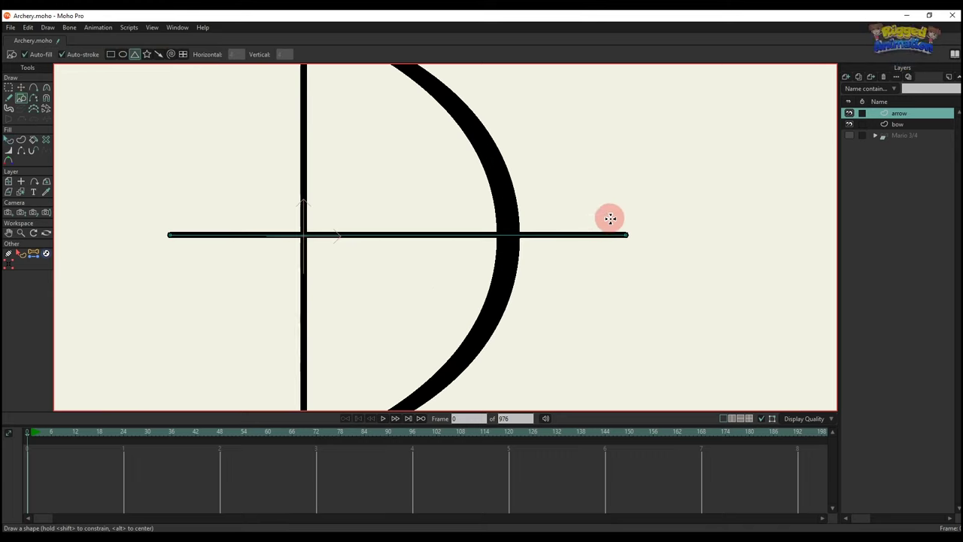
drag(609, 219, 648, 255)
key(q)
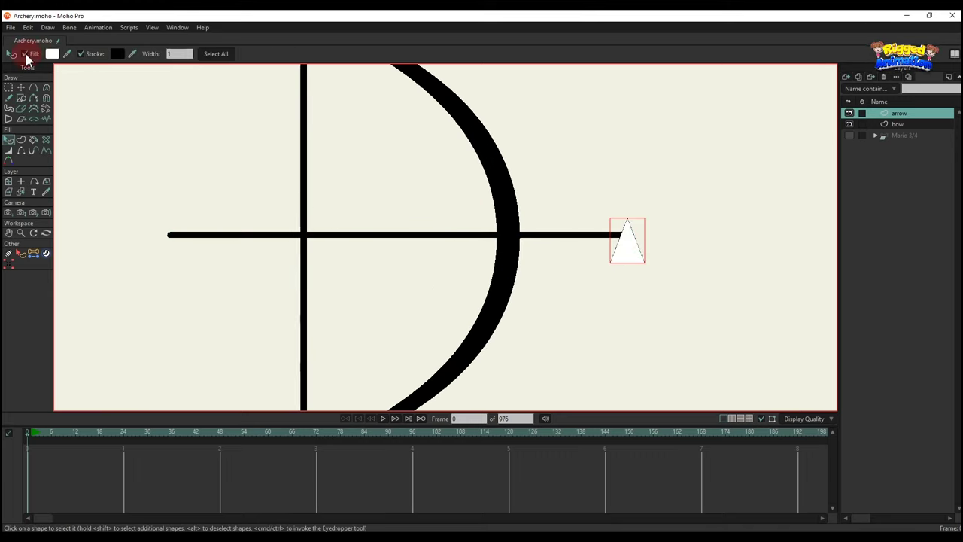
drag(129, 52, 118, 55)
Step: Rotate the arrowhead to point forward and center it on the shaft
scroll(645, 247, up, 5)
key(t)
drag(656, 225, 641, 331)
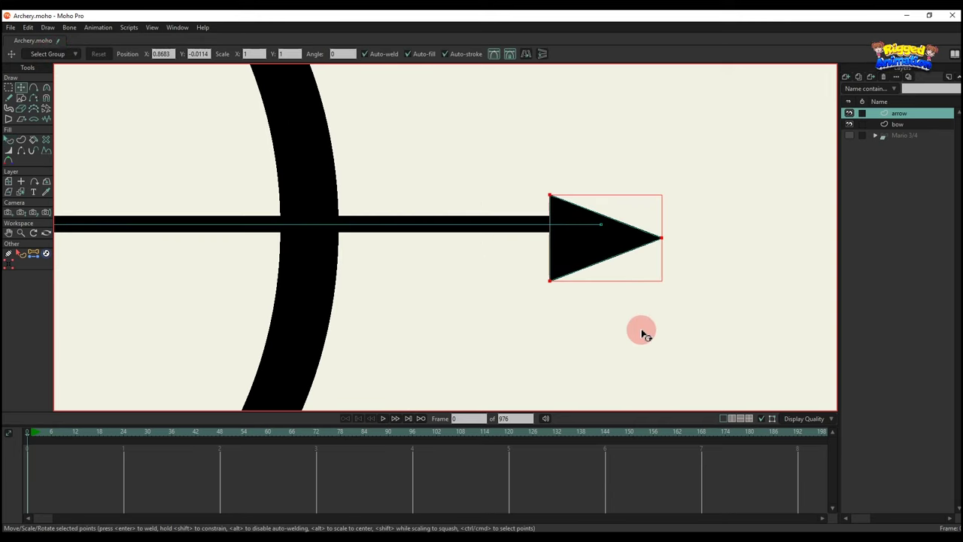
scroll(603, 249, up, 2)
drag(600, 254, 596, 237)
key(q)
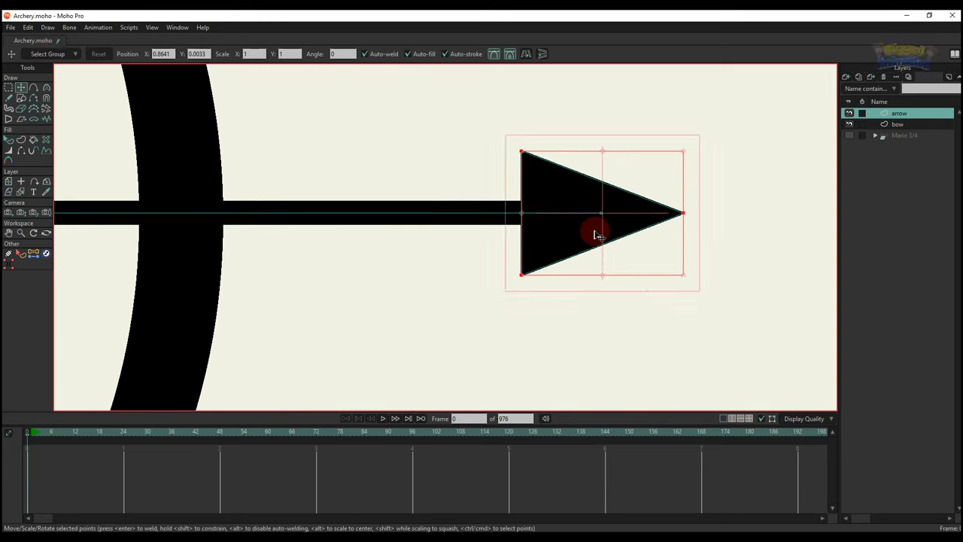
Step: Draw a rectangle over the rear end of the arrow shaft for the fletching
scroll(431, 284, down, 4)
drag(431, 284, 534, 270)
click(21, 97)
click(110, 54)
scroll(323, 215, up, 4)
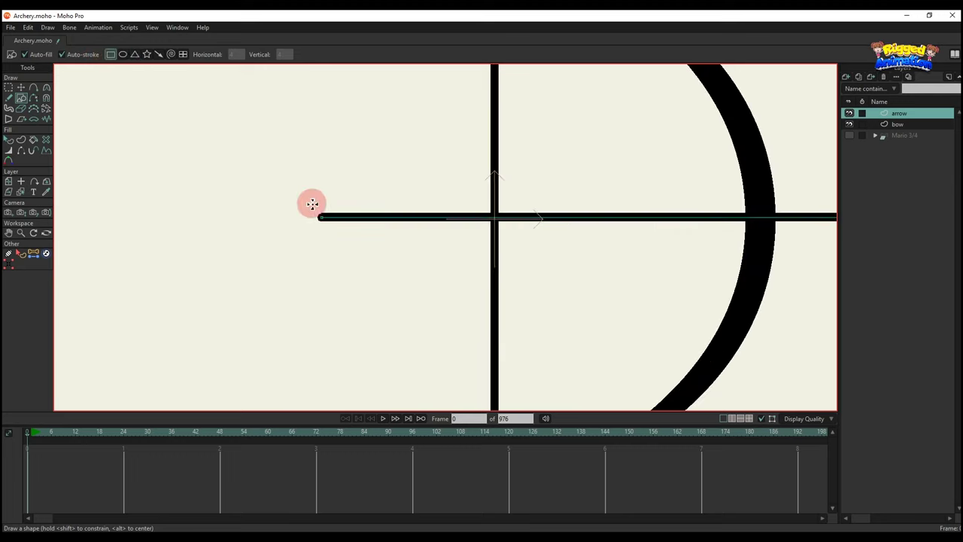
drag(283, 198, 432, 215)
Step: Add points to the fletching rectangle to give it a pointed front and a V-notched back
key(q)
key(a)
scroll(362, 208, up, 3)
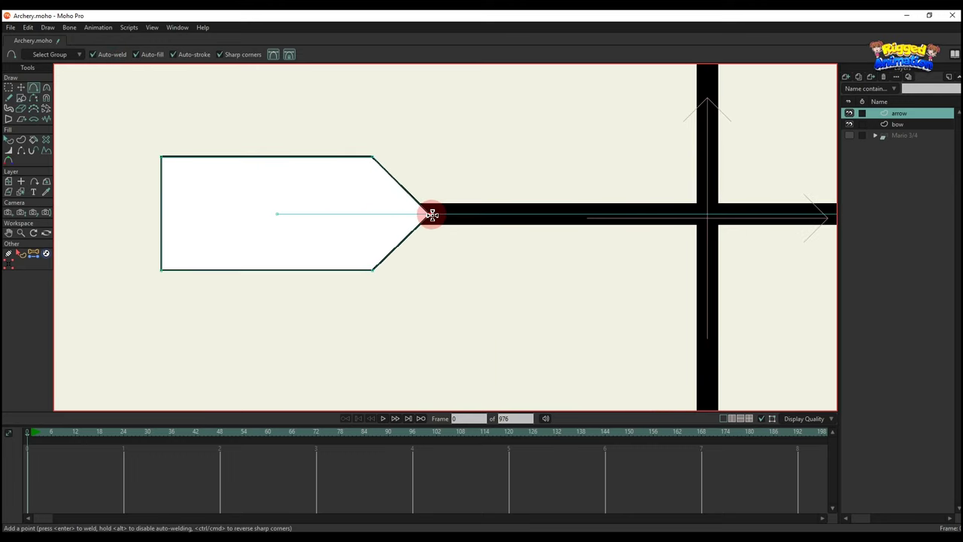
drag(167, 213, 273, 219)
Step: Change the fletching shape's fill color to black
key(q)
scroll(272, 219, down, 2)
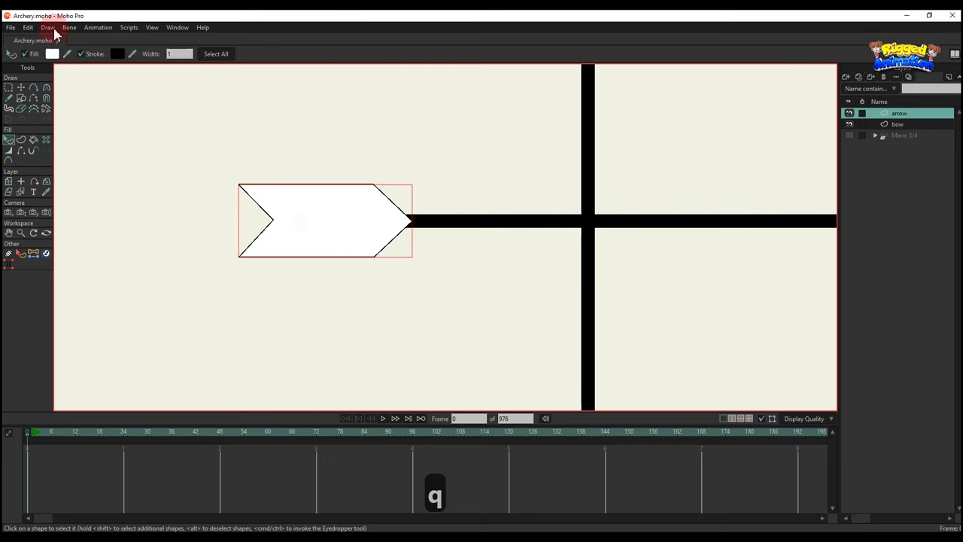
drag(121, 53, 121, 52)
scroll(351, 200, down, 5)
scroll(360, 214, up, 4)
Step: Select the arrow shaft shape, set its stroke width to 13, and deselect it
key(g)
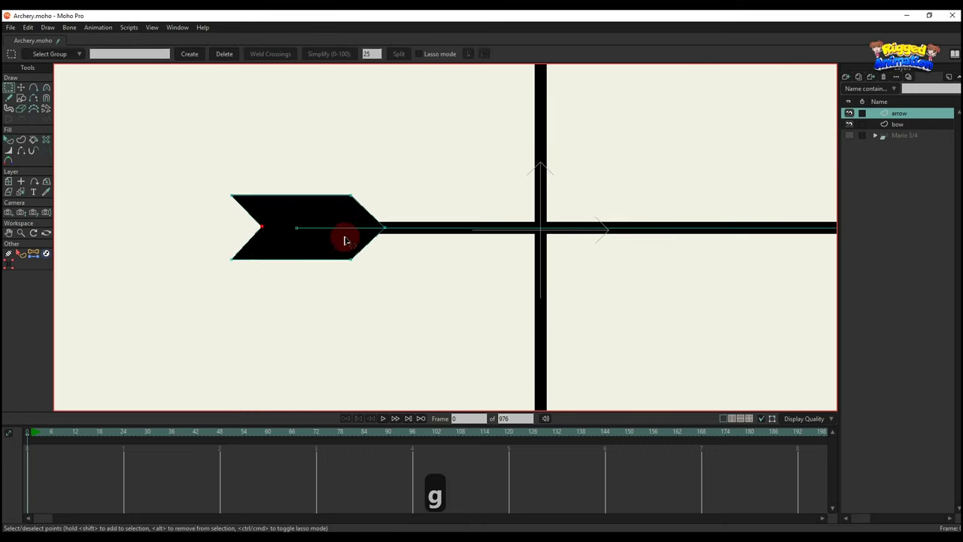
key(q)
scroll(322, 226, down, 2)
scroll(453, 259, up, 1)
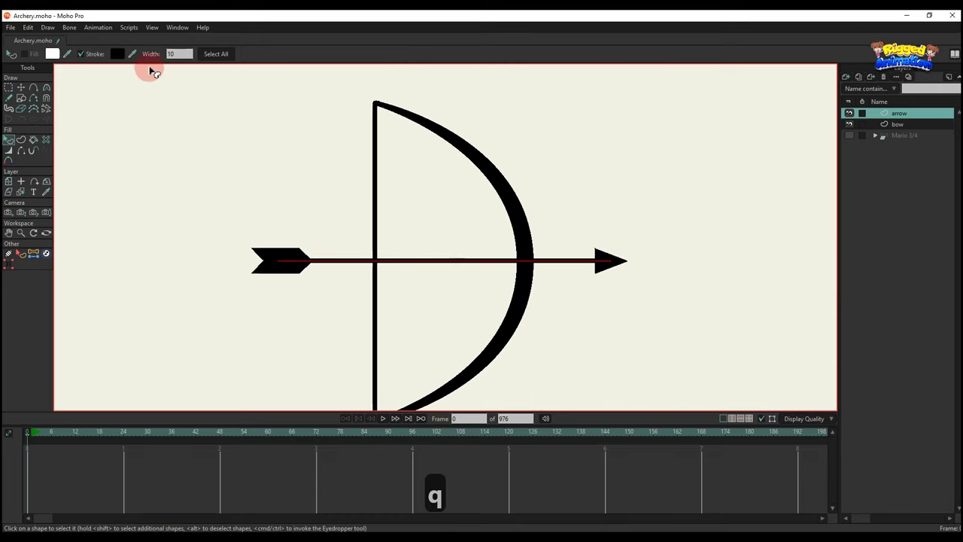
click(254, 229)
scroll(520, 292, down, 4)
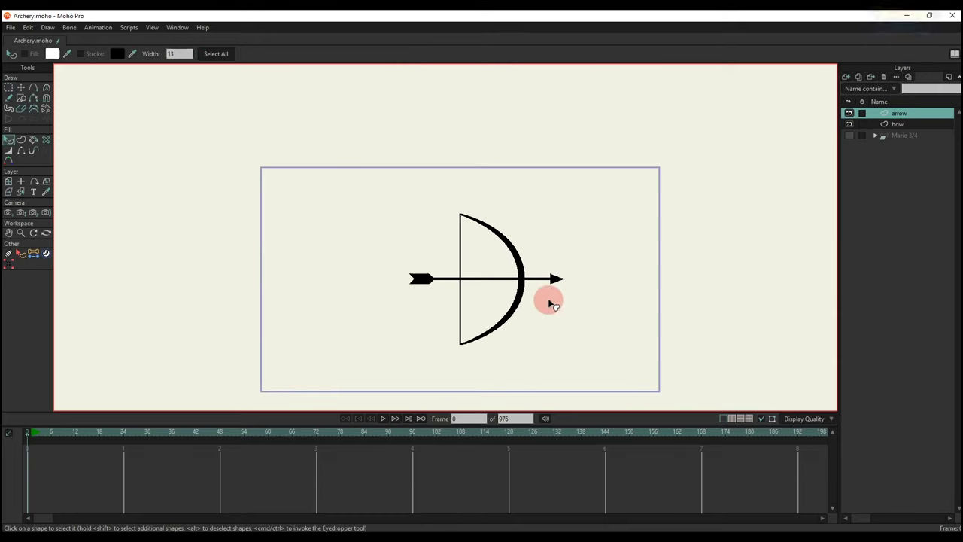
Step: Show the Mario 3/4 layer and scale all of the bow's points down to suit the character
scroll(532, 330, up, 1)
scroll(557, 299, down, 1)
click(851, 137)
scroll(515, 292, up, 2)
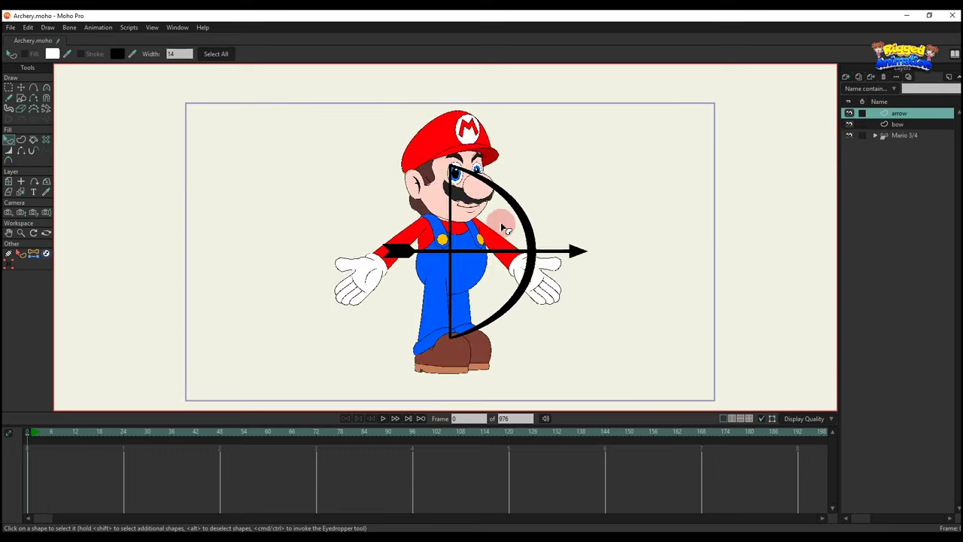
alt+right_click(528, 224)
key(g)
drag(407, 127, 514, 329)
key(t)
click(876, 136)
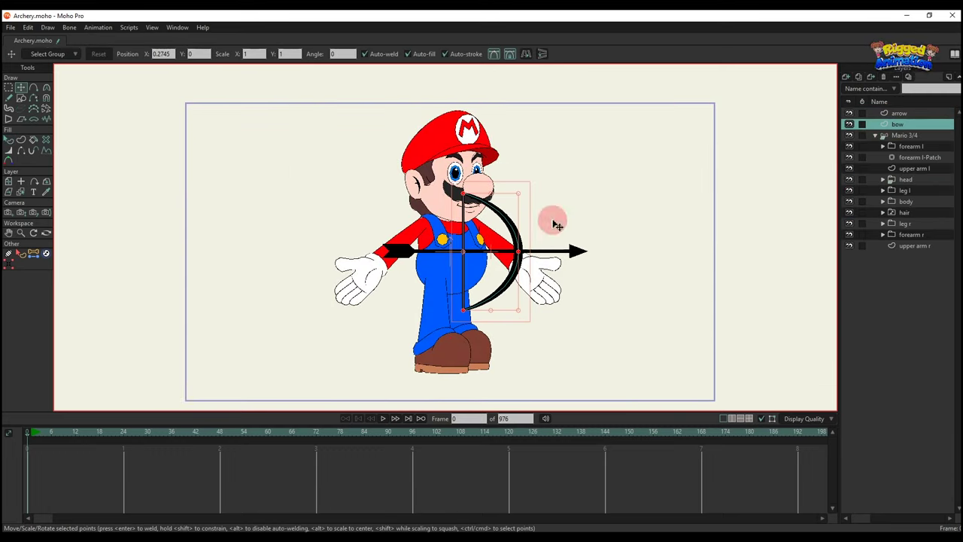
drag(492, 193, 490, 188)
key(ctrl+a)
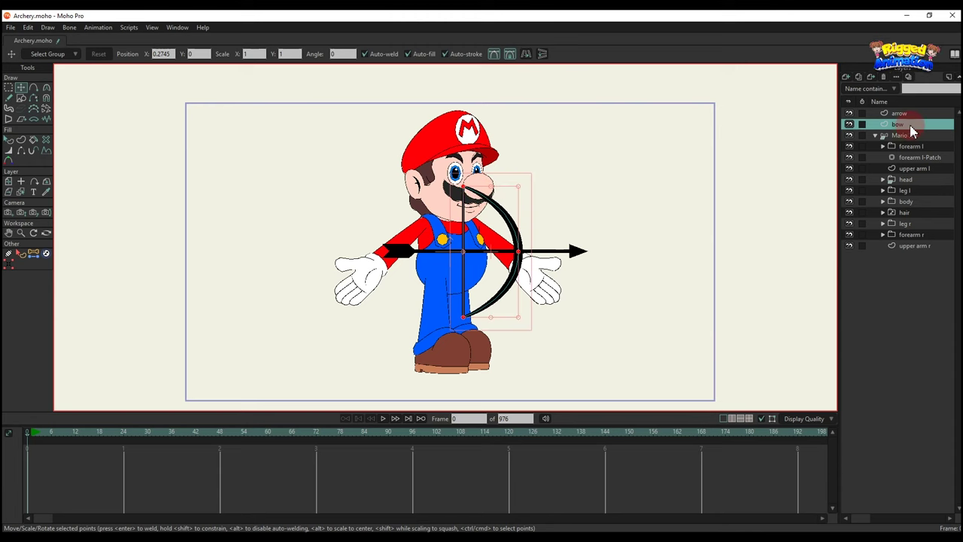
Step: Place the bow layer inside Mario 3/4 below upper arm l and move the bow over the hand on Mario's facing side
drag(922, 177, 924, 181)
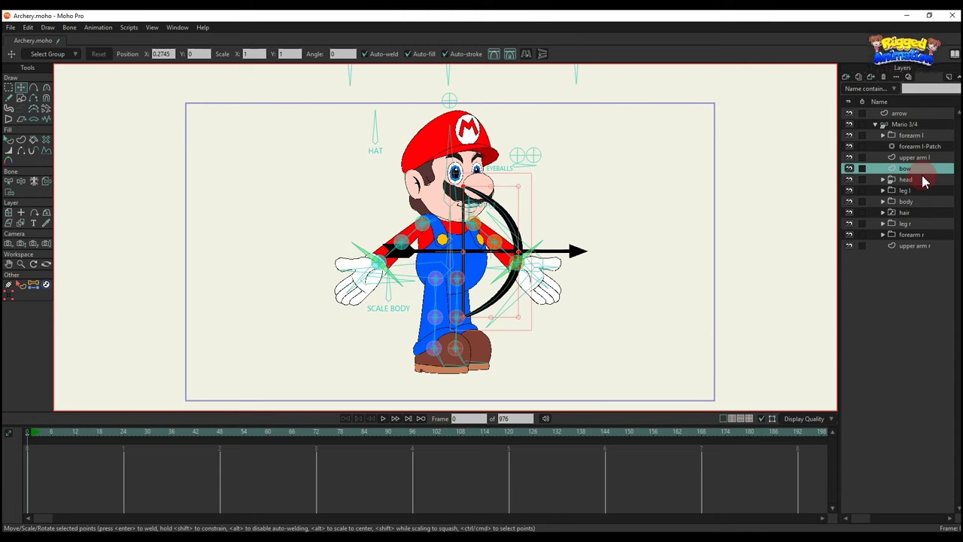
scroll(517, 288, up, 2)
drag(513, 255, 551, 289)
Step: Place the arrow layer inside Mario 3/4 directly above the bow layer and scale the arrow down slightly
drag(916, 116, 922, 224)
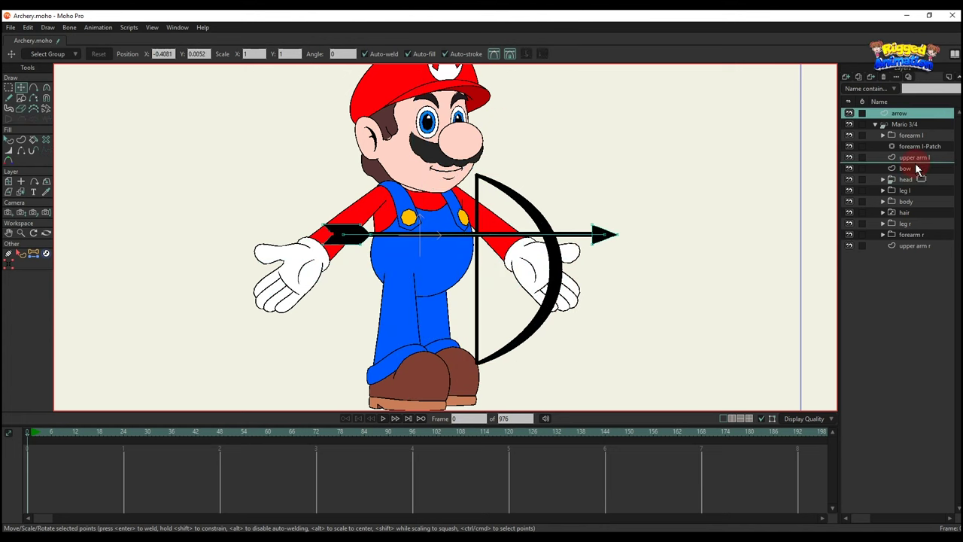
key(g)
key(t)
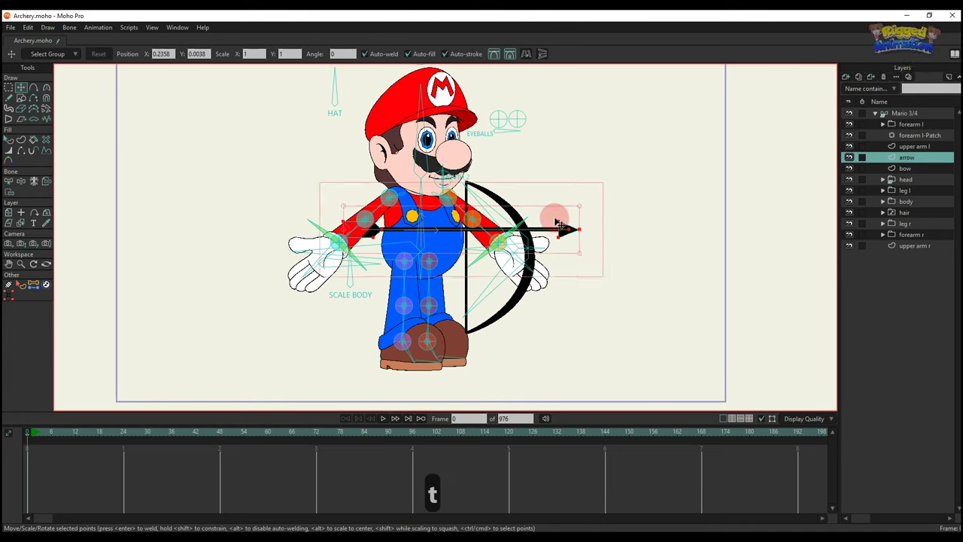
scroll(572, 229, up, 2)
drag(581, 237, 434, 248)
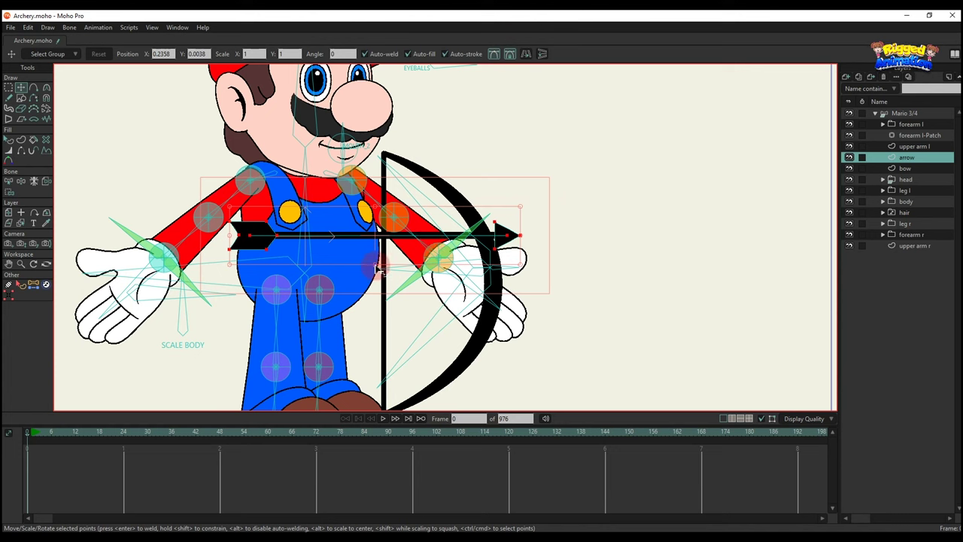
drag(375, 265, 381, 255)
drag(520, 235, 516, 234)
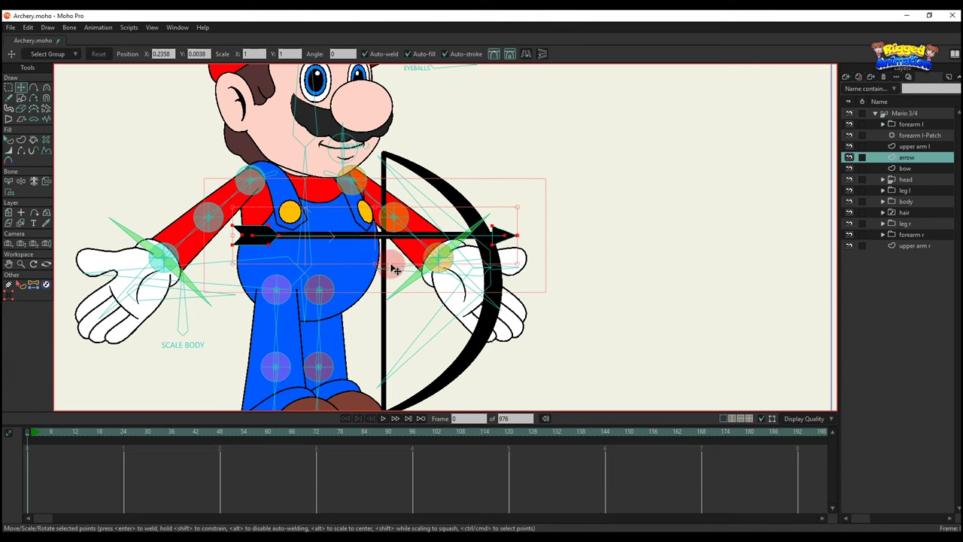
drag(376, 265, 382, 273)
Step: Move the whole arrow away from the bow so its rear end sits behind Mario's other hand
key(q)
scroll(385, 270, down, 2)
scroll(461, 243, down, 2)
scroll(461, 232, up, 3)
key(t)
drag(470, 237, 388, 256)
mouse_move(402, 248)
mouse_down()
mouse_move(401, 258)
mouse_move(359, 258)
mouse_move(511, 259)
mouse_up()
Step: Add a bone along the arrow in the Mario 3/4 rig and set its bone strength to 0
click(906, 116)
key(b)
scroll(316, 254, up, 3)
key(a)
scroll(359, 259, up, 3)
key(s)
scroll(510, 275, down, 2)
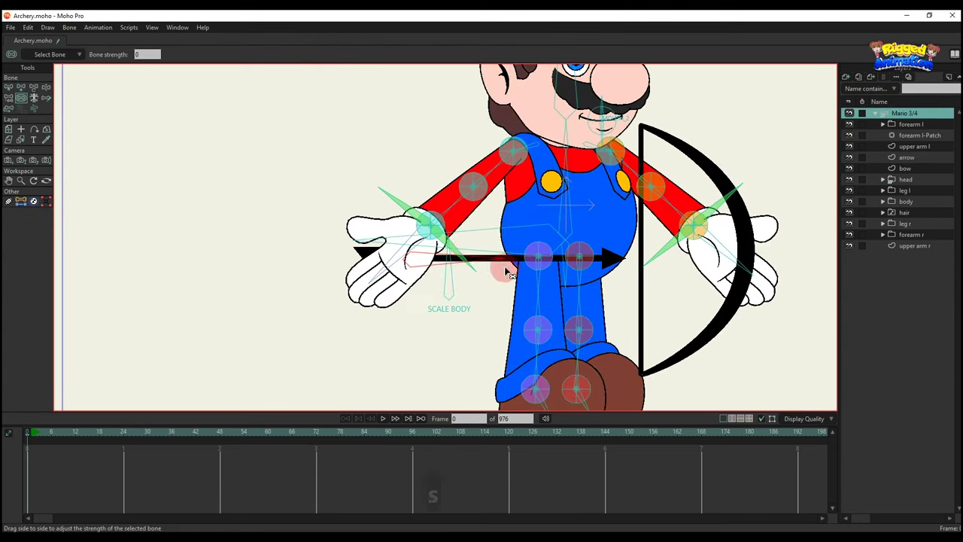
Step: Create a bone in the Mario 3/4 rig between the bow's grip point and the middle of the bowstring
drag(703, 292, 659, 279)
key(b)
scroll(700, 237, up, 3)
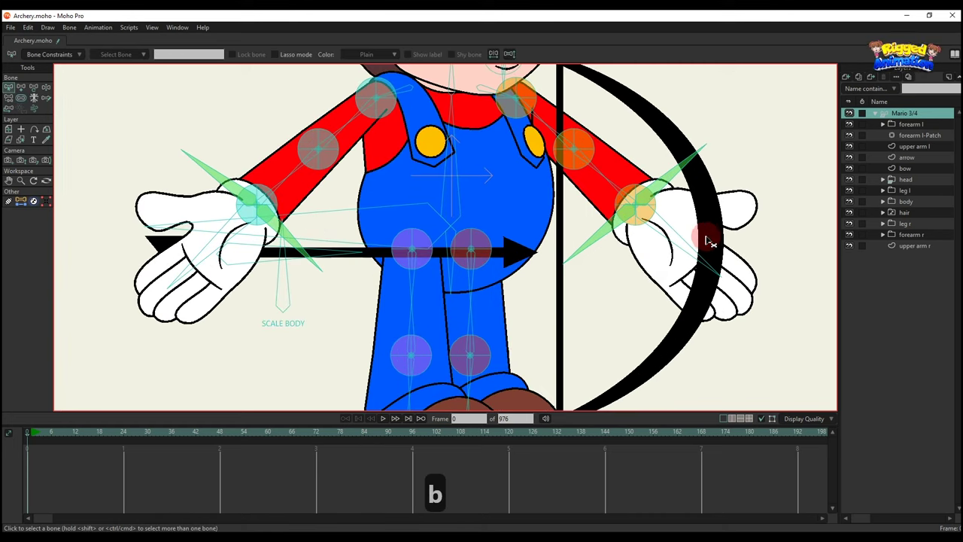
alt+right_click(708, 236)
key(g)
key(b)
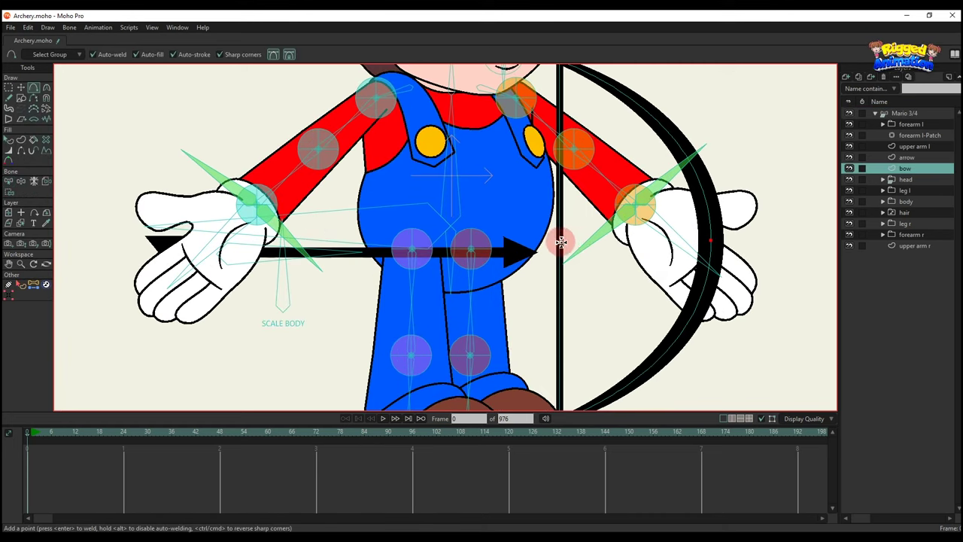
scroll(603, 241, down, 2)
key(g)
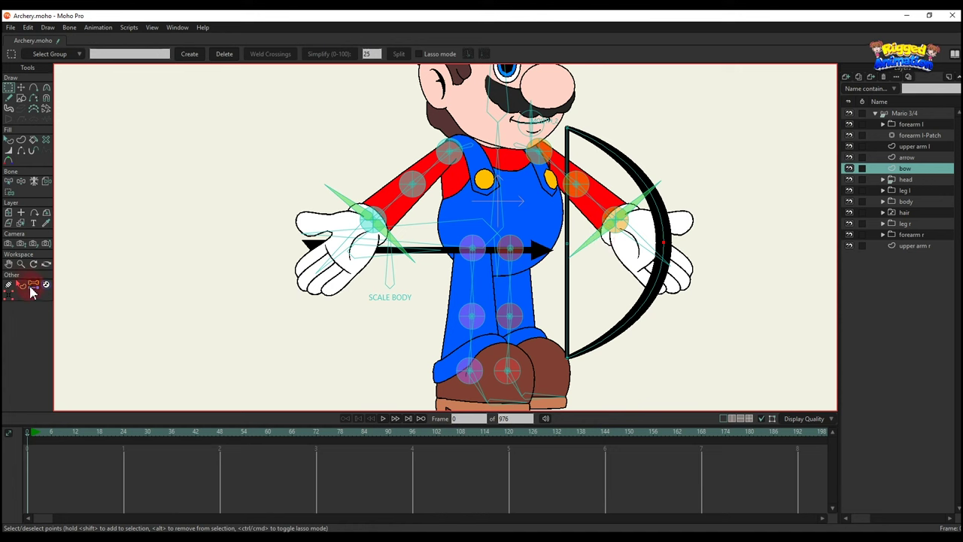
click(33, 284)
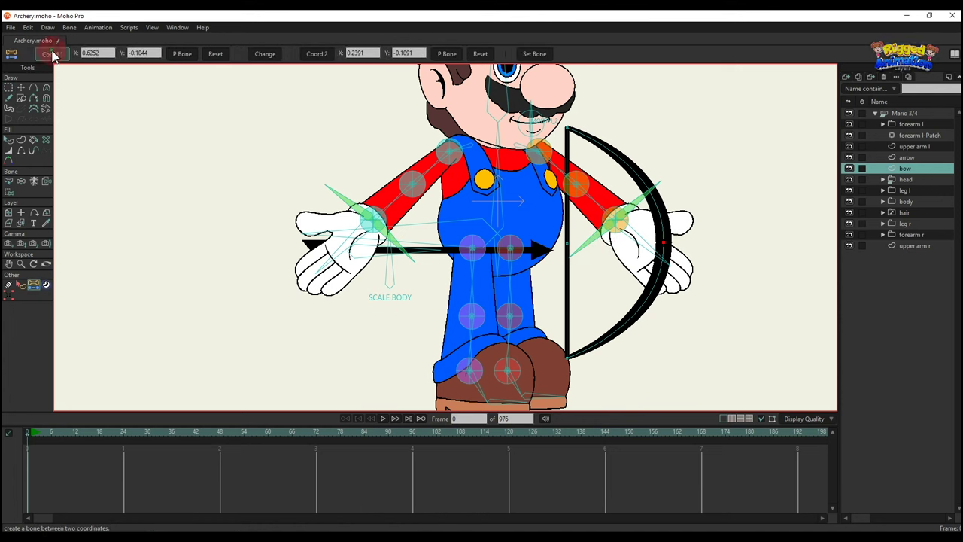
click(901, 113)
scroll(656, 257, up, 3)
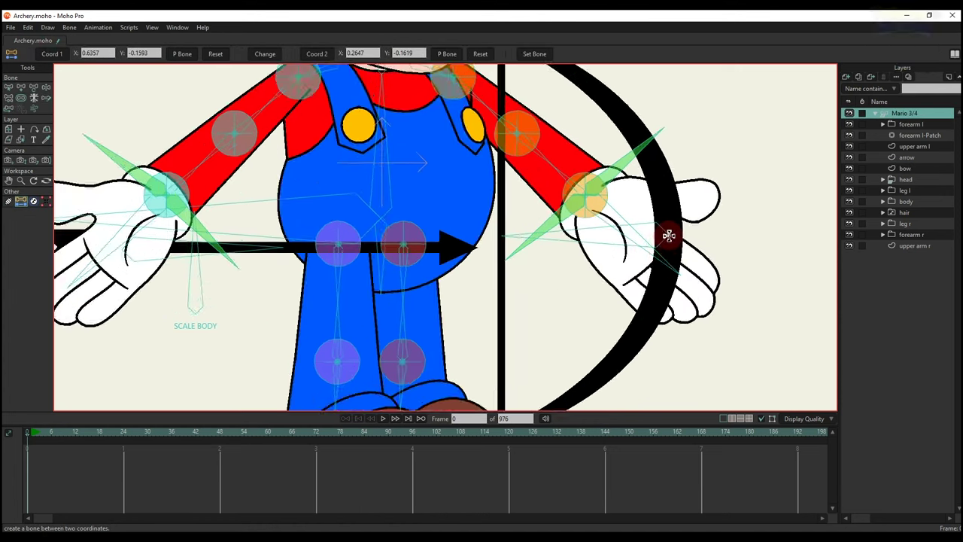
Step: Add a short bone at the bow's grip and reparent the bow bones so the string bone is attached to it
key(b)
key(a)
key(s)
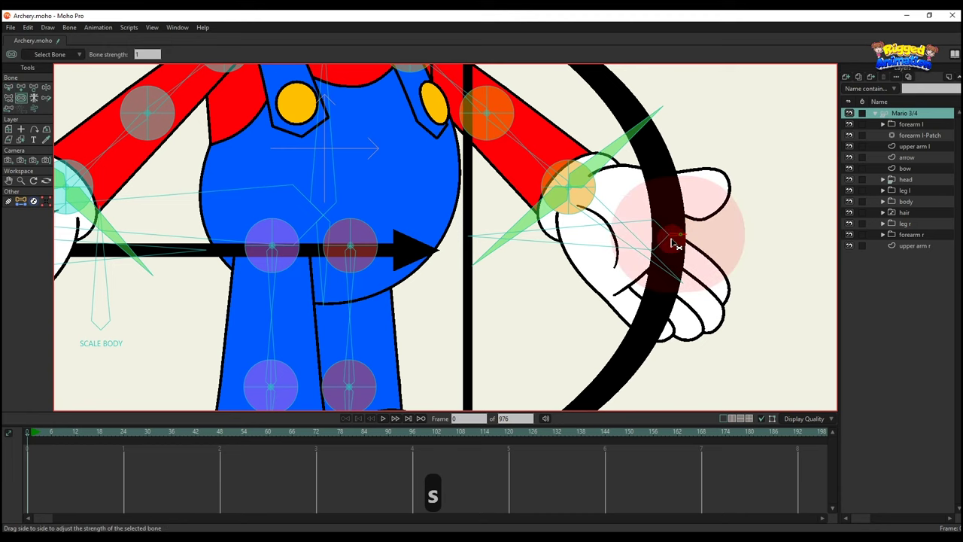
key(p)
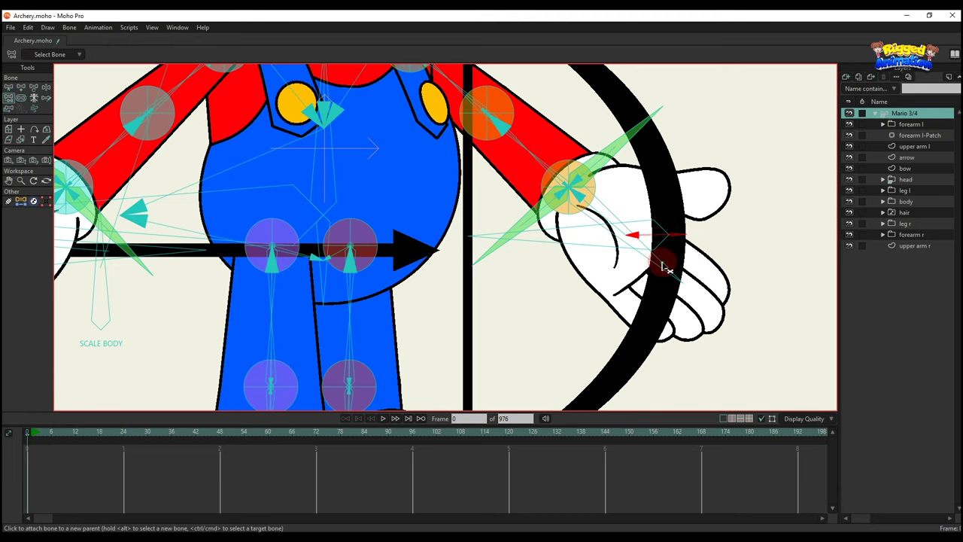
scroll(662, 259, up, 1)
key(b)
click(667, 259)
key(p)
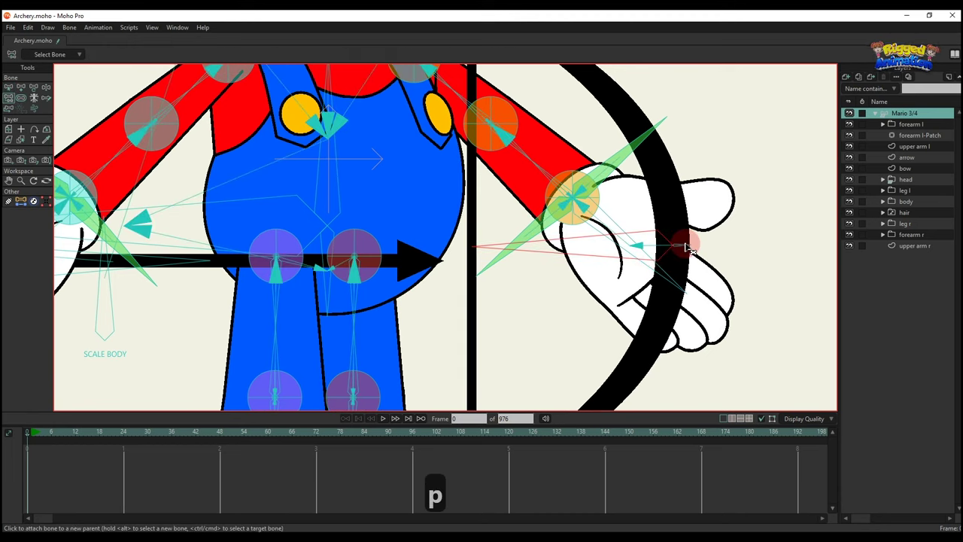
scroll(689, 250, down, 4)
Step: Add two bones from the bow's grip to its upper and lower tips and set their bone strength to 0
key(b)
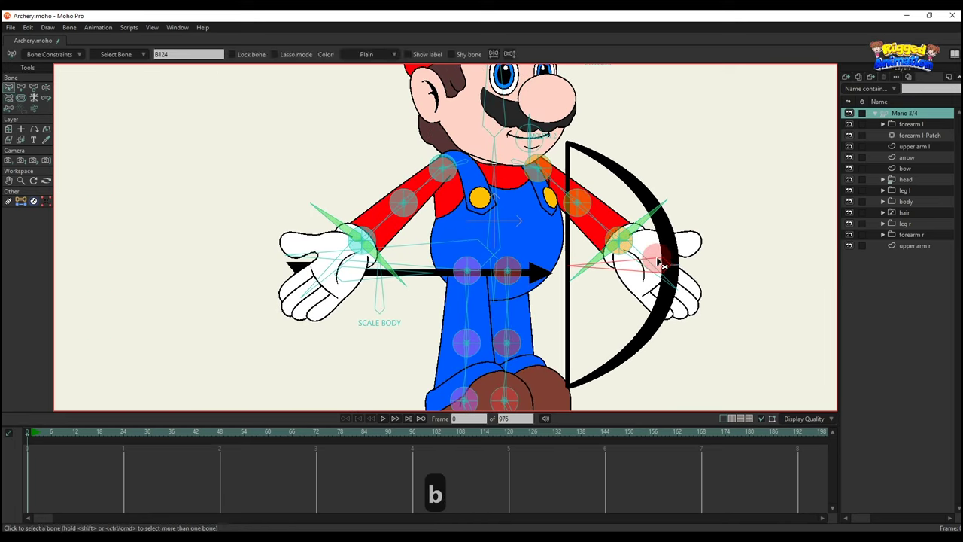
key(a)
drag(671, 264, 571, 145)
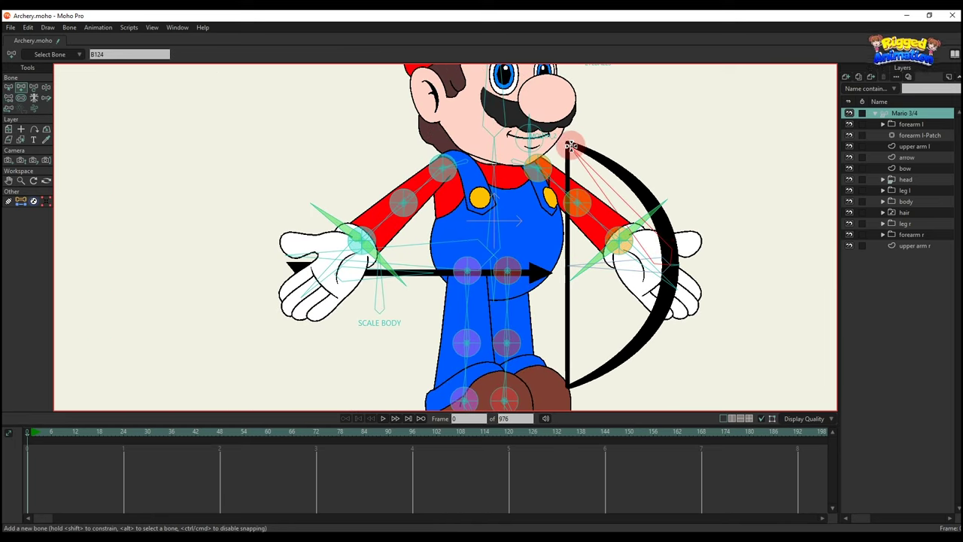
key(b)
key(a)
drag(682, 241, 584, 359)
key(s)
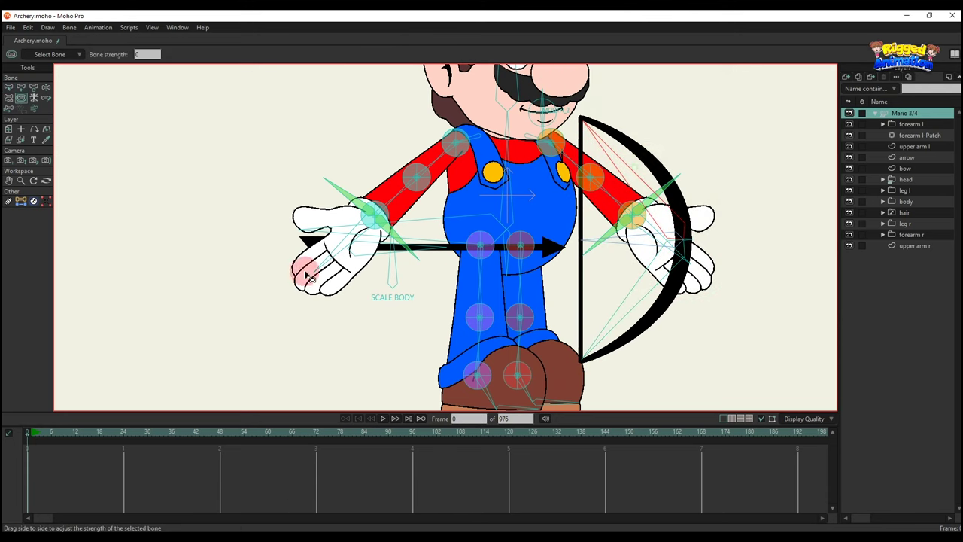
Step: Bind the bow layer's upper tip points to the upper bow bone
alt+right_click(649, 161)
key(b)
key(i)
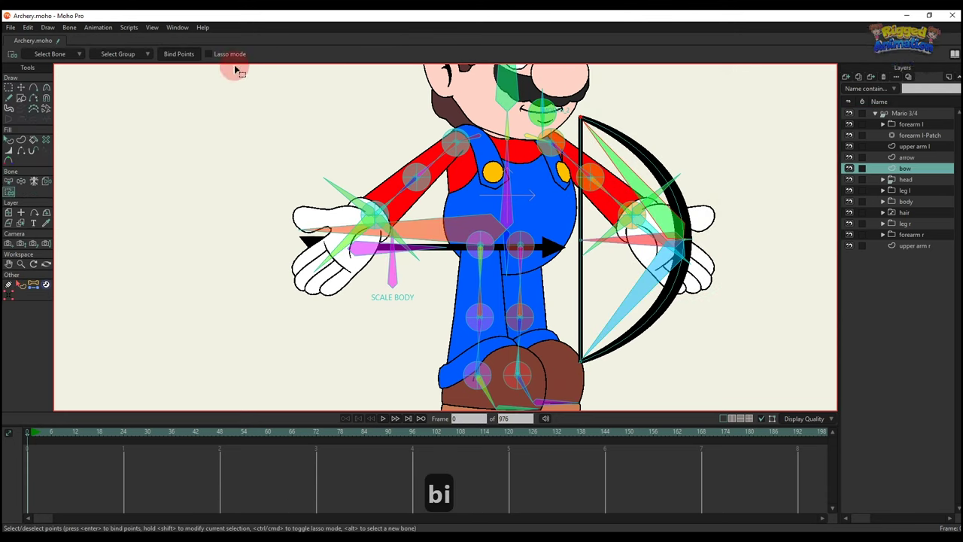
key(b)
key(i)
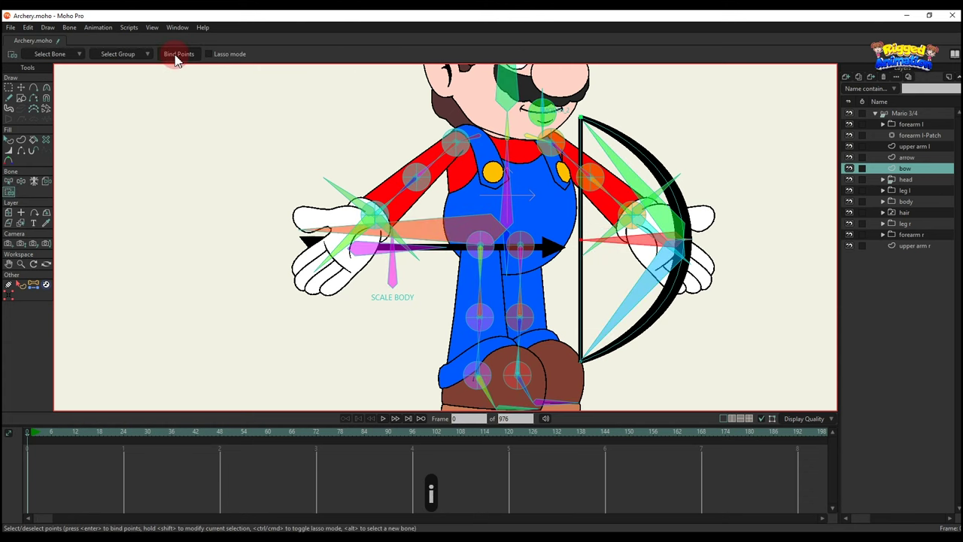
Step: Bind the bow layer's lower tip points to the lower bow bone
key(b)
click(614, 325)
drag(596, 313, 560, 262)
key(i)
click(546, 307)
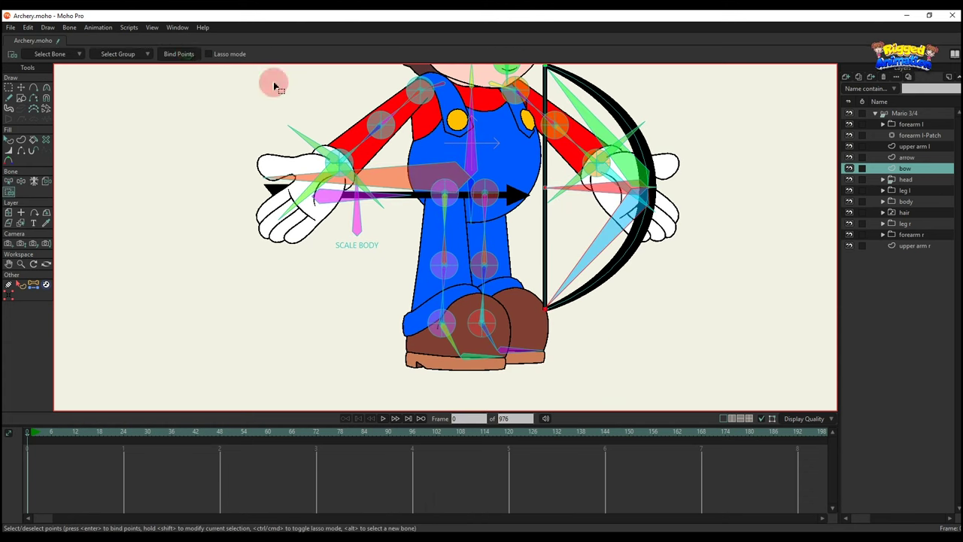
Step: Bind the bowstring's midpoint to the bone that runs from the grip to the string
key(b)
scroll(659, 192, up, 1)
key(i)
scroll(655, 193, up, 2)
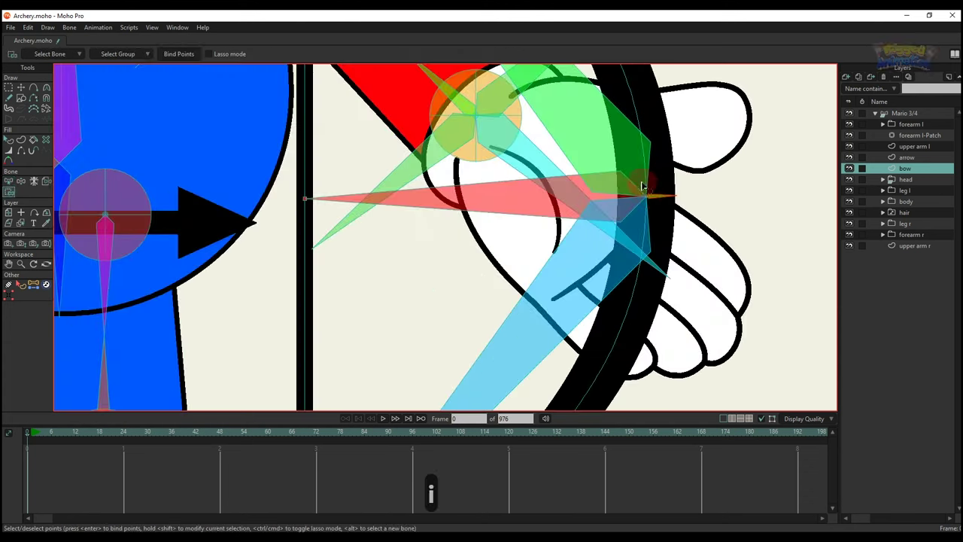
click(185, 58)
Step: Test the bow rig at frame 5 by pulling the string bone back and bending the upper and lower bow bones
scroll(535, 195, down, 4)
click(46, 433)
scroll(306, 317, down, 2)
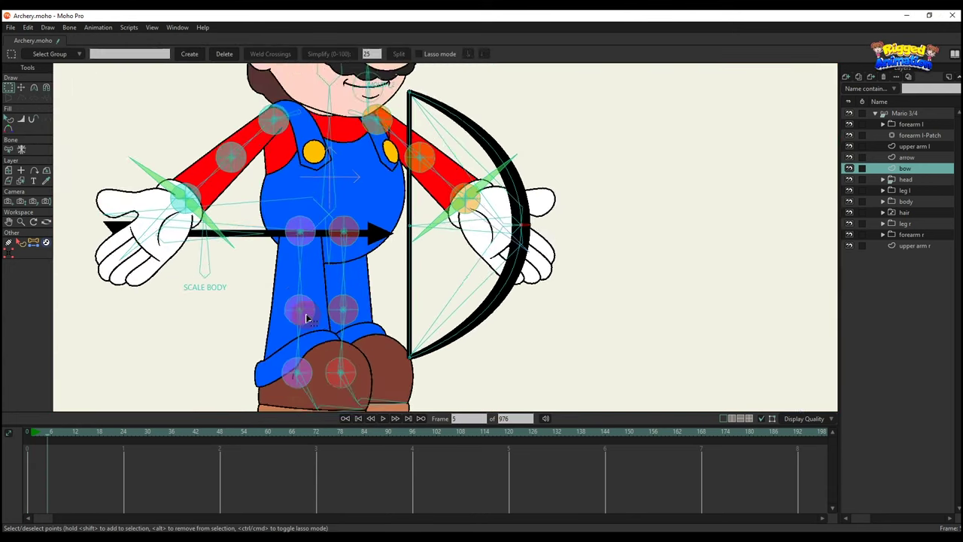
click(906, 115)
scroll(474, 249, up, 1)
key(t)
drag(440, 256, 491, 259)
click(476, 188)
drag(476, 188, 475, 189)
drag(487, 309, 483, 302)
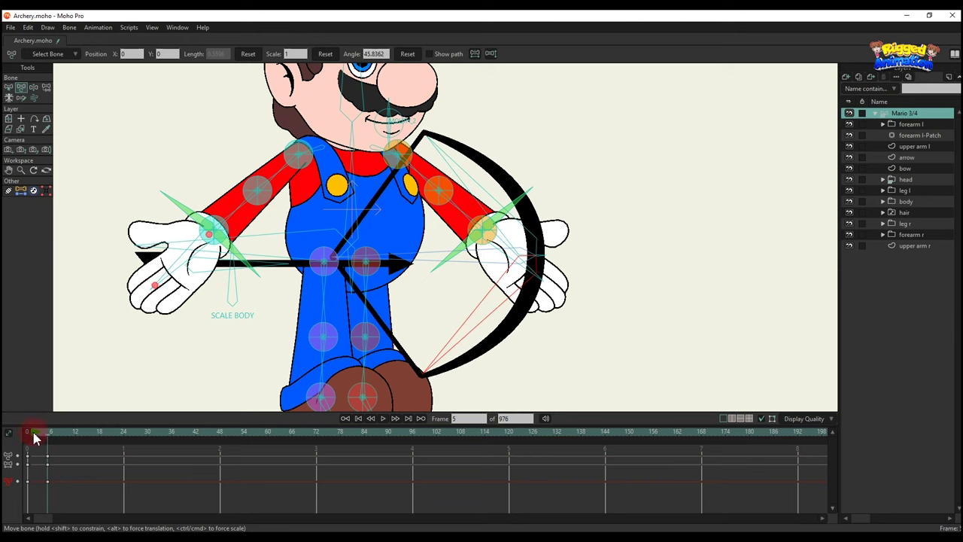
Step: Scrub through the bow test on the timeline and delete its keyframes
drag(34, 432, 47, 433)
click(39, 435)
key(BackSpace)
click(144, 356)
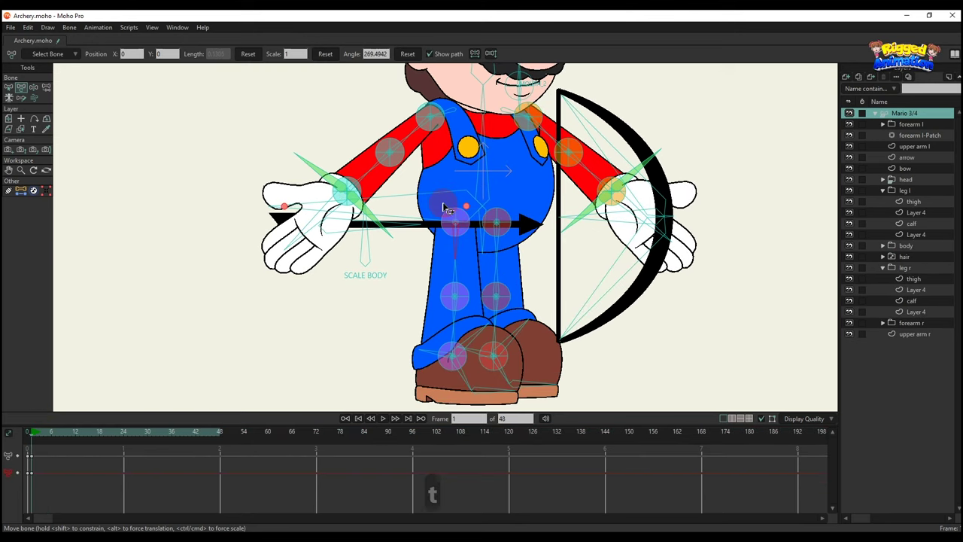
Step: At frame 1, flip the bones of Mario's leg on the arrow side so its foot points away from the bow
scroll(445, 209, up, 1)
click(465, 231)
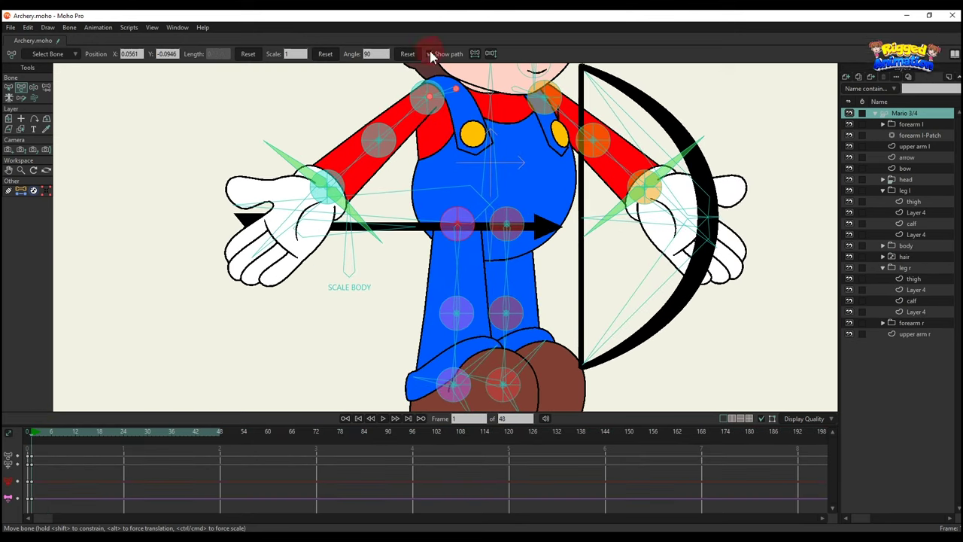
click(476, 57)
drag(457, 324, 474, 271)
click(492, 264)
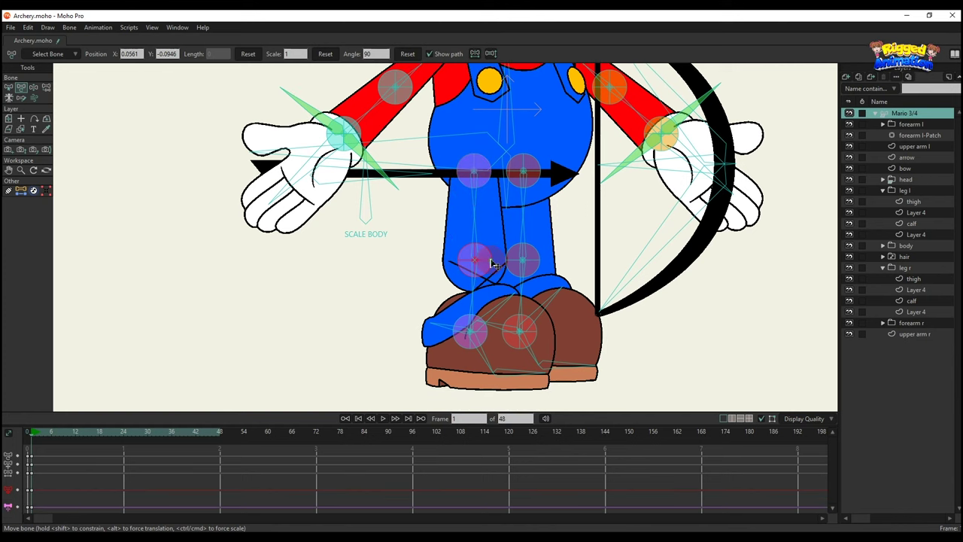
click(488, 56)
Step: Spread the flipped leg outward at the knee and ankle into a wide stance and freeze the pose at frame 1
scroll(481, 240, down, 4)
scroll(488, 235, up, 3)
drag(493, 247, 458, 238)
scroll(465, 255, down, 1)
scroll(482, 294, up, 2)
drag(479, 295, 409, 290)
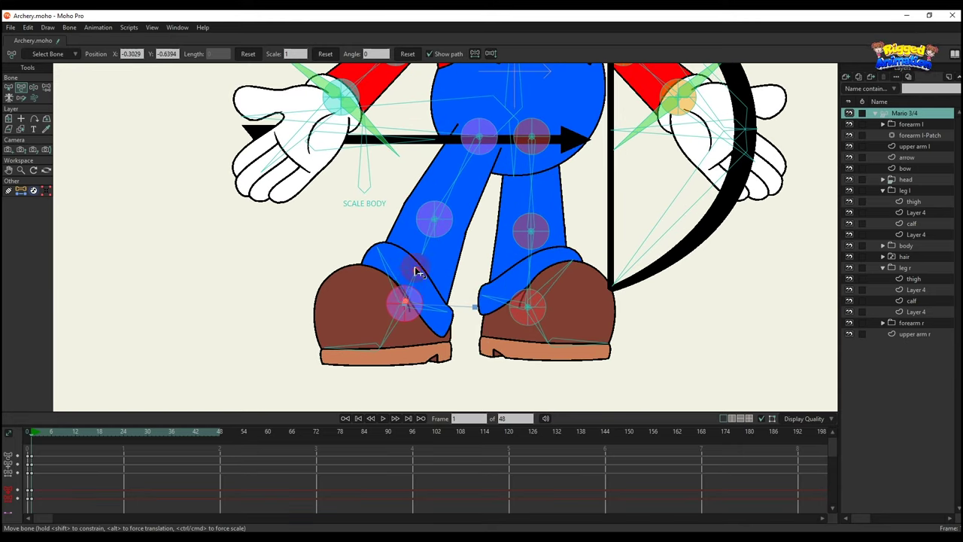
drag(442, 216, 434, 290)
scroll(471, 222, down, 2)
scroll(452, 282, down, 2)
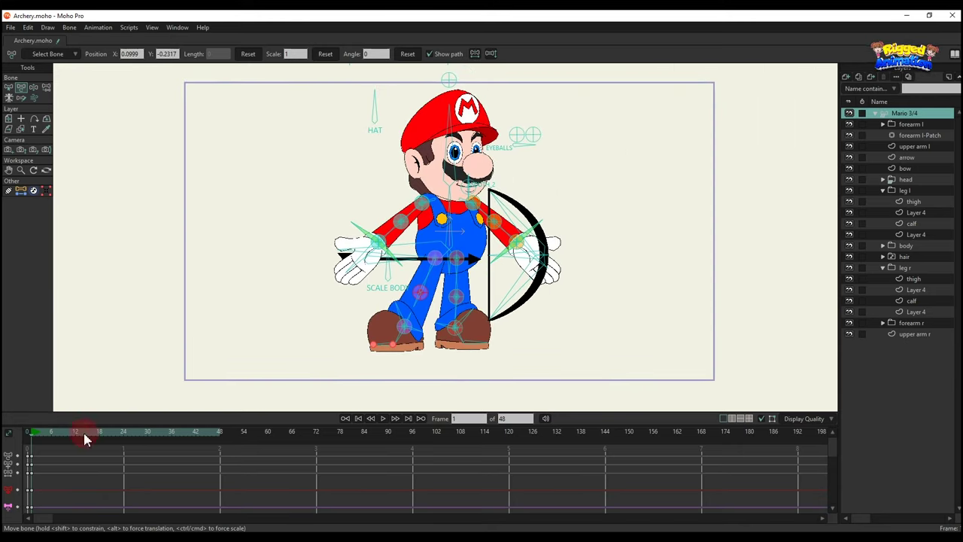
key(ctrl+f)
click(36, 433)
Step: Close the arrow hand into a fist, angle the arrow in its grip, and bring the forearm across the chest toward the bow
scroll(318, 254, up, 5)
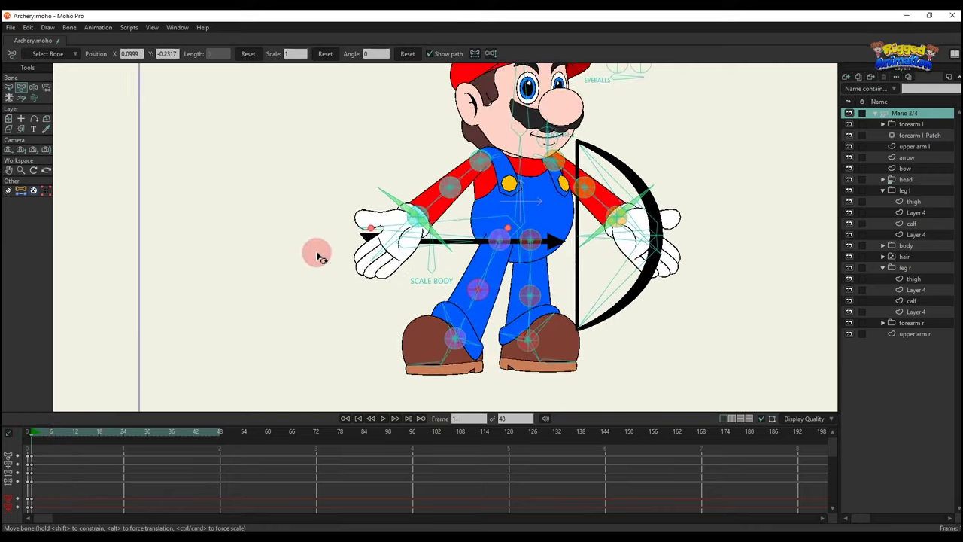
key(t)
drag(354, 187, 409, 150)
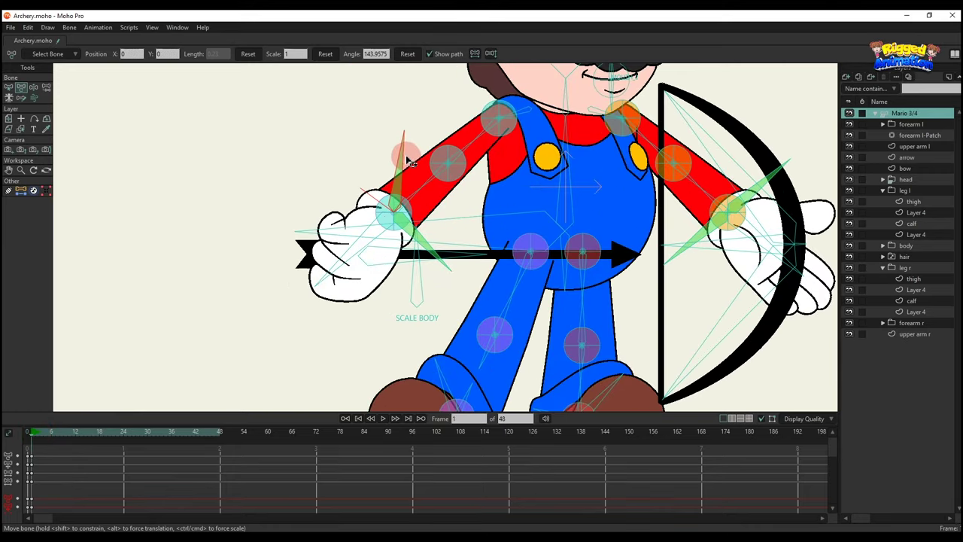
scroll(369, 252, up, 2)
drag(369, 252, 344, 318)
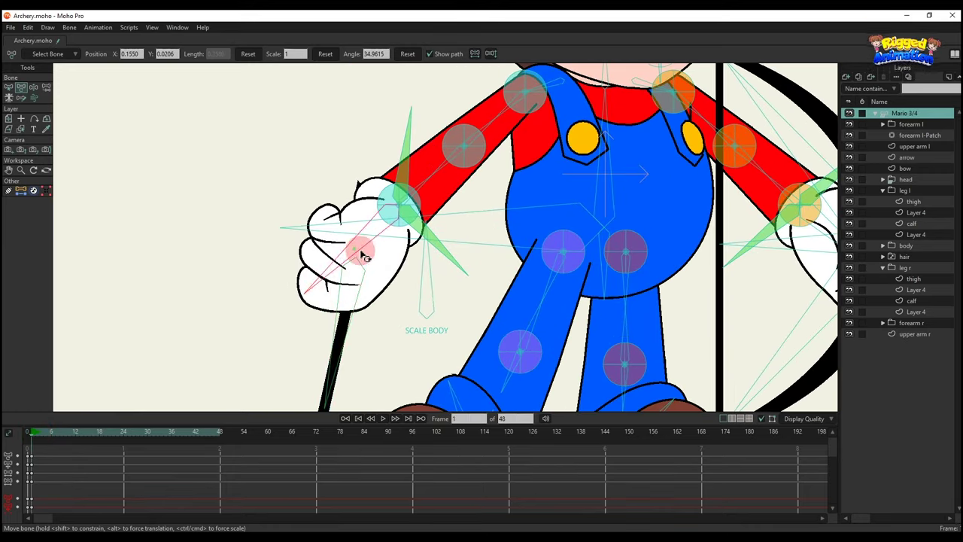
drag(361, 252, 608, 166)
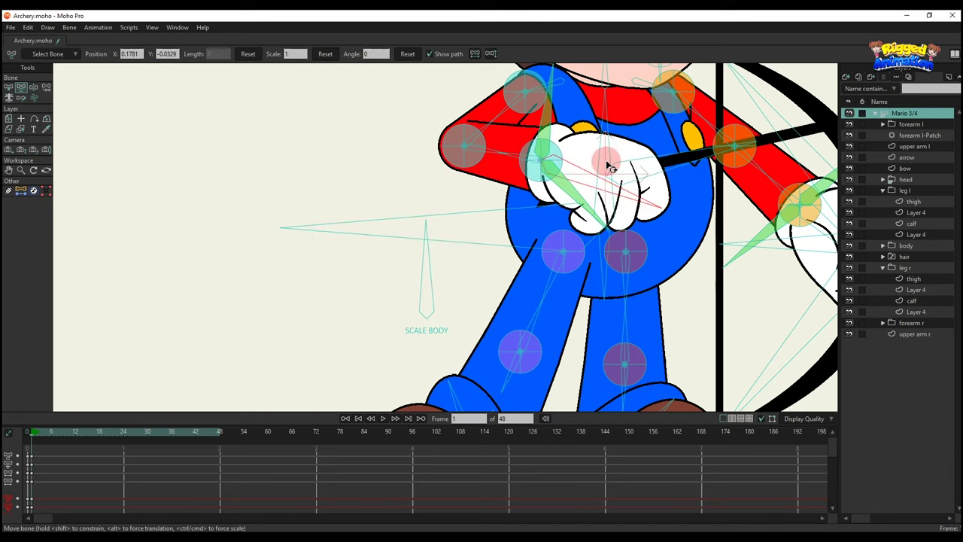
scroll(529, 204, down, 3)
Step: Raise the bow arm slightly by moving its elbow and wrist bones upward
key(t)
key(t)
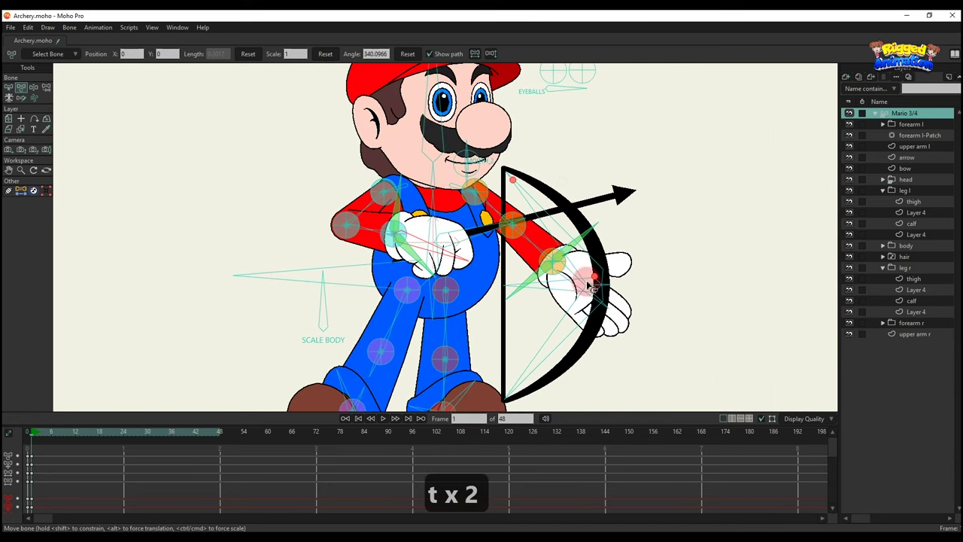
drag(519, 213, 530, 192)
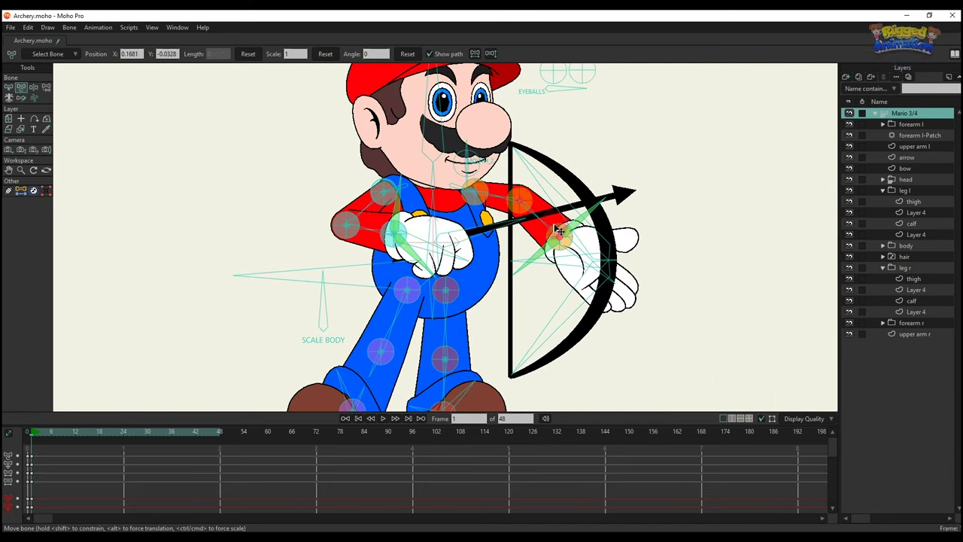
drag(555, 230, 570, 205)
Step: Curl the fingers of the bow hand with its hand control bone
scroll(579, 240, up, 2)
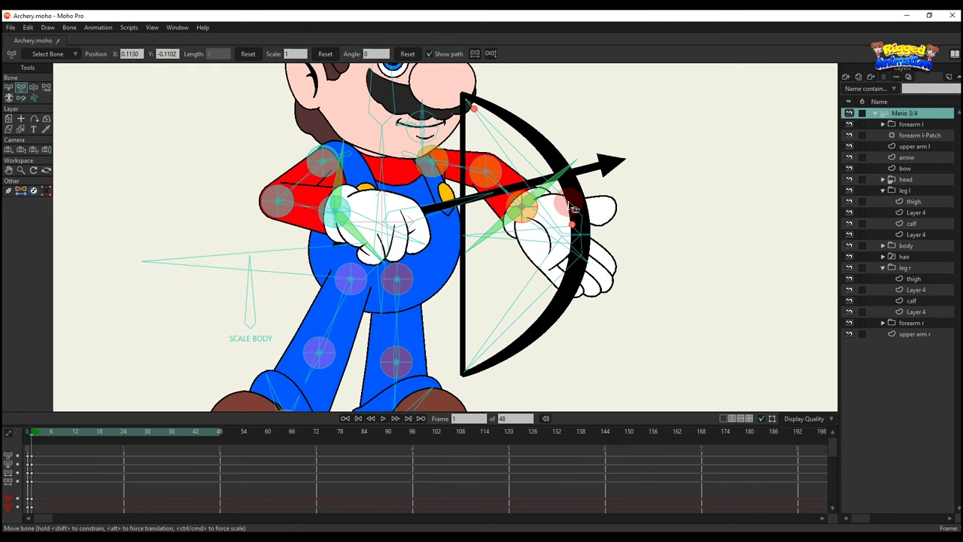
scroll(573, 209, up, 1)
scroll(557, 174, up, 1)
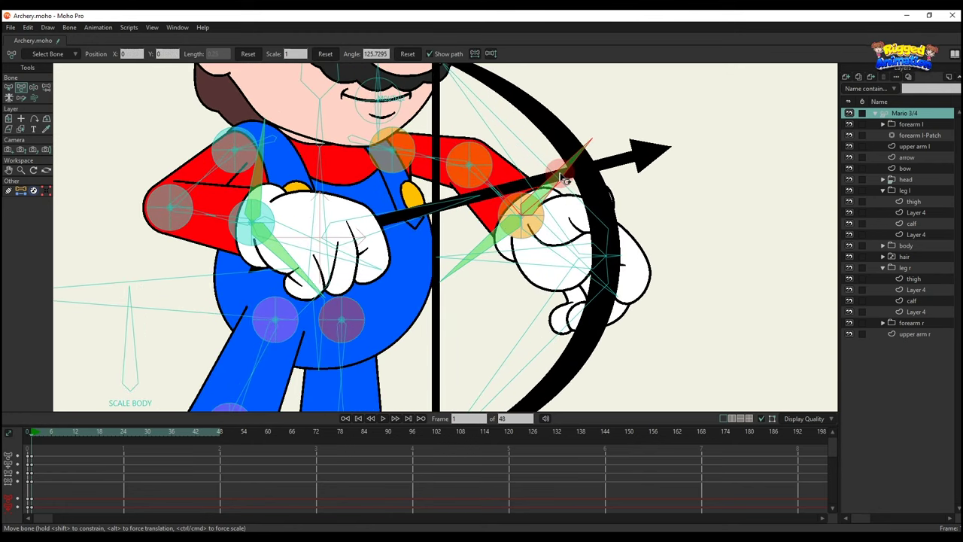
scroll(595, 211, down, 3)
scroll(549, 226, up, 2)
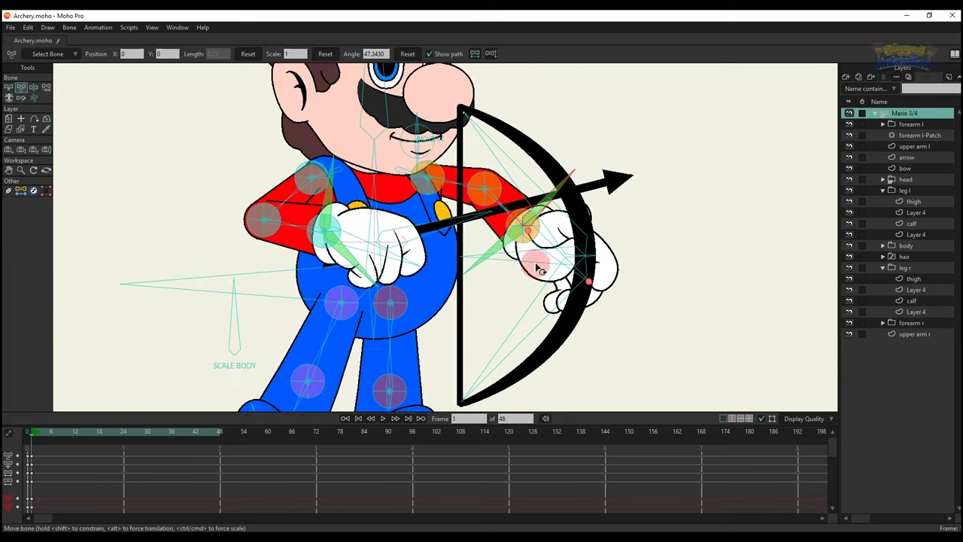
Step: Tilt the bow with its grip bone and seat it between the thumb and fingers of the bow hand
scroll(566, 285, up, 2)
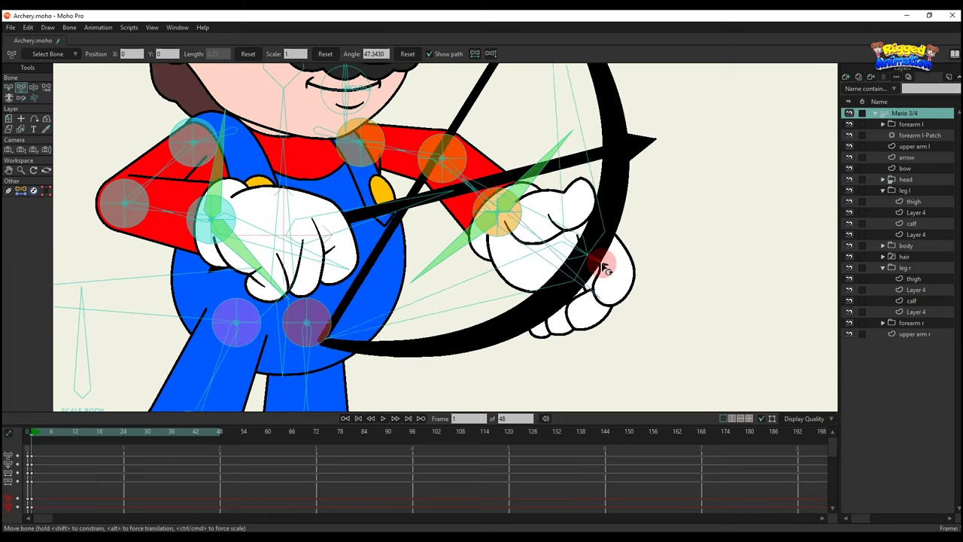
scroll(605, 267, down, 2)
scroll(549, 248, up, 3)
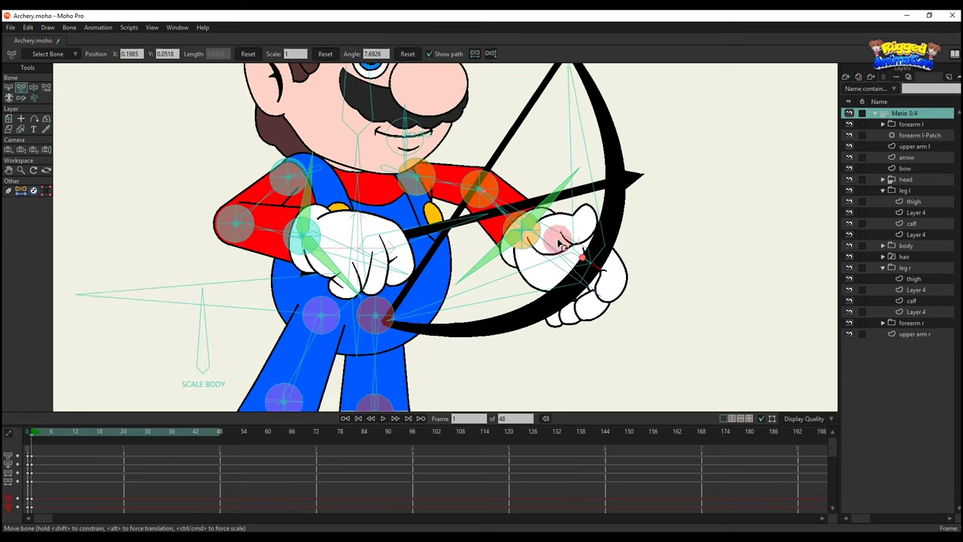
drag(533, 237, 566, 272)
scroll(560, 180, down, 2)
scroll(595, 233, up, 2)
scroll(564, 260, down, 2)
scroll(553, 242, up, 2)
scroll(563, 279, down, 3)
Step: Lower the bow arm's elbow and wrist bones, and move the arrow arm's elbow bone inward to bring the arrow hand closer to the bow
drag(510, 227, 501, 245)
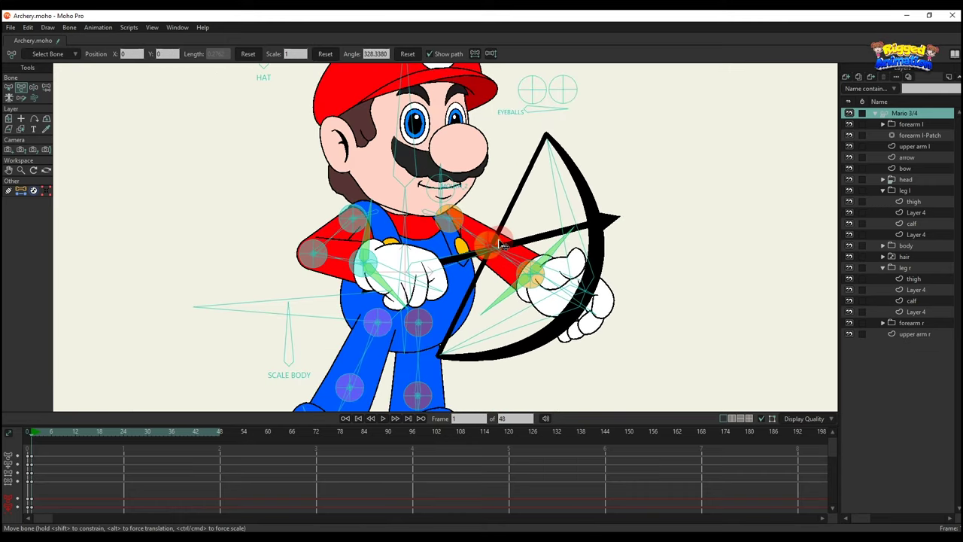
drag(326, 246, 360, 242)
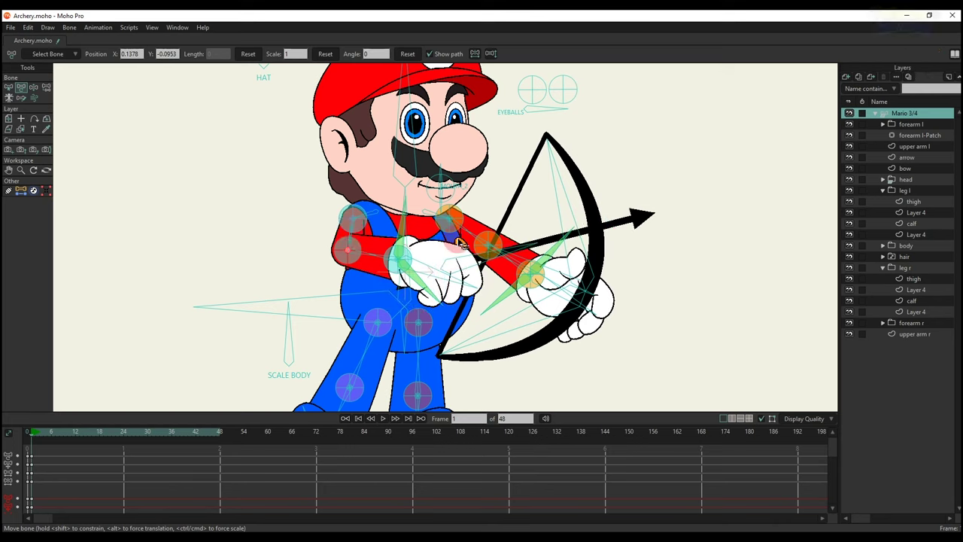
scroll(567, 262, up, 1)
scroll(575, 303, up, 1)
drag(543, 291, 515, 257)
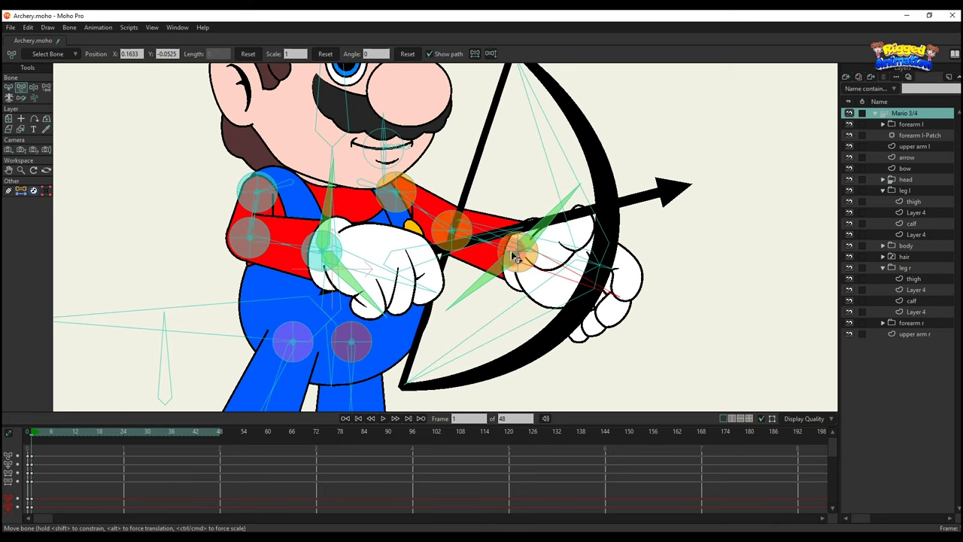
drag(448, 216, 447, 235)
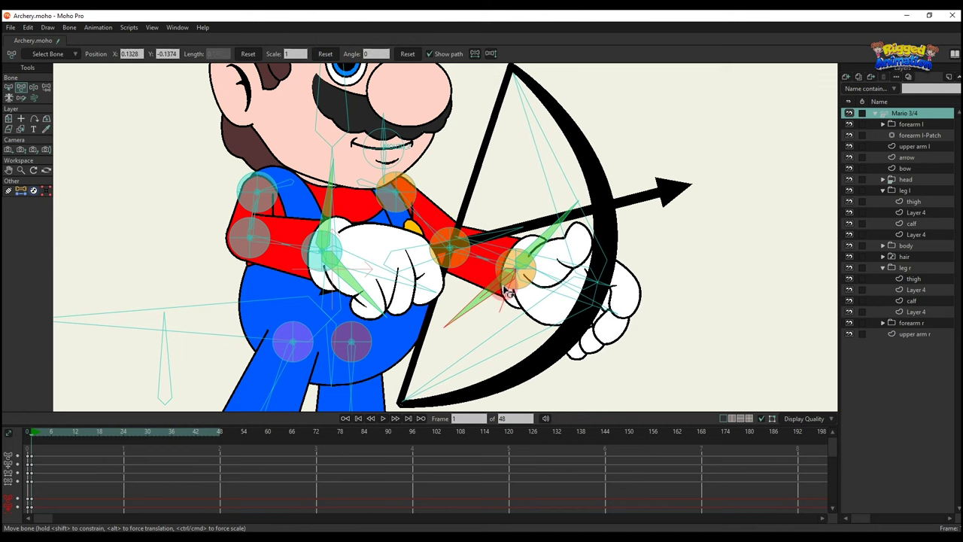
drag(515, 292, 507, 301)
scroll(484, 247, down, 2)
scroll(435, 240, up, 2)
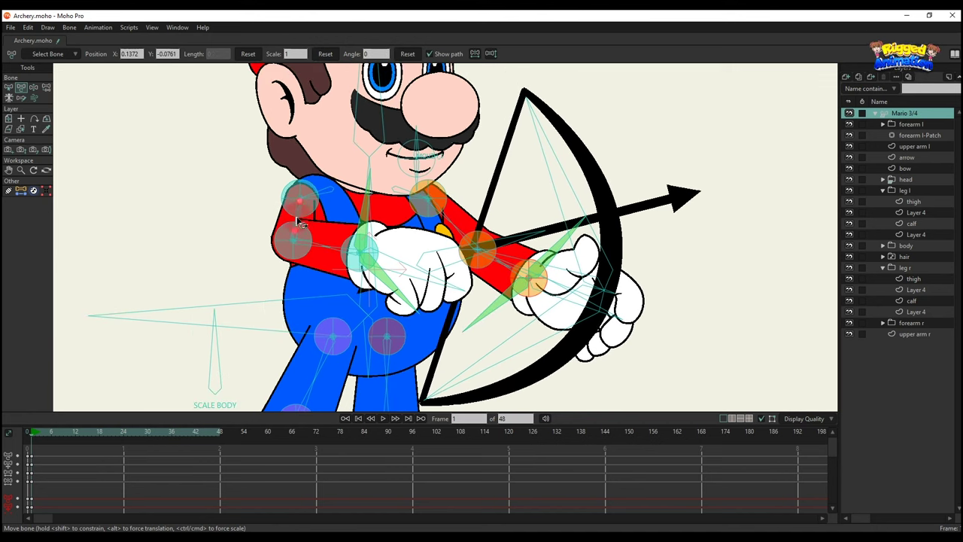
Step: Reposition the arrow arm's elbow and hand in front of the chest, and angle the arrow slightly downward across the bow hand
drag(279, 225, 376, 222)
drag(454, 249, 535, 280)
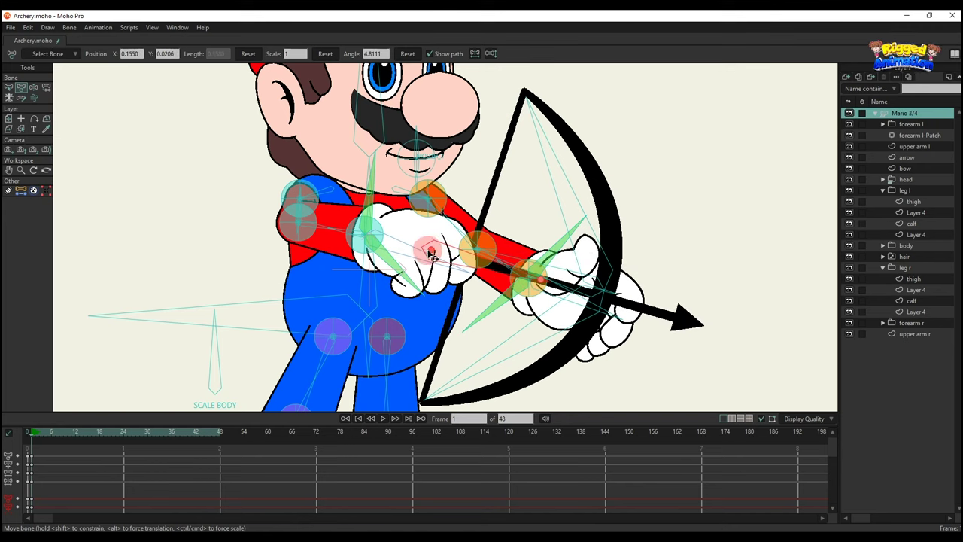
drag(357, 223, 383, 245)
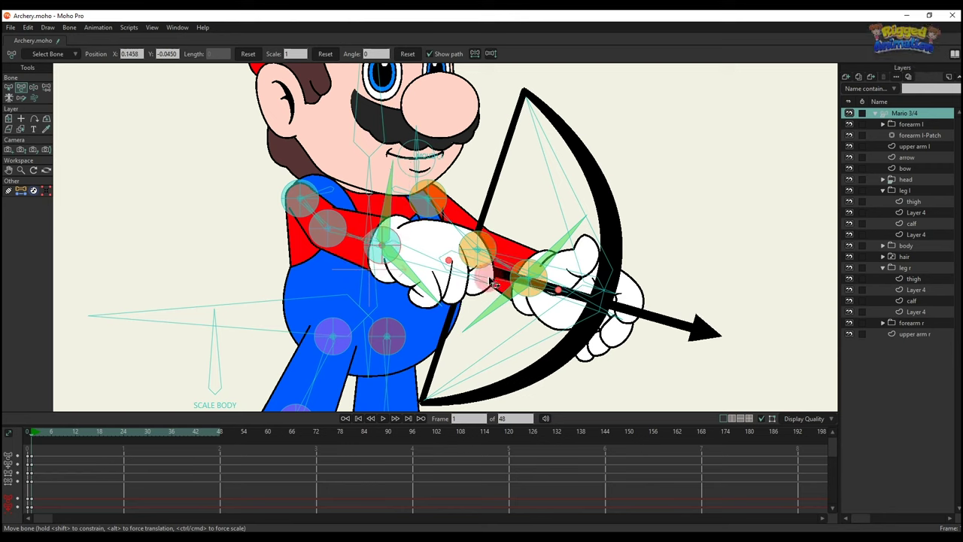
drag(508, 280, 516, 277)
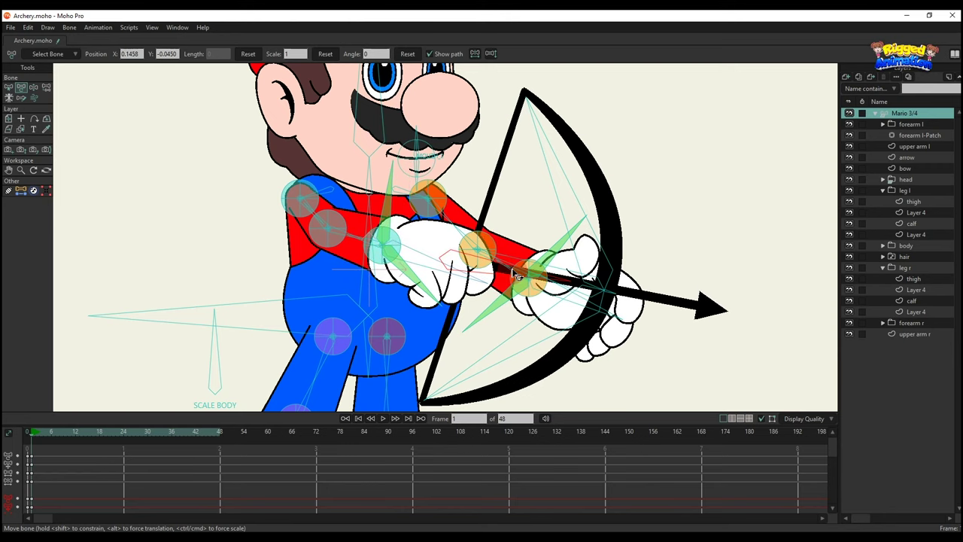
scroll(502, 363, down, 4)
Step: Turn Mario's head to face the viewer at frame 7 by rotating the HEAD TURN bone to about 46 degrees
click(265, 325)
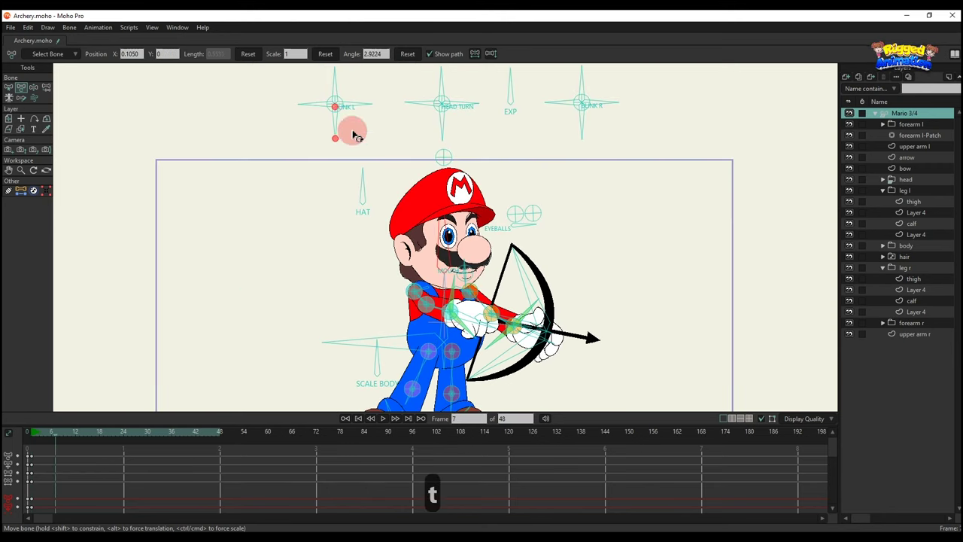
drag(430, 86, 470, 91)
scroll(471, 177, down, 2)
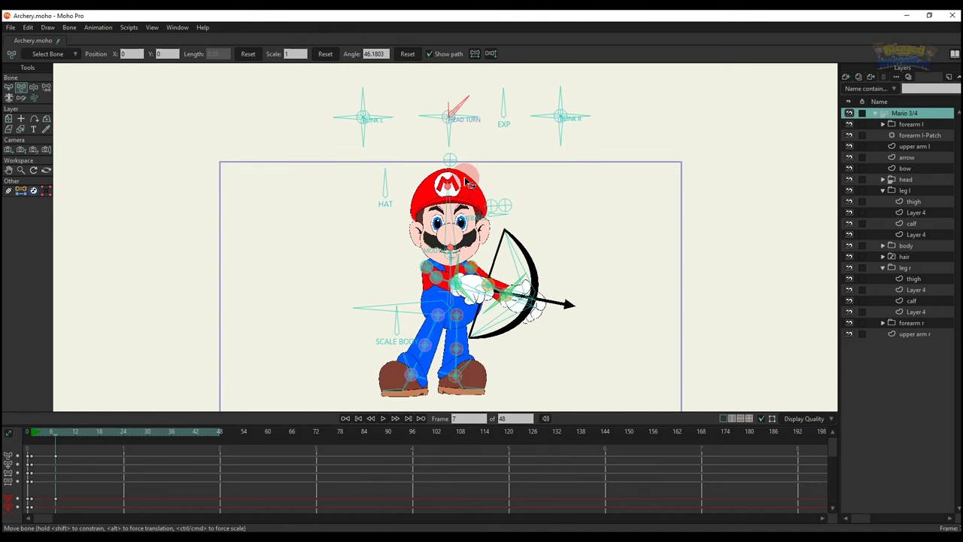
scroll(467, 183, up, 2)
scroll(448, 256, up, 3)
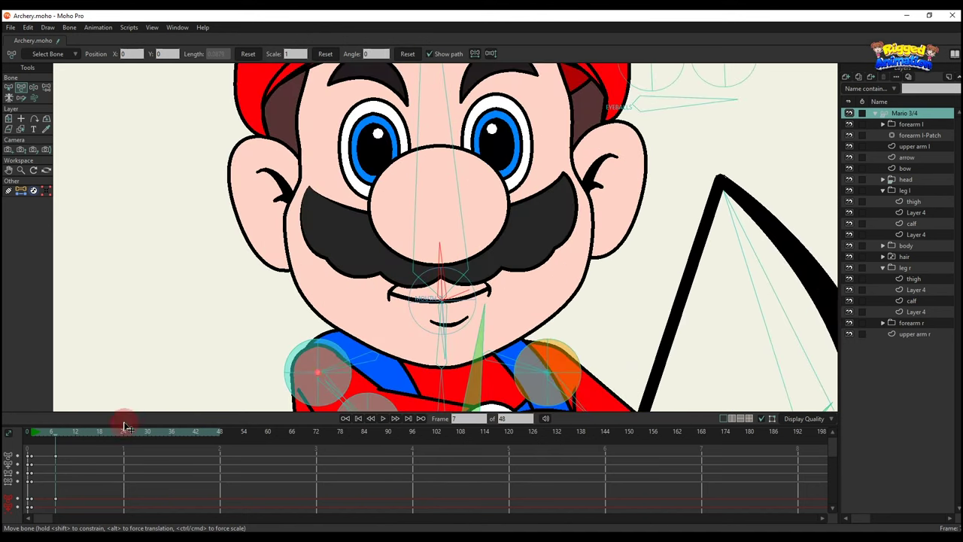
Step: Give Mario a toothy grin by rotating the MOUTH bone to about -62 degrees, and play back the head turn
drag(458, 253, 491, 272)
scroll(491, 272, down, 3)
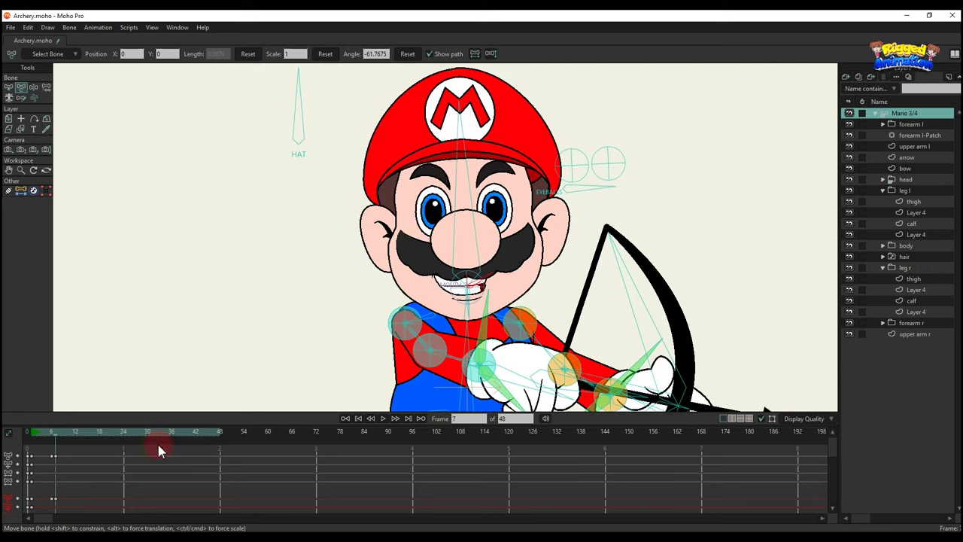
key(space)
key(space)
key(space)
key(space)
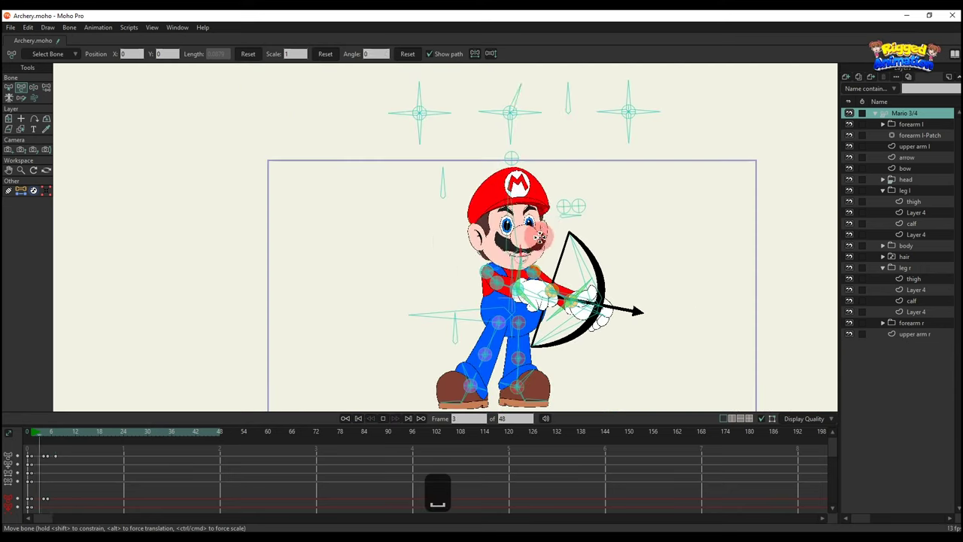
Step: Freeze the pose at frame 7 and play the animation from the beginning
key(ctrl+f)
key(t)
scroll(529, 260, up, 2)
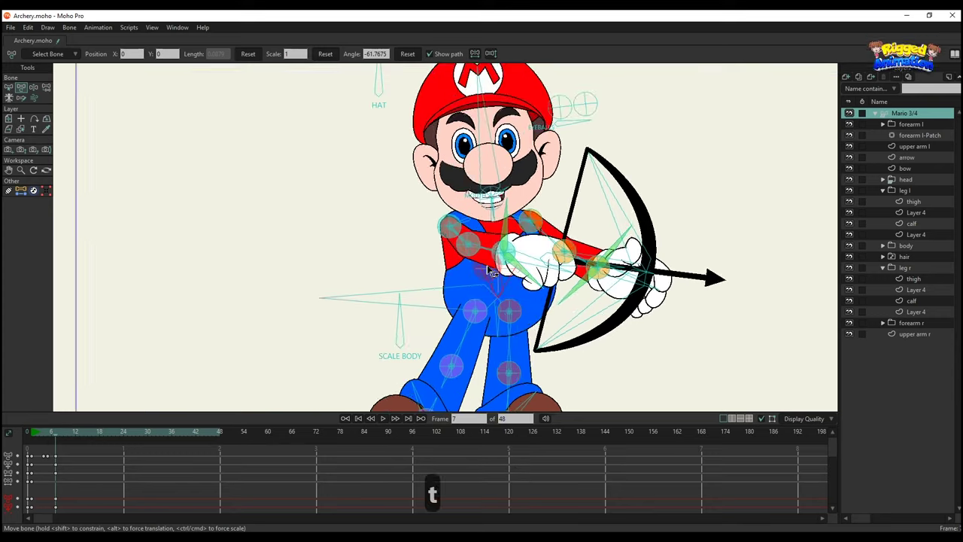
scroll(485, 275, down, 4)
click(199, 386)
click(38, 434)
key(space)
key(space)
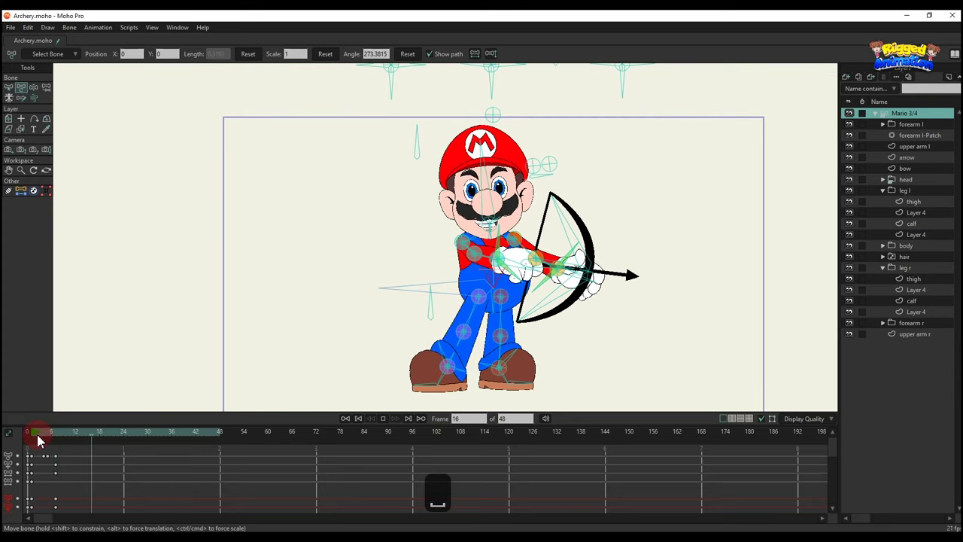
Step: Freeze the pose for the hold after the head turn, and key the BLINK L bone at its reset angle on frame 14
key(ctrl+f)
click(84, 434)
drag(314, 288, 270, 333)
key(t)
scroll(368, 123, up, 1)
drag(341, 111, 347, 152)
click(405, 54)
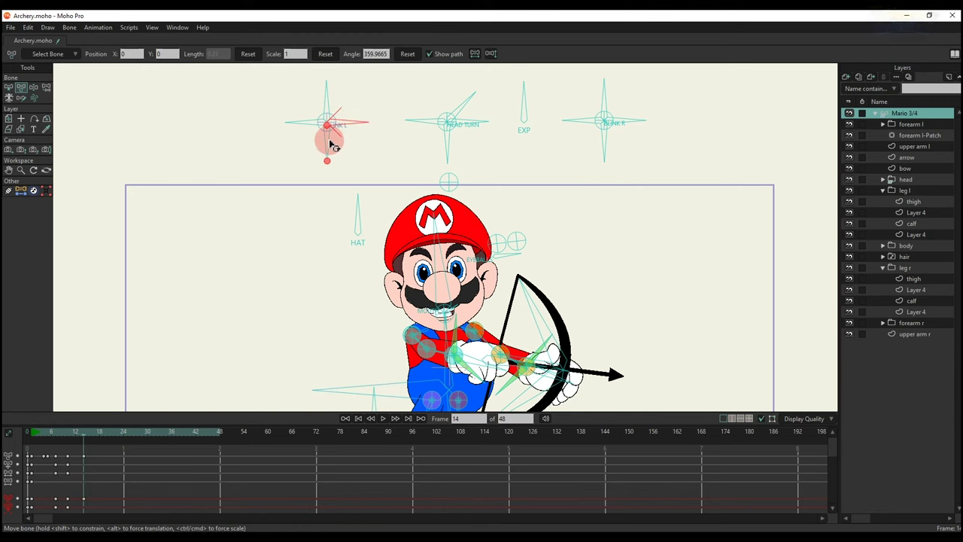
Step: Freeze the pose with the eyes closed at frame 17, and reopen them a few frames on by resetting the BLINK L bone's angle
click(96, 435)
key(ctrl+f)
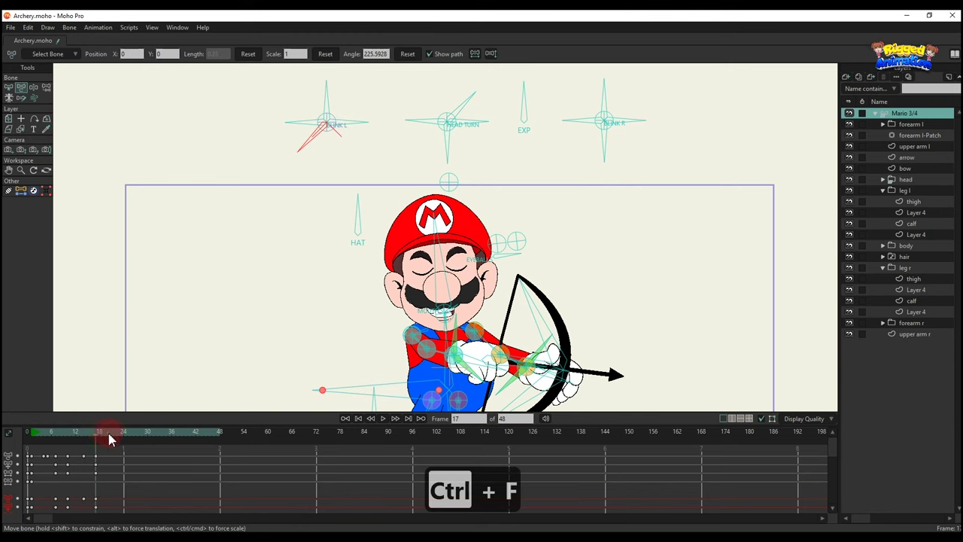
click(111, 436)
key(t)
click(412, 55)
click(33, 435)
key(space)
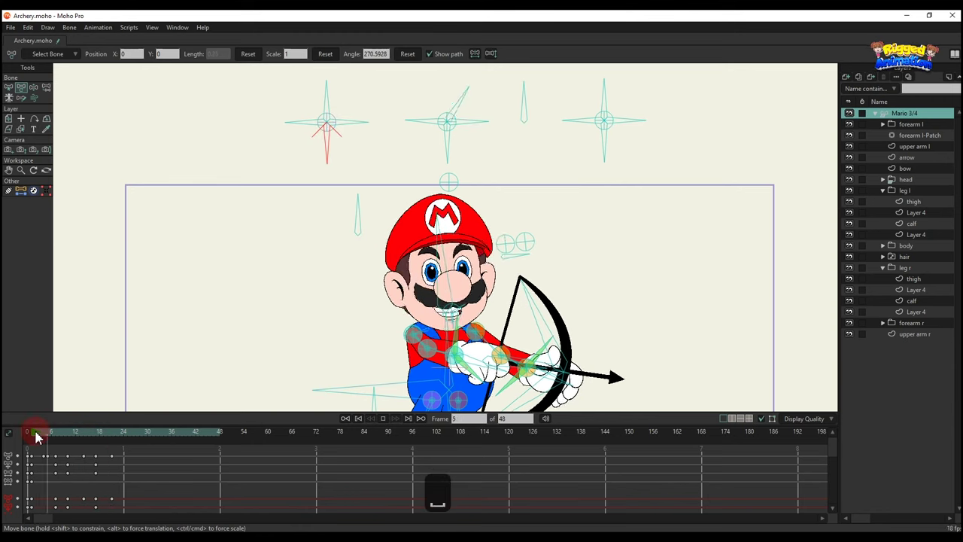
key(space)
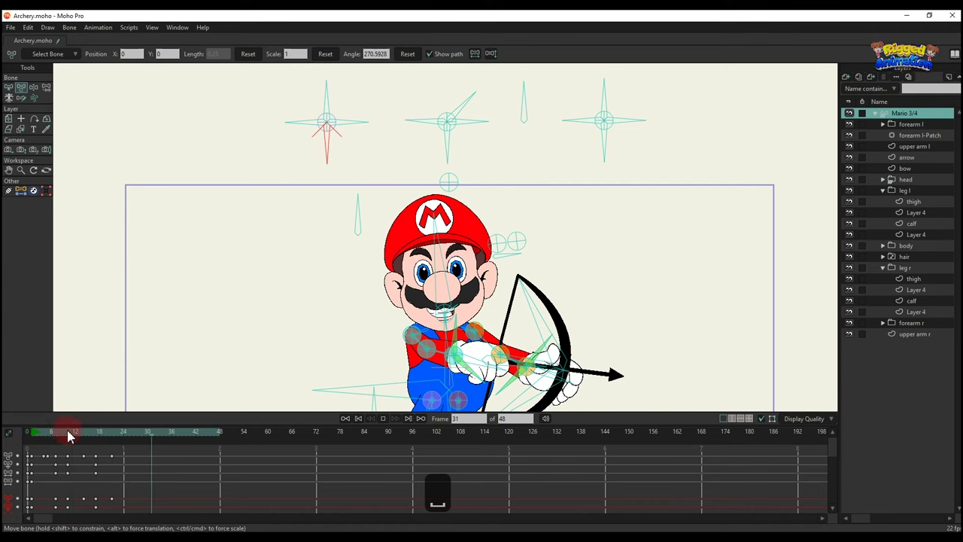
Step: Freeze the front-facing hold, and key the head turned back to the 3/4 view at frame 33 with the HEAD TURN bone
click(136, 437)
key(ctrl+f)
click(159, 437)
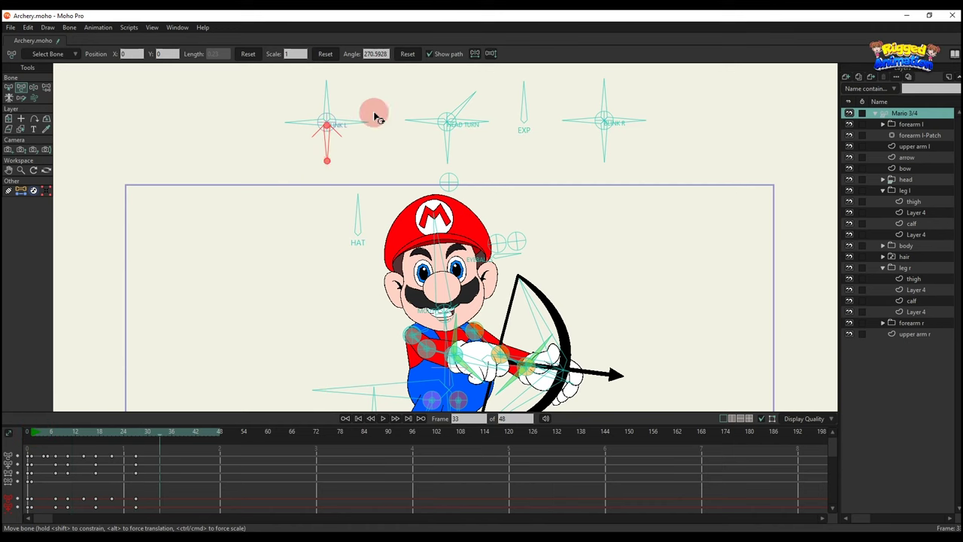
drag(471, 106, 401, 99)
scroll(411, 204, down, 2)
drag(411, 204, 398, 161)
key(ctrl+f)
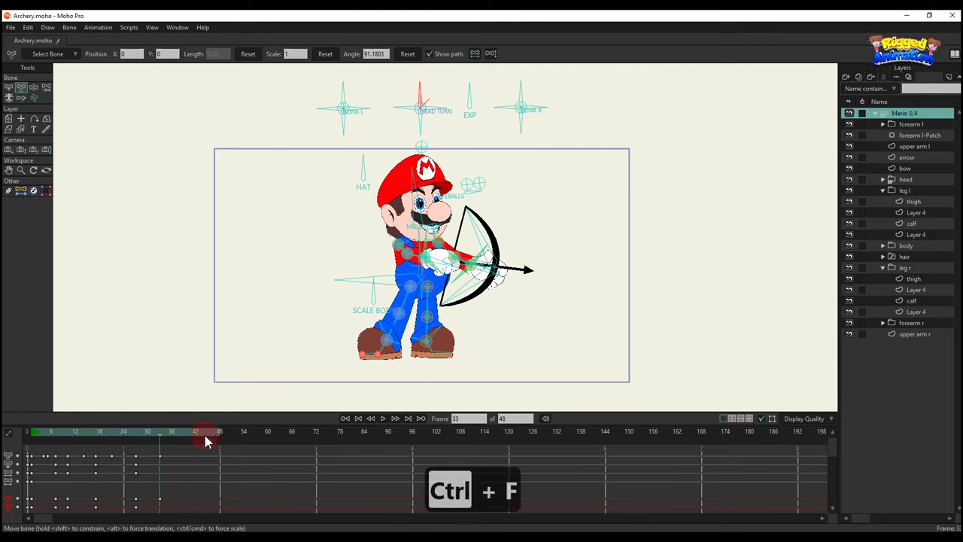
Step: Extend the animation to 100 frames and play it from the start
text(100)
key(Return)
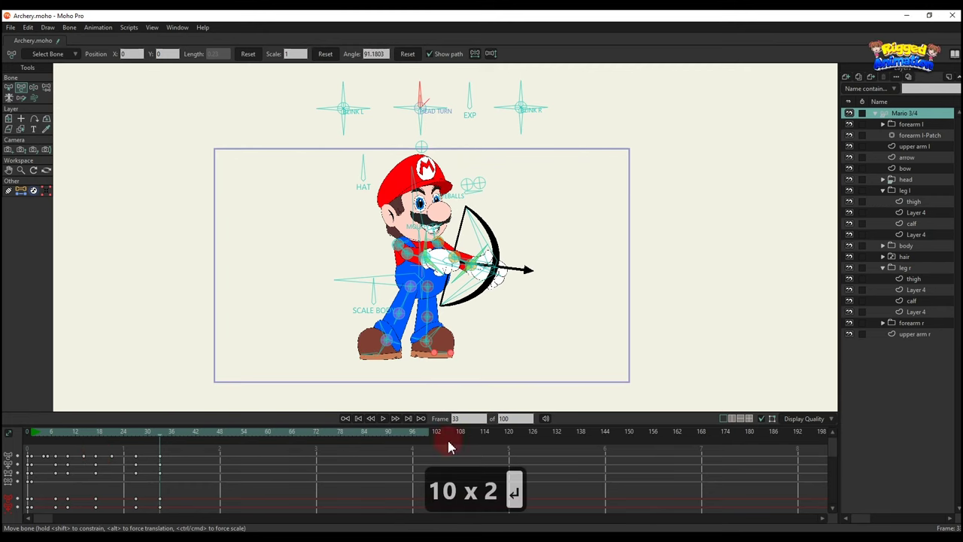
click(36, 432)
key(space)
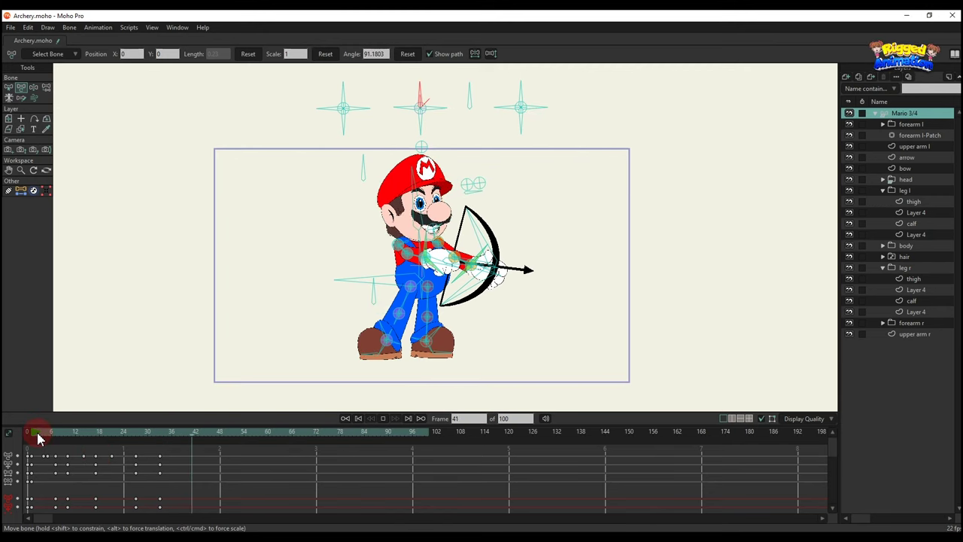
key(space)
drag(149, 434, 168, 442)
Step: Close Mario's grin back to the neutral mouth at frame 32 with the MOUTH bone
scroll(429, 230, up, 12)
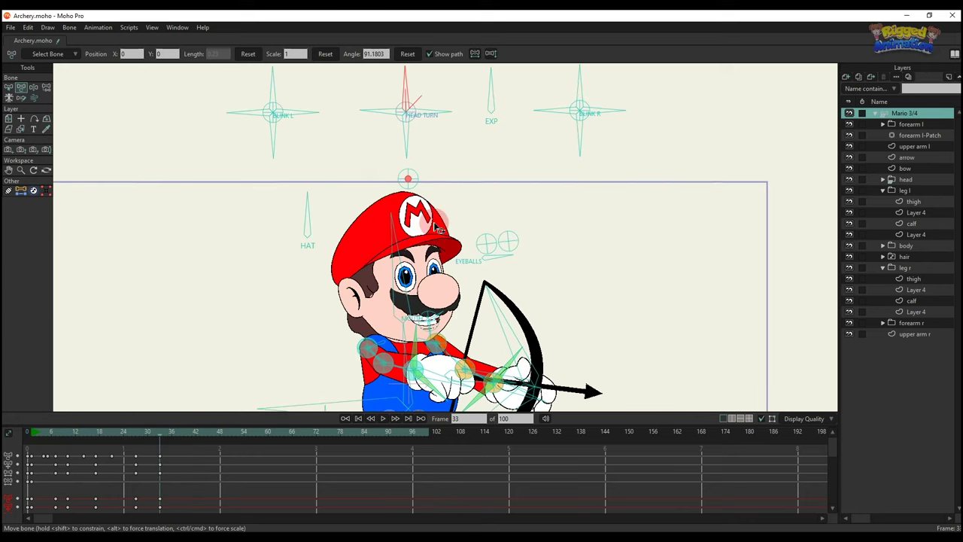
key(t)
click(432, 299)
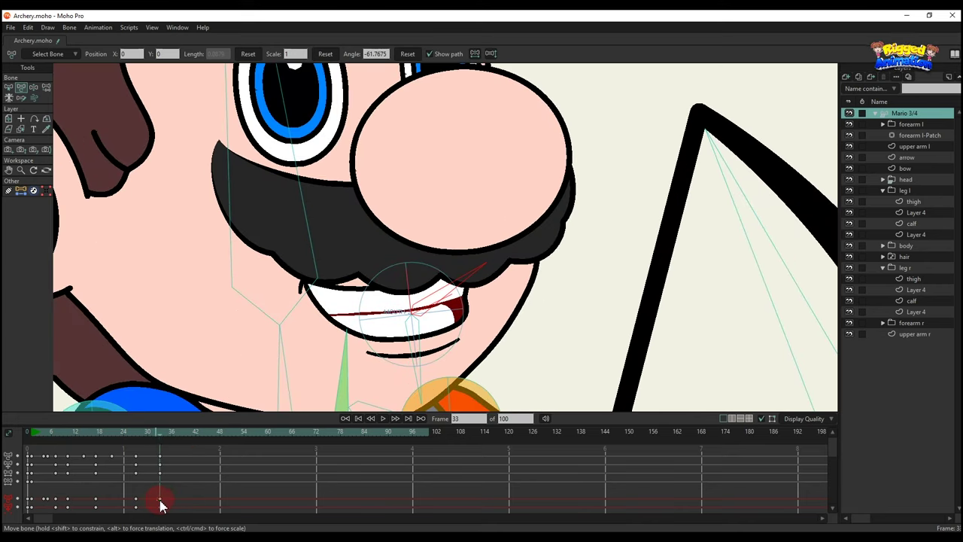
click(155, 434)
drag(441, 288, 241, 191)
scroll(369, 221, down, 10)
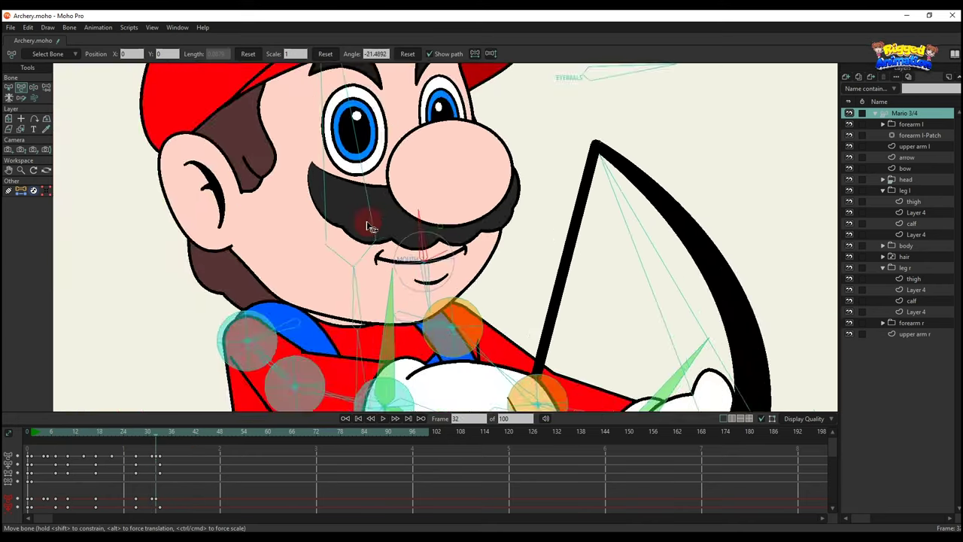
Step: Freeze the 3/4 pose at frame 39 and play back the head's return toward the bow
click(127, 439)
key(space)
scroll(423, 294, down, 5)
key(space)
click(185, 431)
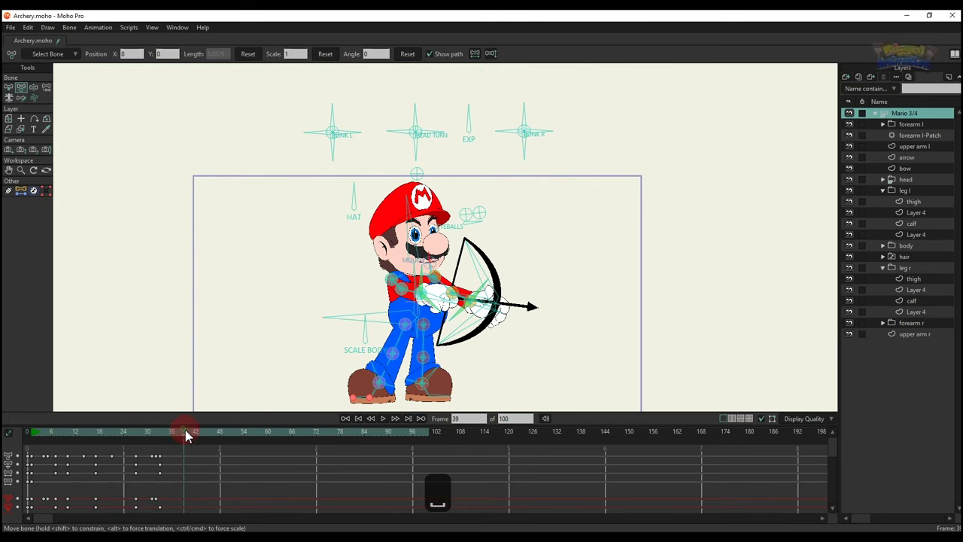
key(ctrl+f)
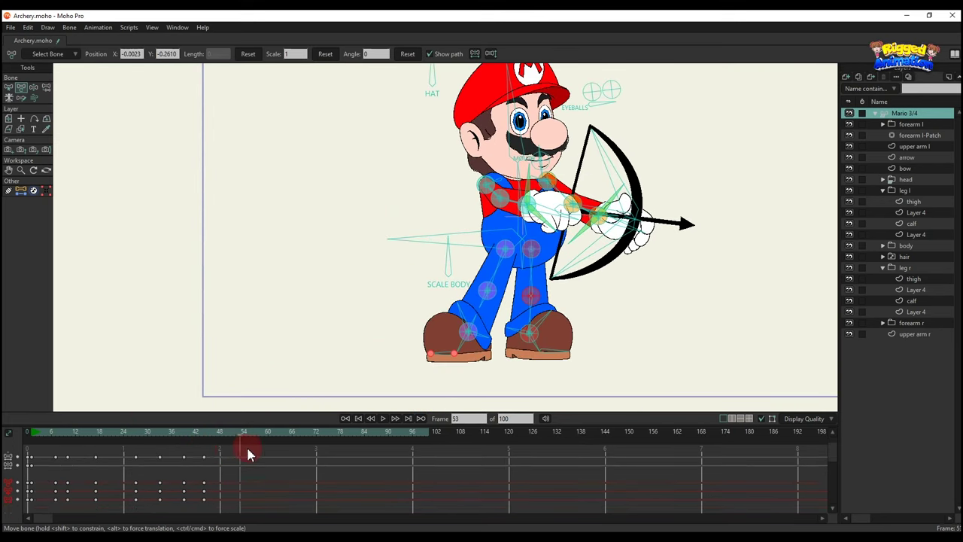
click(125, 439)
key(space)
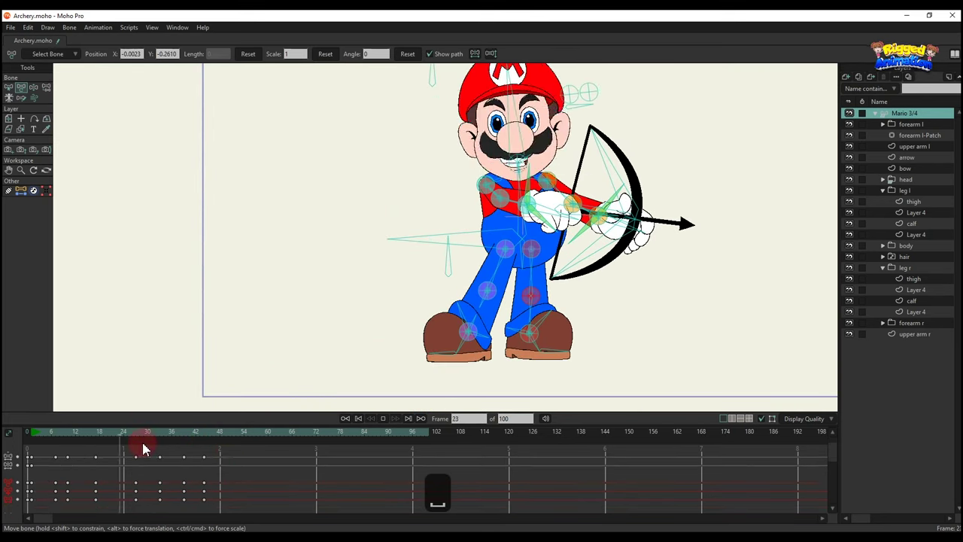
key(space)
Step: At frame 55, shift the body with its hip bone and bend both knees to start a crouching stance
click(249, 433)
key(t)
scroll(515, 237, up, 2)
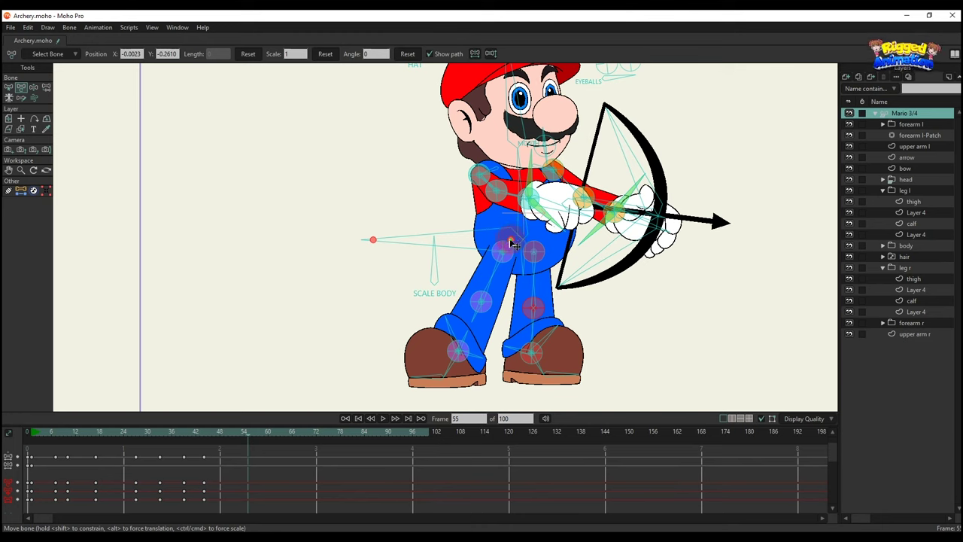
drag(511, 243, 478, 246)
scroll(451, 294, up, 2)
drag(425, 304, 435, 293)
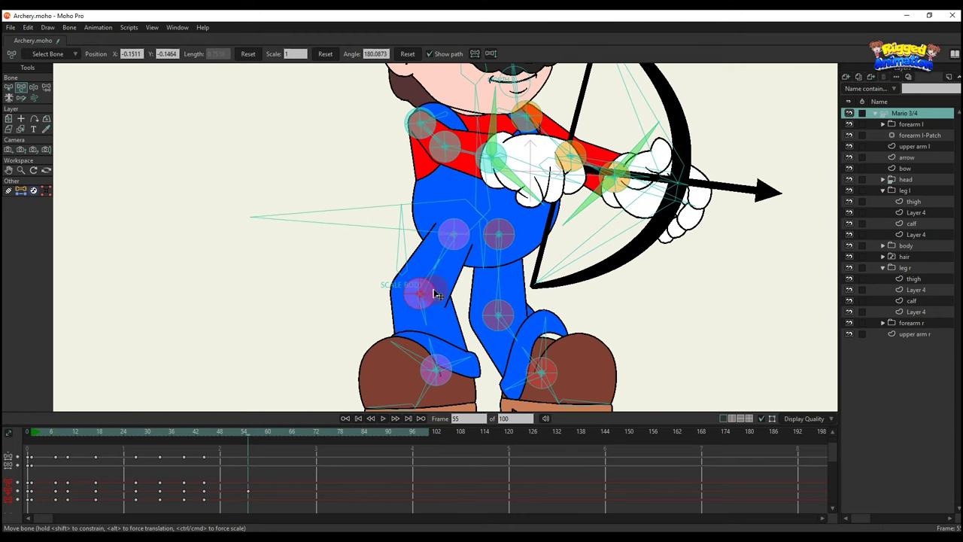
drag(516, 319, 539, 307)
scroll(538, 306, down, 1)
Step: Push the rear knee bone outward and move the rear foot back to widen the stance
key(t)
click(483, 262)
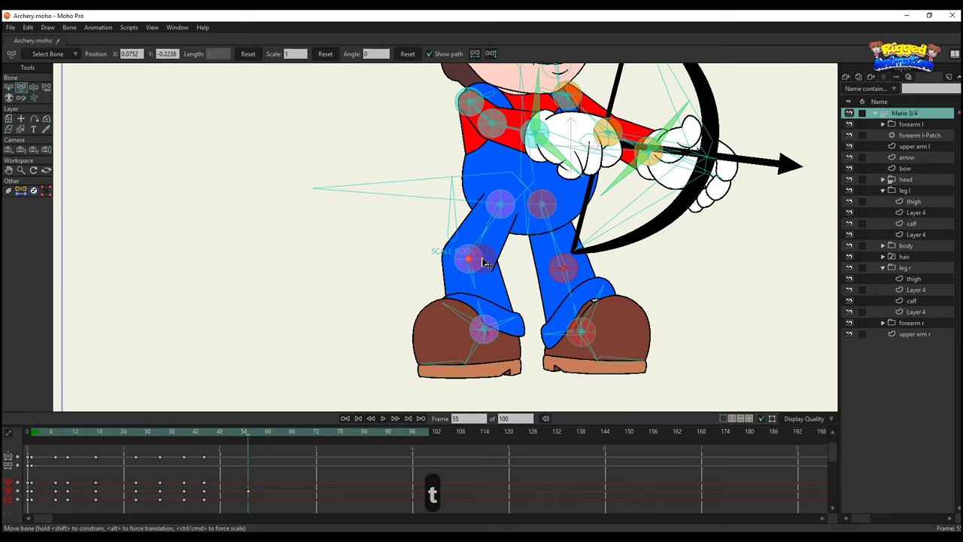
drag(481, 263, 464, 249)
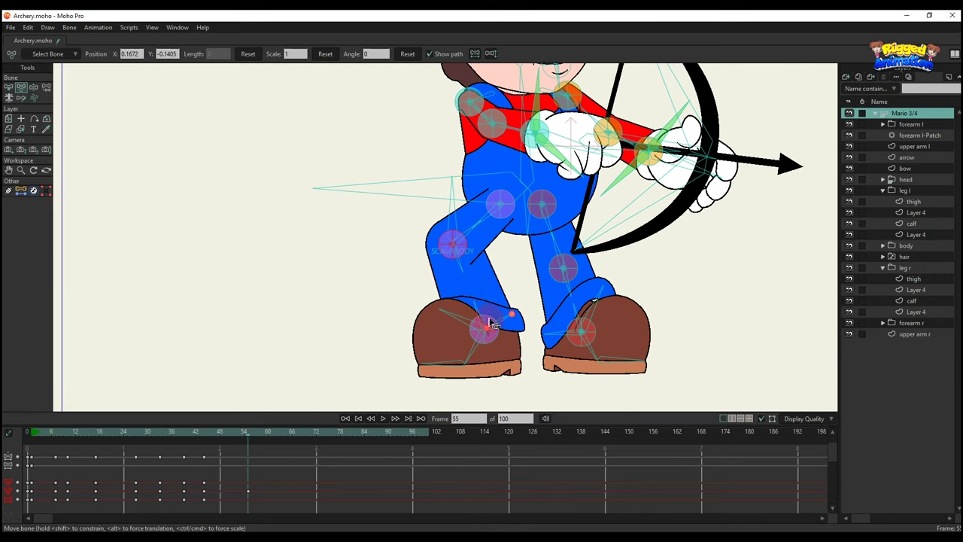
drag(491, 321, 450, 315)
click(502, 230)
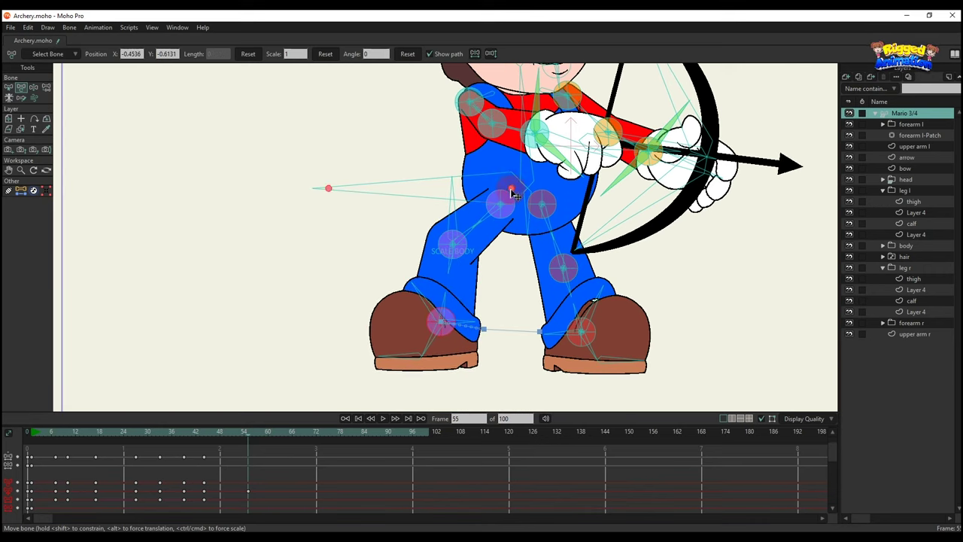
Step: At frame 55, lower the body with its hip bone and push the front knee outward to deepen the crouch
drag(512, 191, 487, 200)
scroll(538, 254, up, 2)
mouse_move(551, 279)
mouse_down()
mouse_move(583, 277)
mouse_move(564, 275)
mouse_up()
click(618, 319)
Step: Adjust the trouser cuff bones above the front and rear shoes to fit the bent legs at frame 55
mouse_move(569, 374)
mouse_down()
mouse_move(564, 352)
mouse_move(568, 370)
mouse_up()
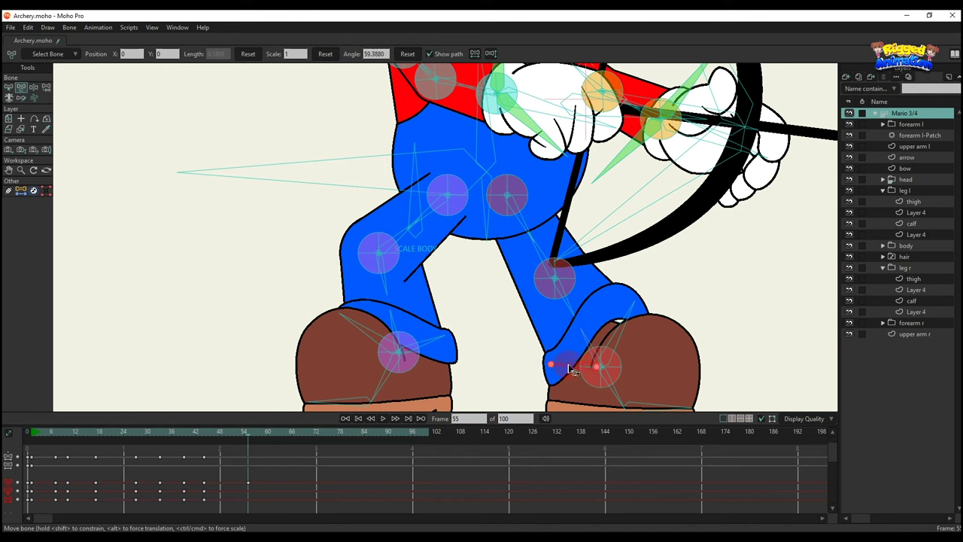
drag(647, 392, 578, 296)
scroll(634, 365, down, 3)
scroll(621, 349, up, 1)
scroll(607, 293, down, 1)
scroll(565, 300, down, 2)
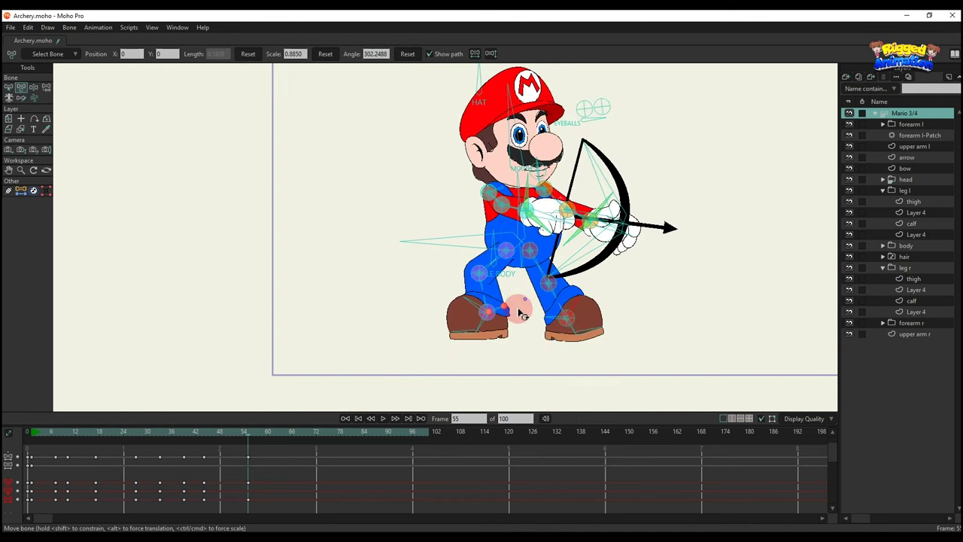
scroll(513, 305, up, 4)
drag(493, 315, 495, 332)
Step: Raise the front arm at frame 55 by moving its elbow and wrist bones up toward shoulder height
scroll(487, 315, down, 2)
scroll(481, 307, down, 1)
scroll(617, 232, up, 3)
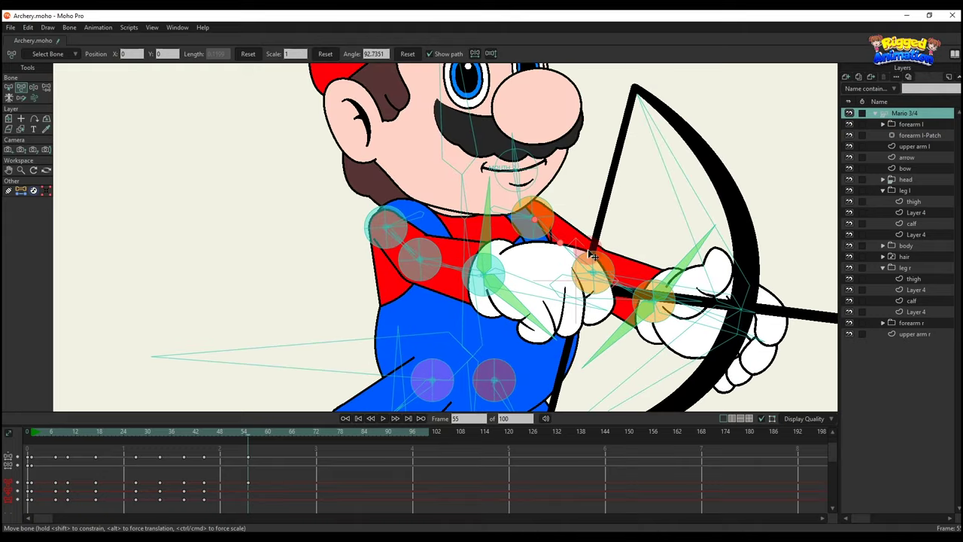
drag(615, 232, 617, 238)
drag(655, 237, 594, 238)
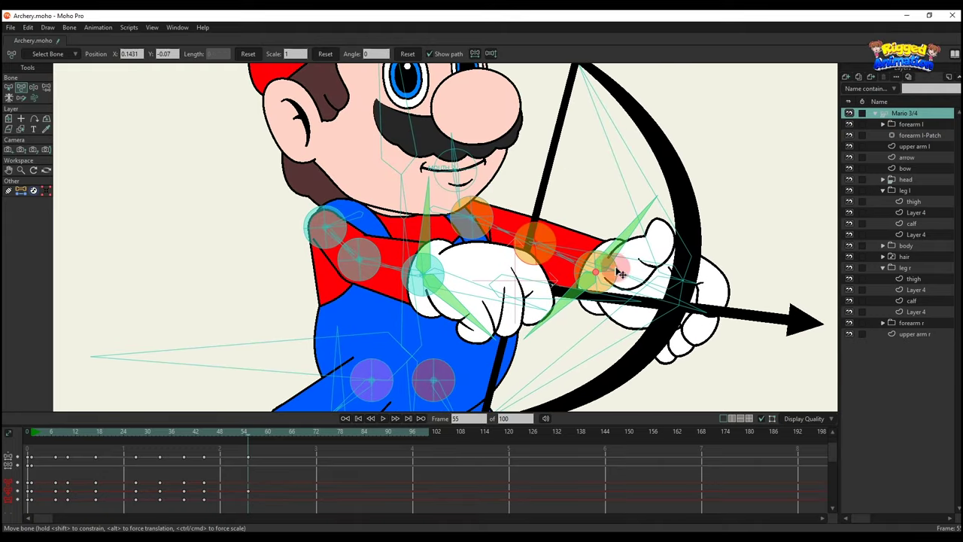
drag(611, 295, 556, 211)
scroll(617, 207, down, 4)
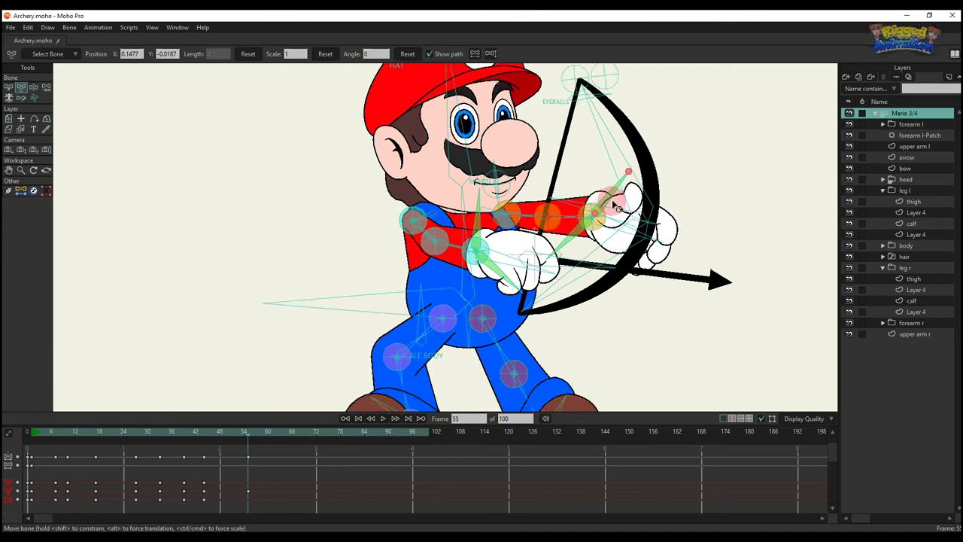
Step: Rotate the front hand bone and refine the arm so the bow tilts back and aims higher
scroll(622, 218, up, 5)
drag(611, 257, 611, 247)
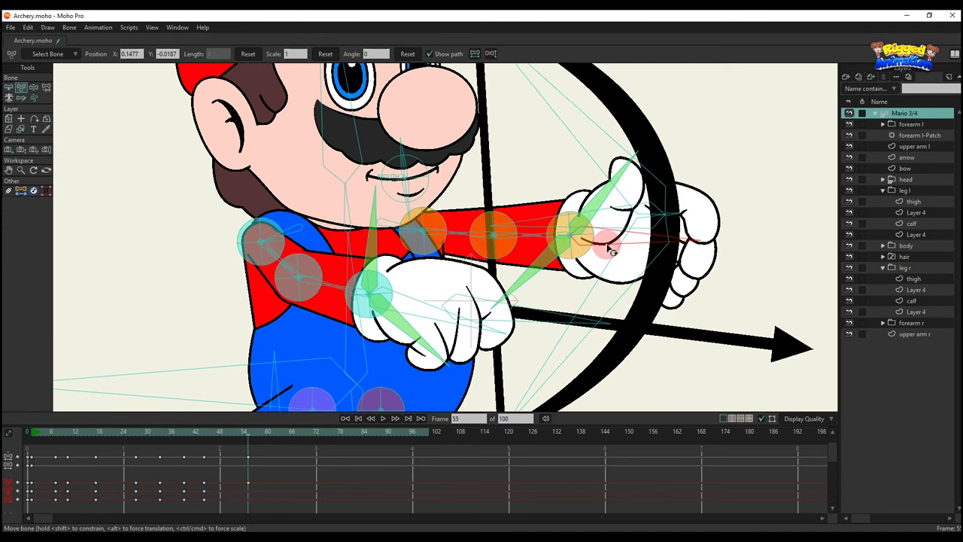
scroll(610, 248, down, 4)
scroll(611, 247, up, 2)
key(ctrl+z)
scroll(519, 271, down, 3)
scroll(423, 273, up, 5)
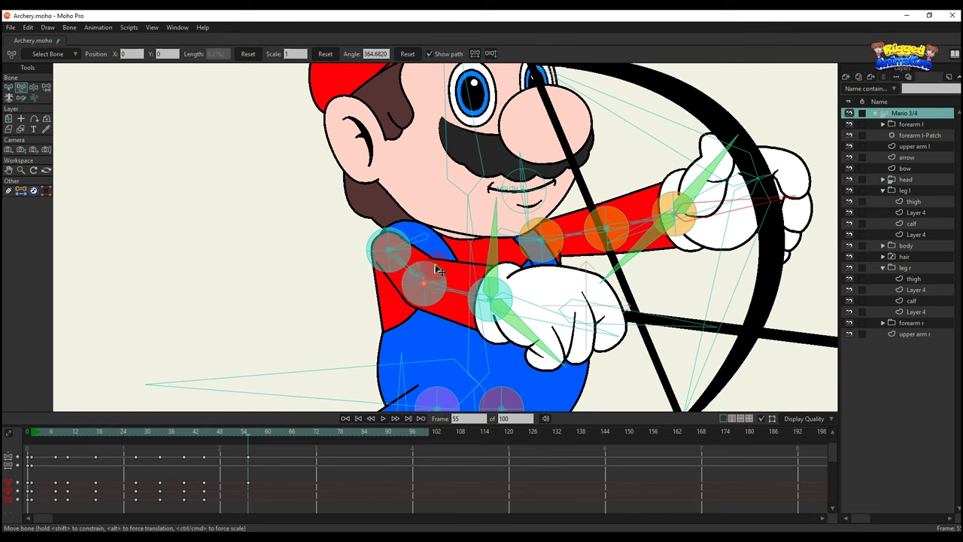
Step: Reposition the rear arm's elbow and wrist bones so the string hand lifts and the arrow points upward through the bow hand
drag(440, 271, 475, 243)
scroll(350, 245, up, 2)
drag(349, 243, 477, 259)
scroll(481, 259, down, 3)
scroll(542, 267, up, 3)
drag(378, 281, 375, 259)
drag(308, 275, 387, 280)
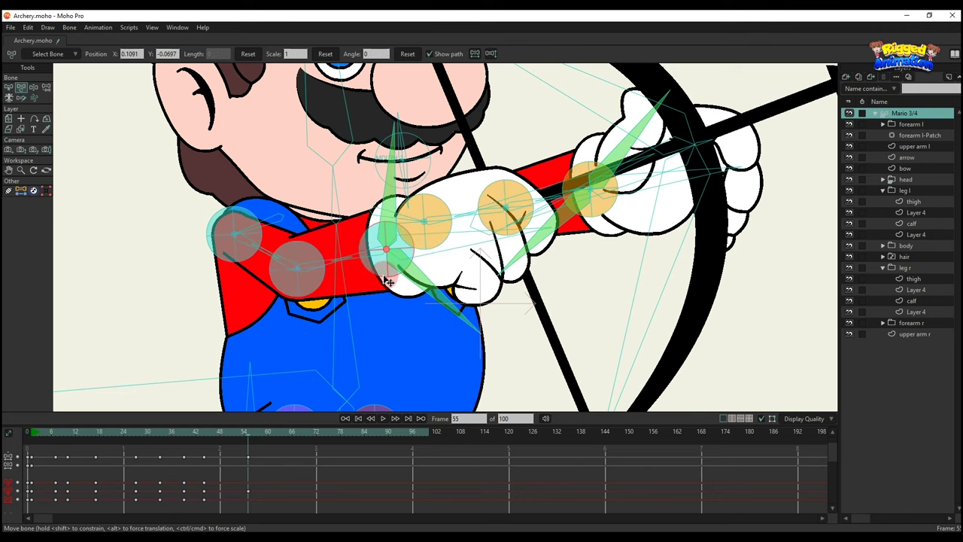
Step: Move the EYEBALLS bone at frame 55 so Mario looks along the raised arrow
scroll(385, 279, down, 4)
scroll(383, 279, up, 3)
scroll(378, 265, down, 2)
drag(504, 152, 513, 149)
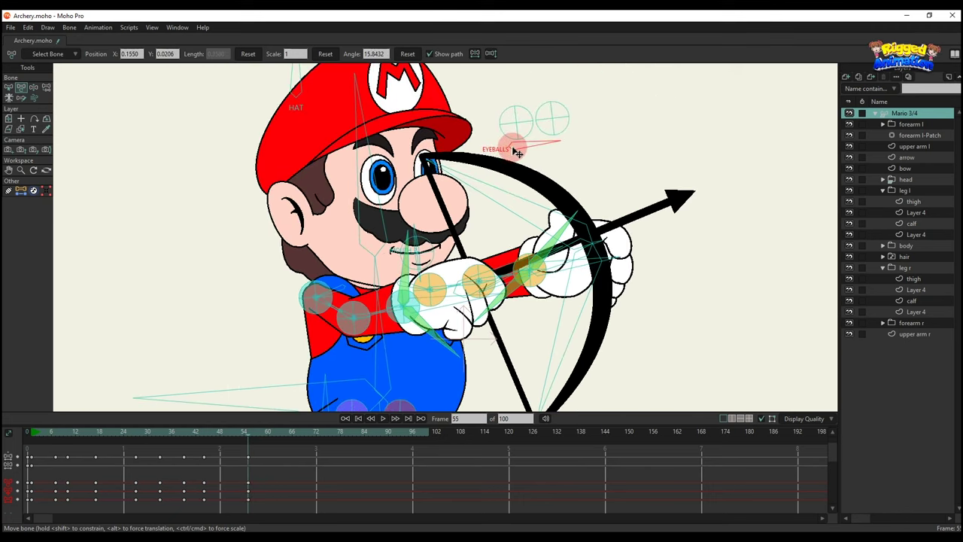
scroll(518, 152, up, 3)
Step: Turn the mouth into a frown at frame 49, set its frame 44 key to Step interpolation, and play back the change
click(491, 143)
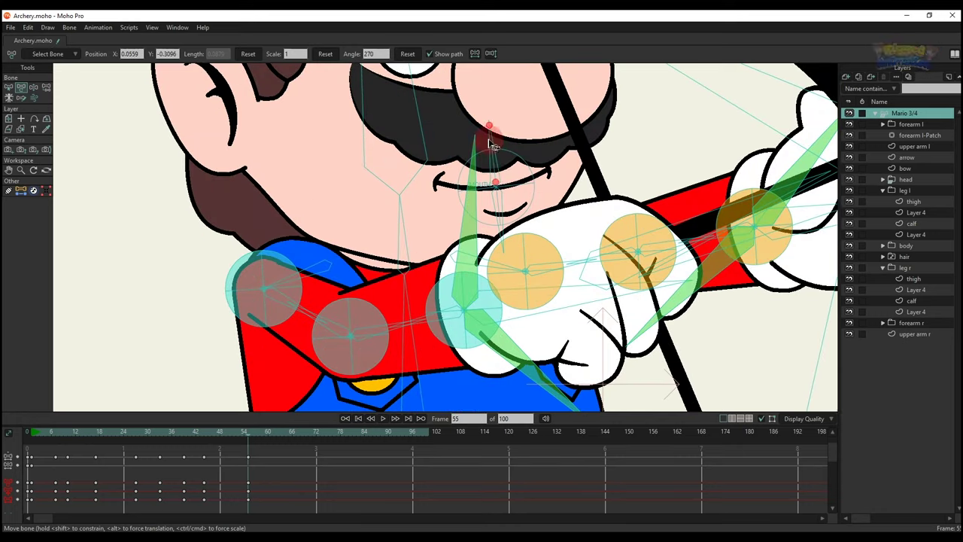
click(239, 491)
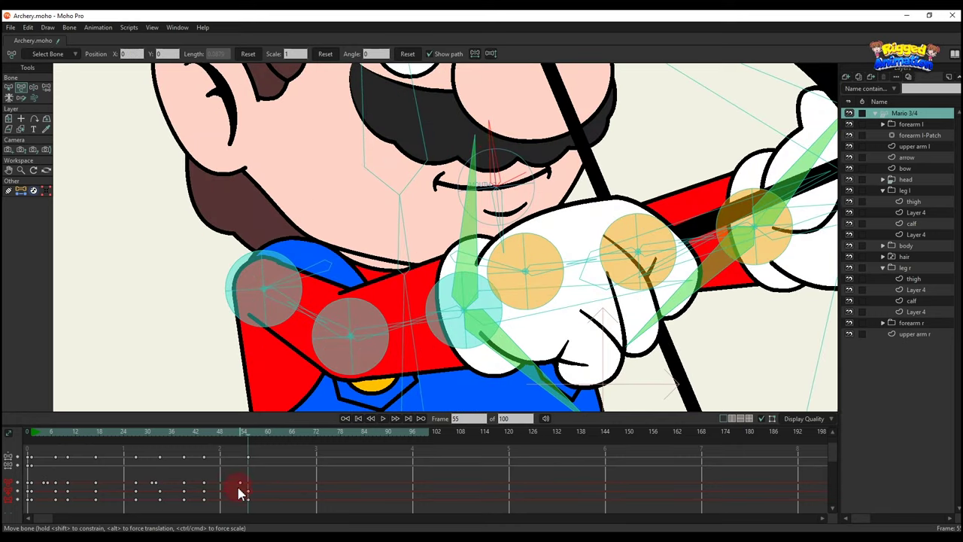
click(224, 432)
scroll(572, 135, up, 2)
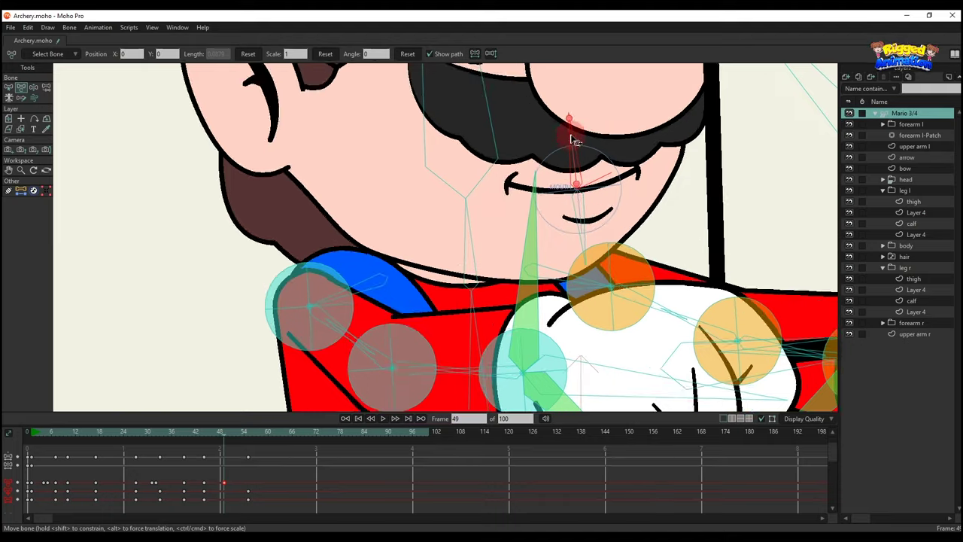
right_click(204, 483)
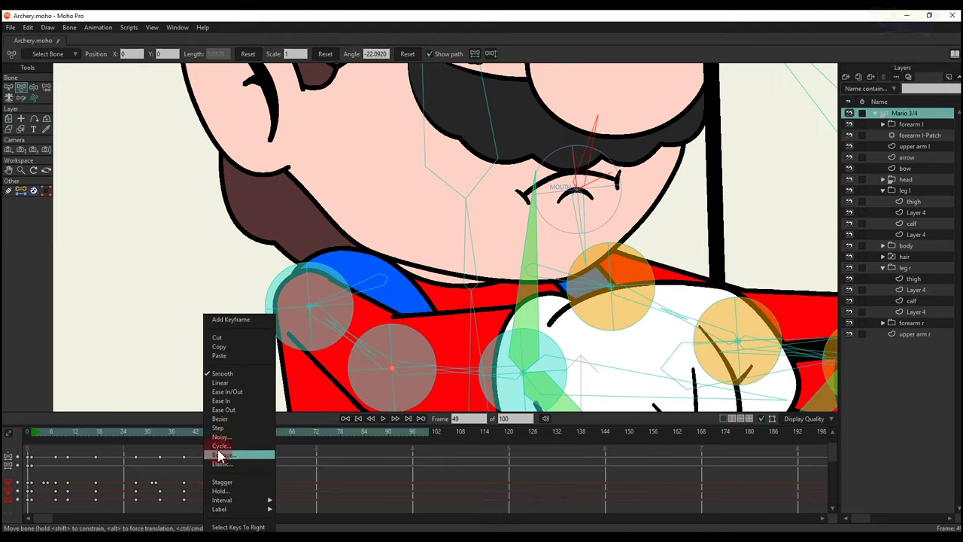
click(233, 429)
click(196, 432)
scroll(435, 243, down, 6)
key(space)
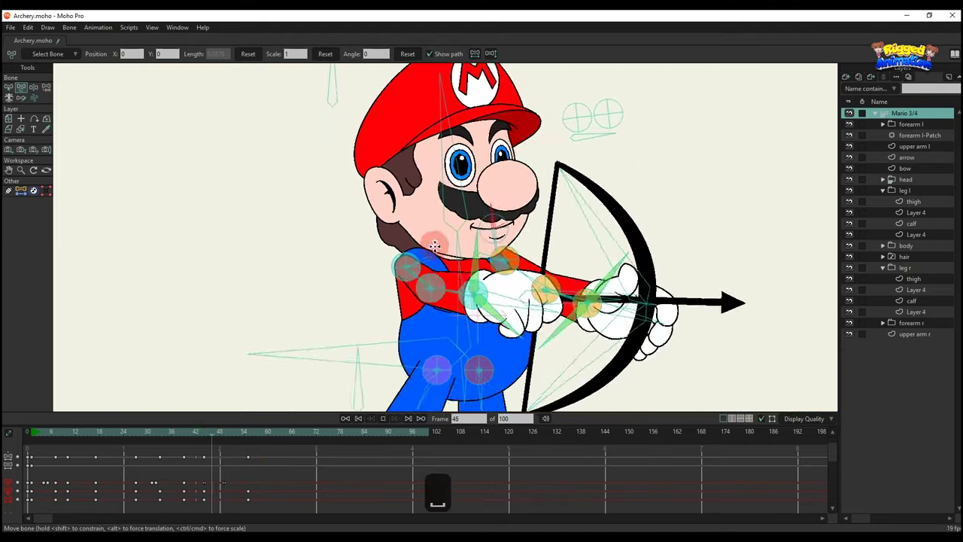
scroll(422, 256, down, 2)
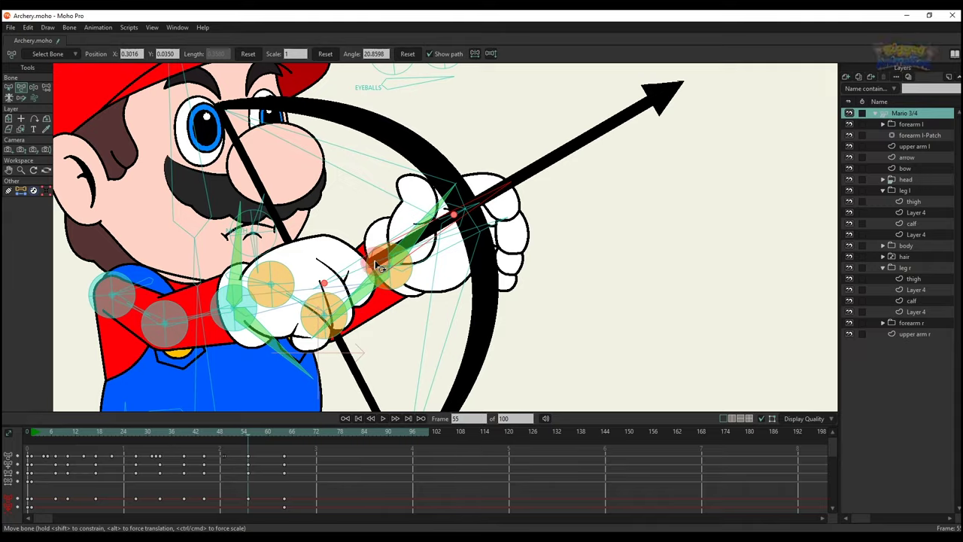
Step: At frame 64, stretch the bowstring bone back toward the drawing hand to draw the bow
scroll(374, 267, up, 3)
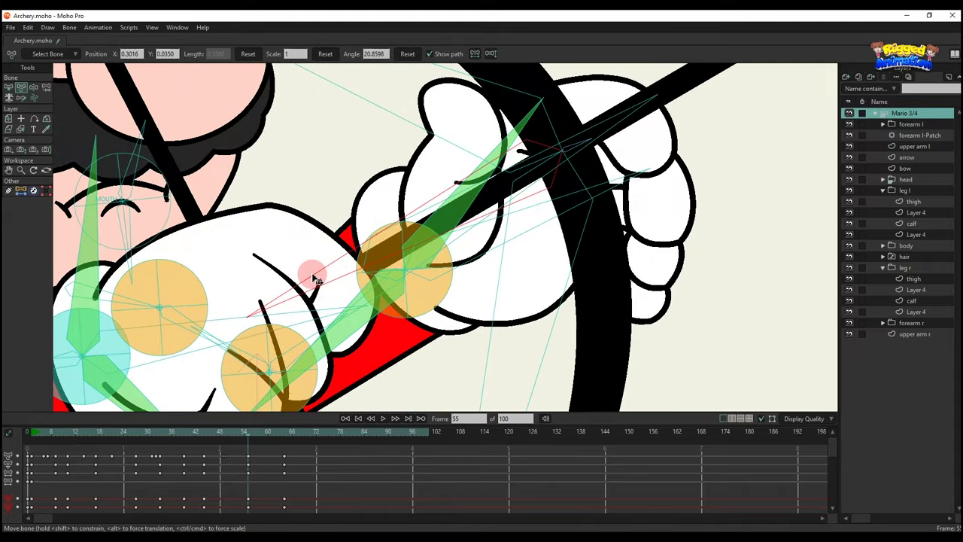
scroll(315, 279, down, 3)
drag(299, 429, 284, 460)
click(285, 434)
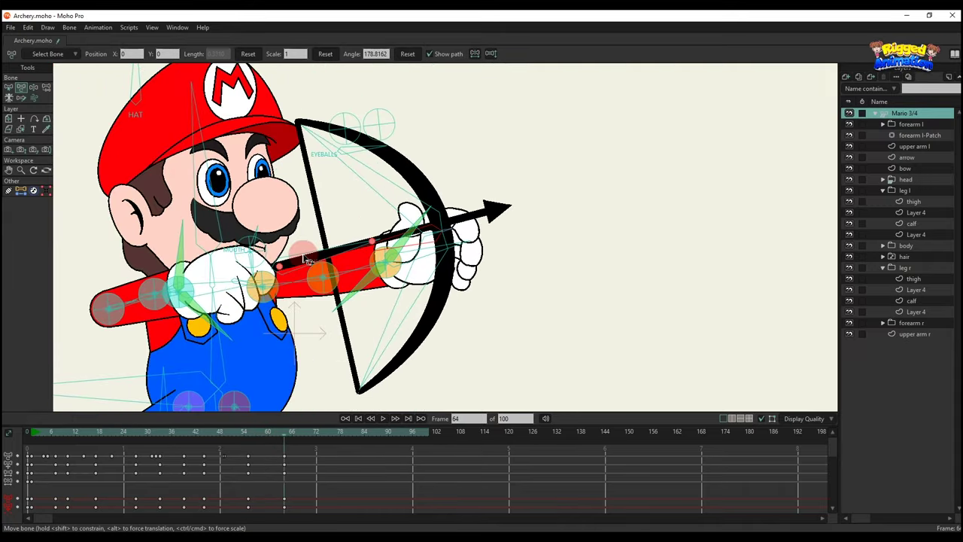
drag(340, 261, 369, 252)
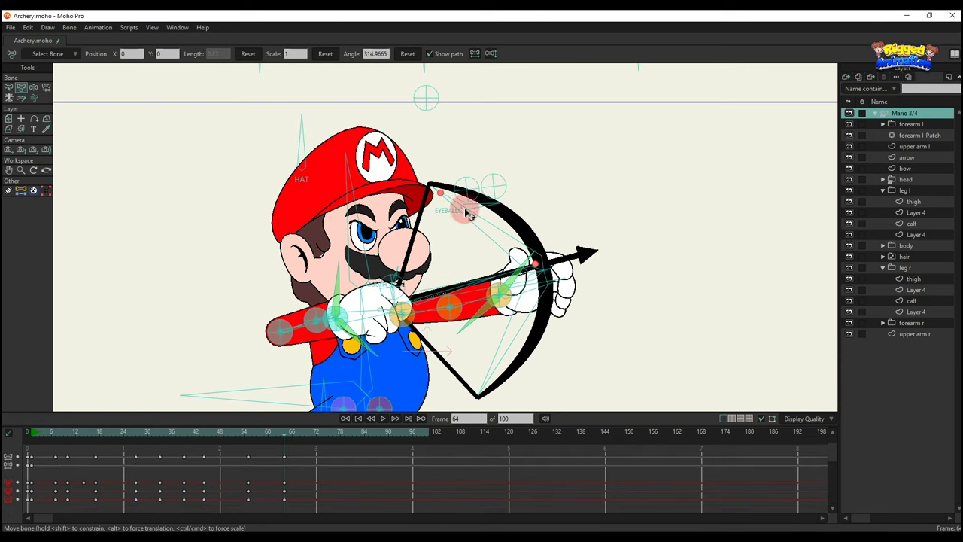
scroll(465, 213, down, 3)
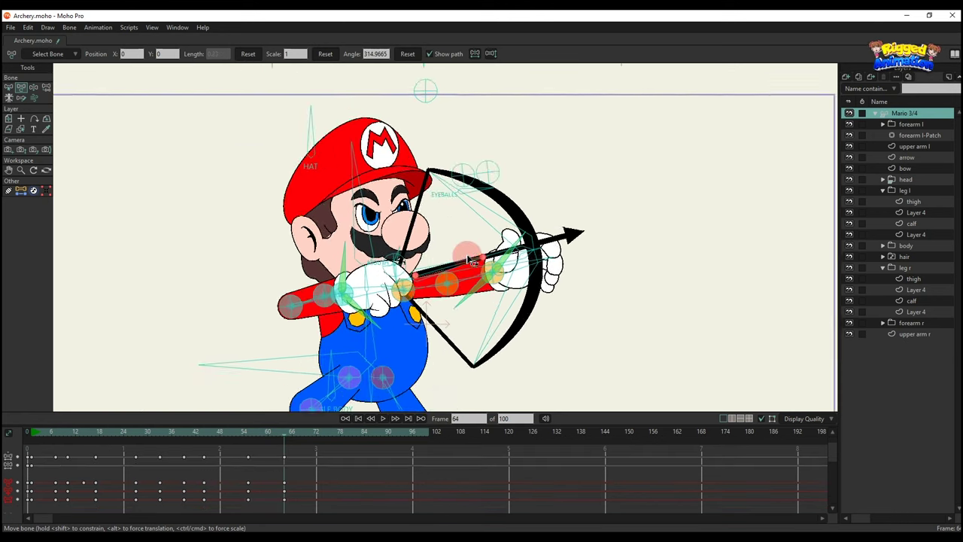
Step: Adjust the EYEBALLS bone for the aiming gaze and rotate the lower bow limb bone at frame 64
scroll(461, 220, up, 8)
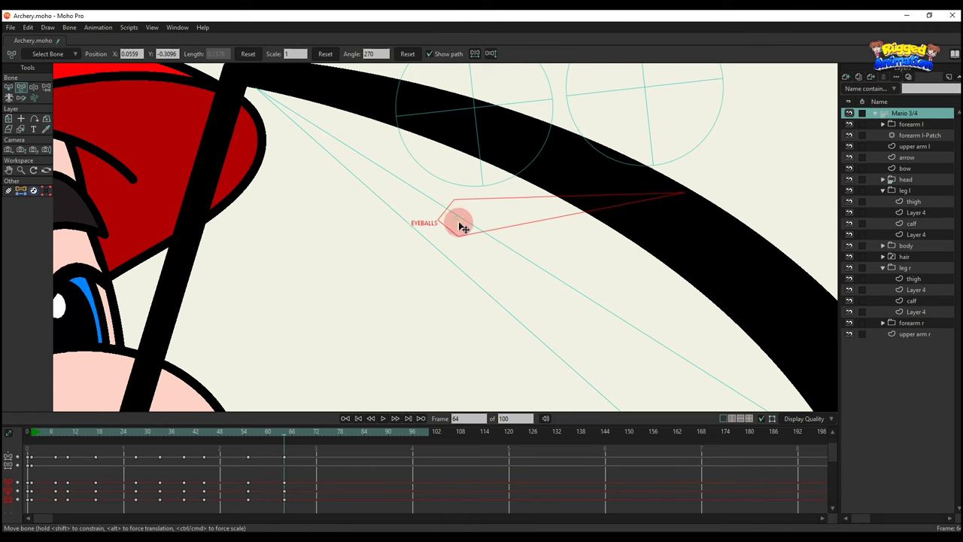
scroll(461, 219, down, 5)
scroll(461, 239, up, 3)
scroll(463, 244, down, 5)
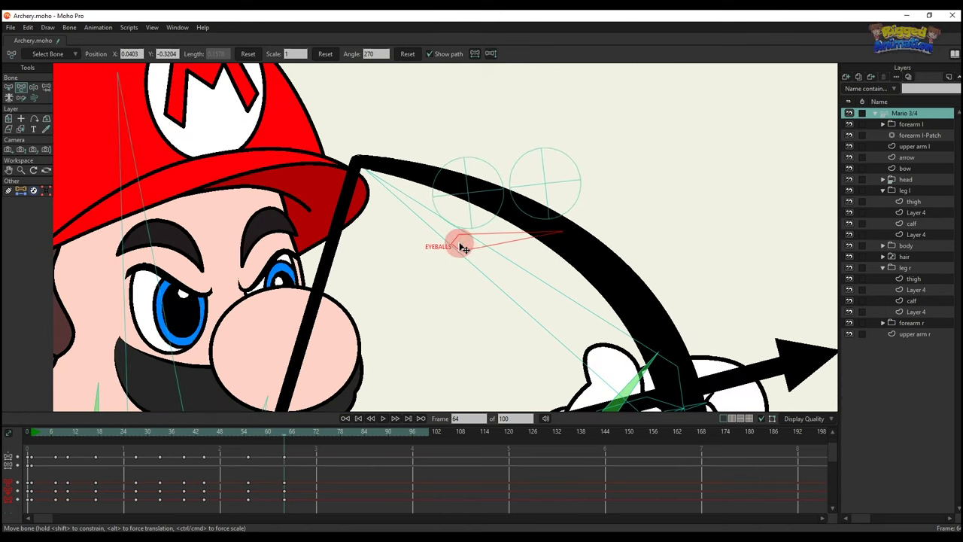
click(461, 336)
drag(459, 331, 444, 329)
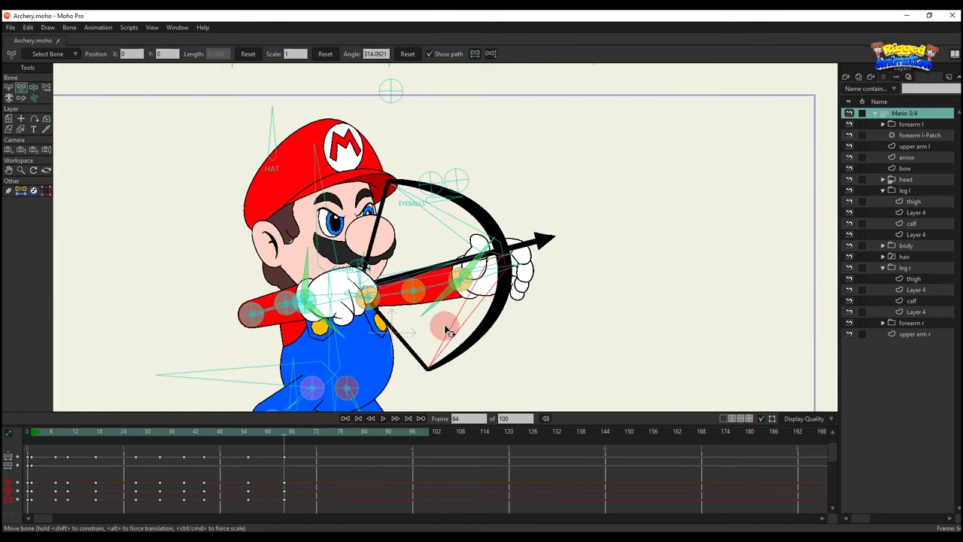
scroll(443, 330, down, 3)
Step: Play back the bow draw and freeze the aiming pose at frame 70
click(226, 432)
key(space)
key(space)
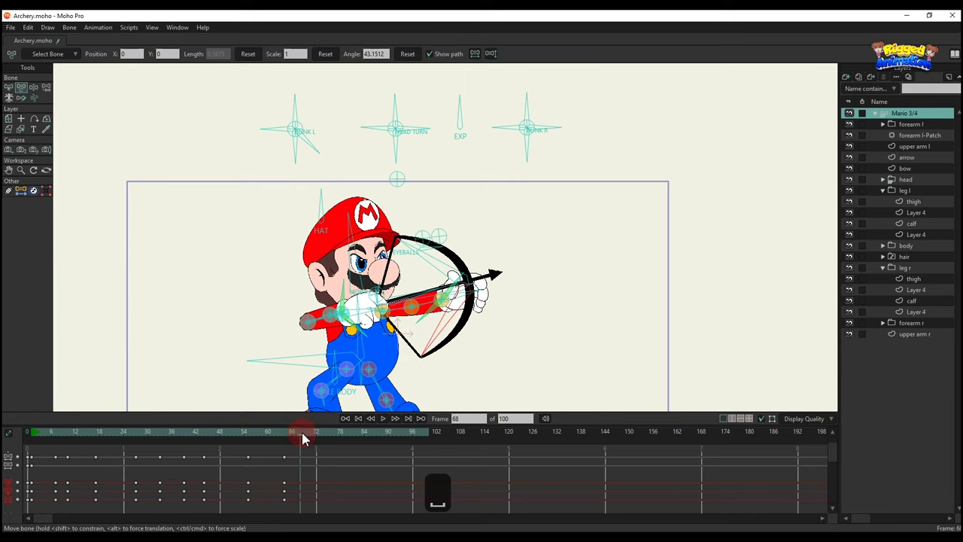
key(ctrl+f)
click(319, 442)
scroll(354, 265, up, 4)
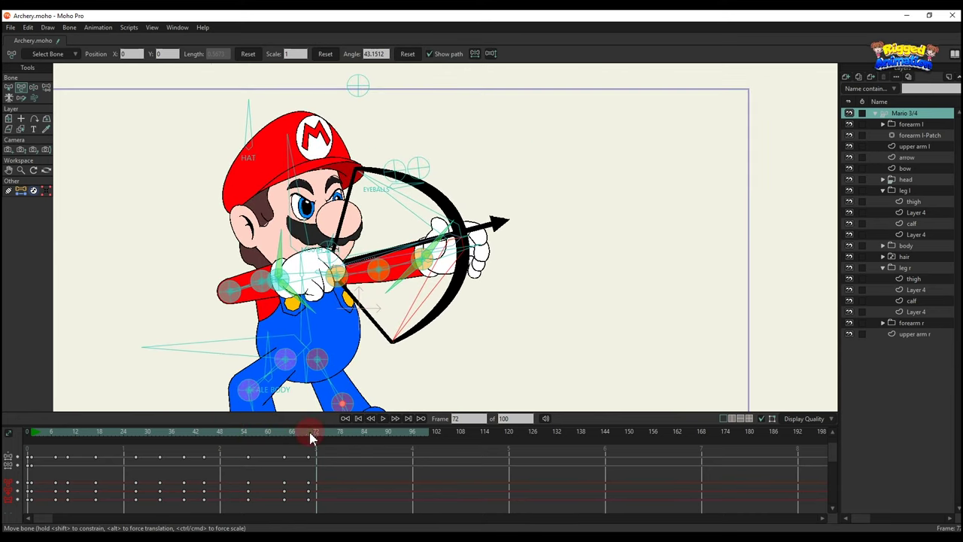
Step: At frame 72, reset the bowstring bone's scale and the angles of both bow limb bones to release the string
scroll(332, 290, up, 2)
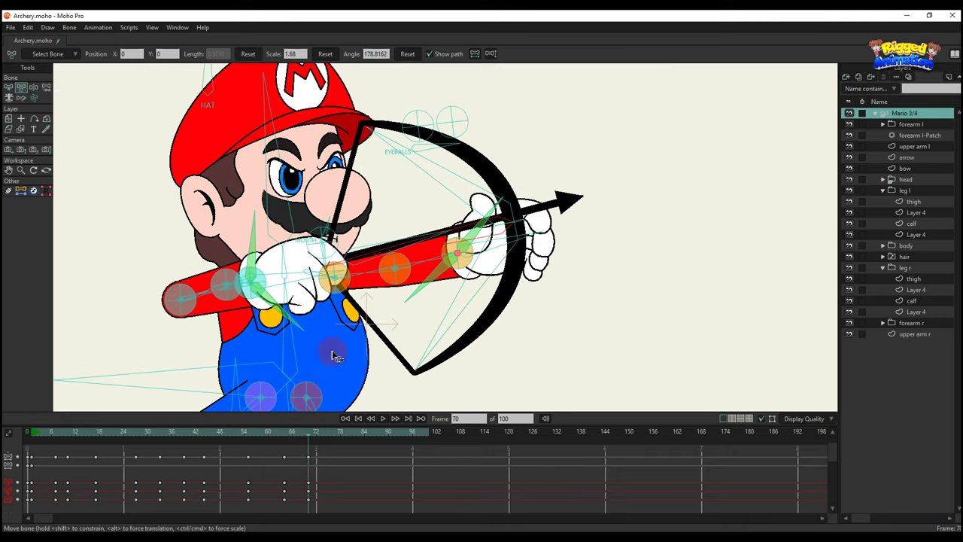
click(326, 54)
click(395, 145)
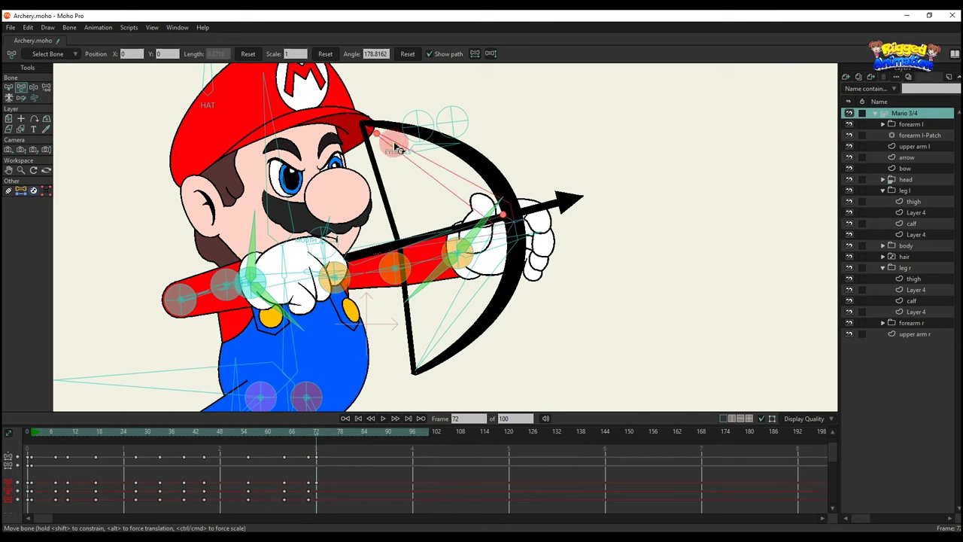
click(407, 54)
click(444, 299)
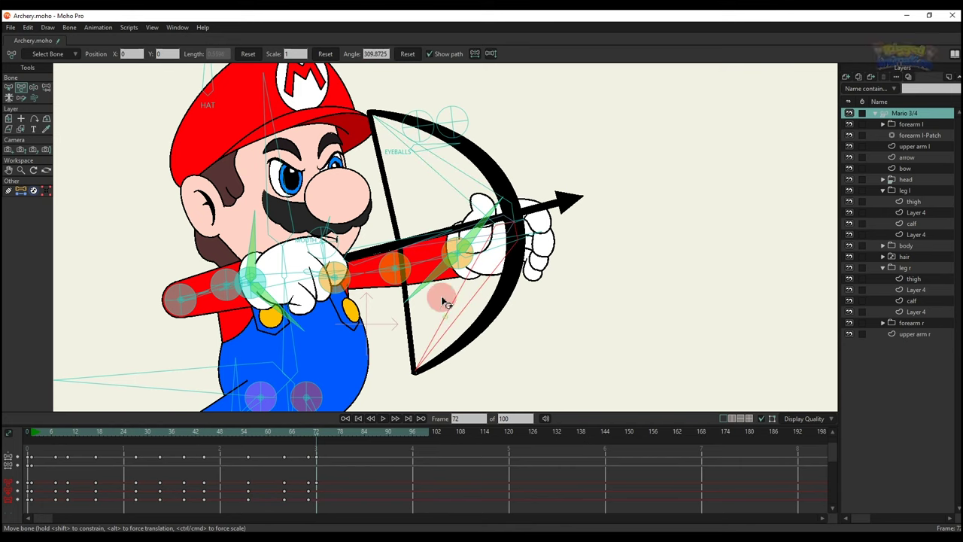
click(408, 55)
Step: Play back the string release and freeze the pose at frame 72
click(285, 436)
key(space)
key(space)
drag(306, 434, 317, 434)
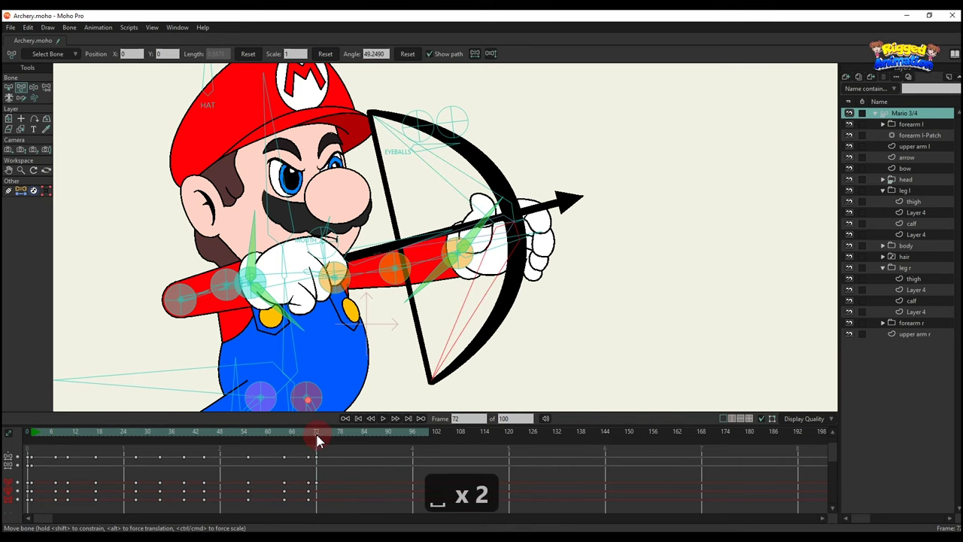
key(ctrl+f)
click(322, 434)
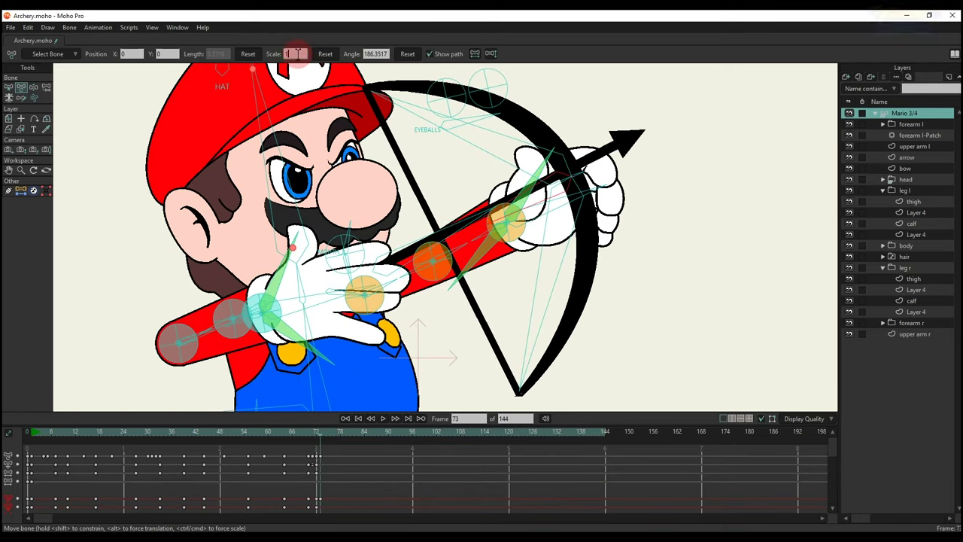
Step: Set the bowstring bone's scale to 1.10 at frame 73, and paste copies of its vibration keys at frame 75
scroll(299, 54, up, 1)
scroll(324, 504, down, 1)
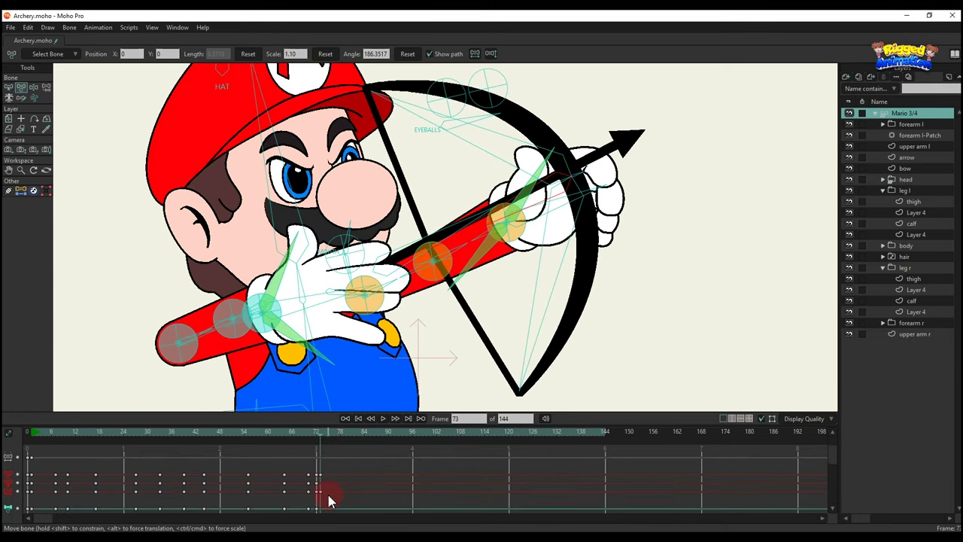
key(ctrl+c)
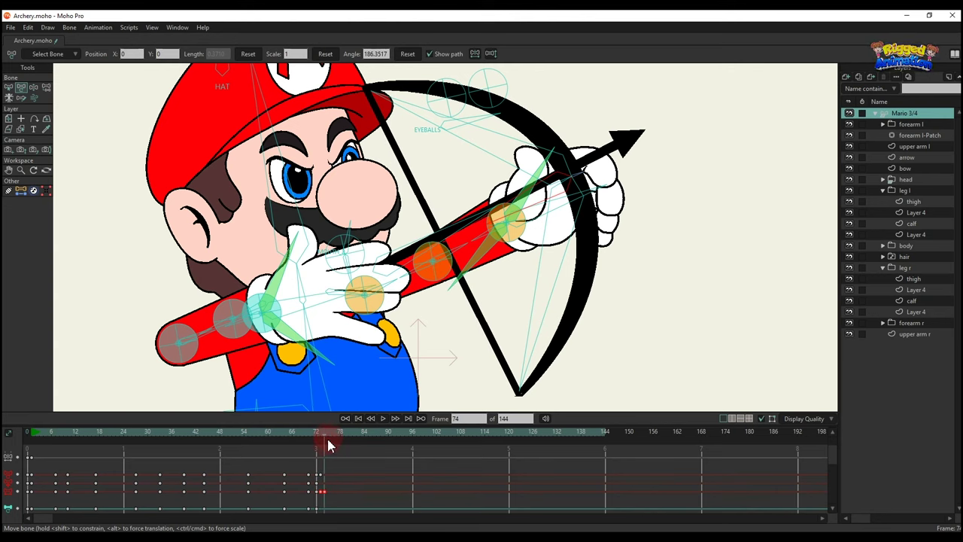
key(ctrl+c)
click(344, 455)
key(ctrl+v)
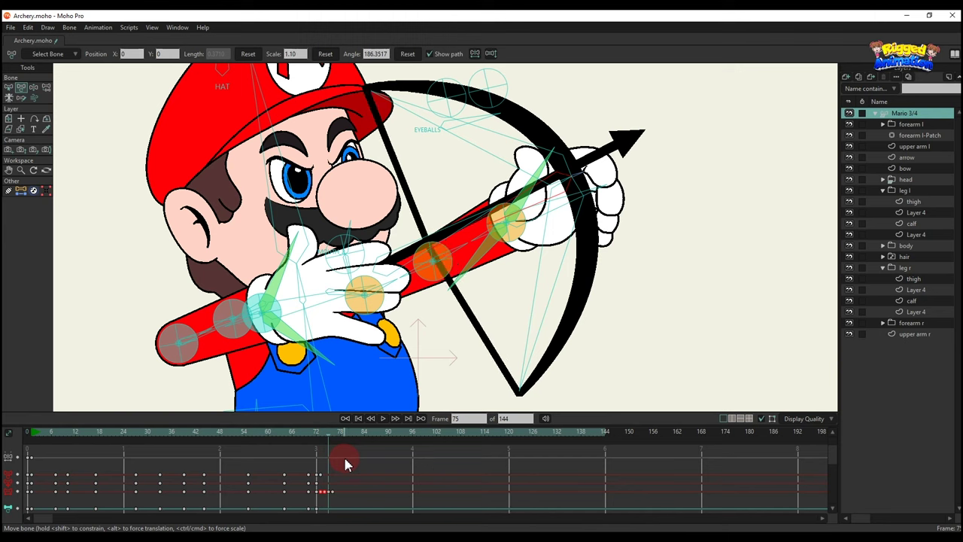
key(space)
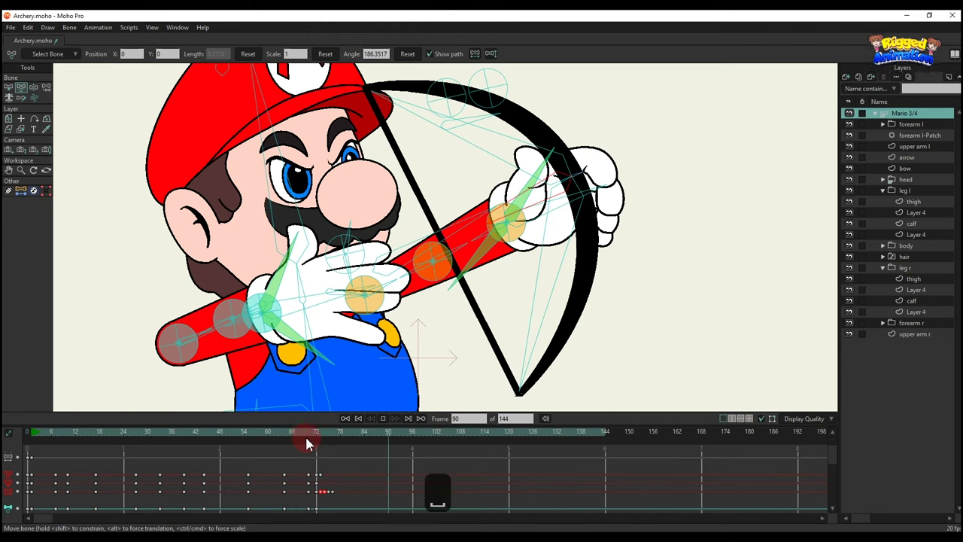
drag(315, 440, 335, 443)
Step: At frame 71, rotate the string hand's control bone to about 55.76° to open the hand, and delete its following key at frame 72
scroll(331, 447, down, 2)
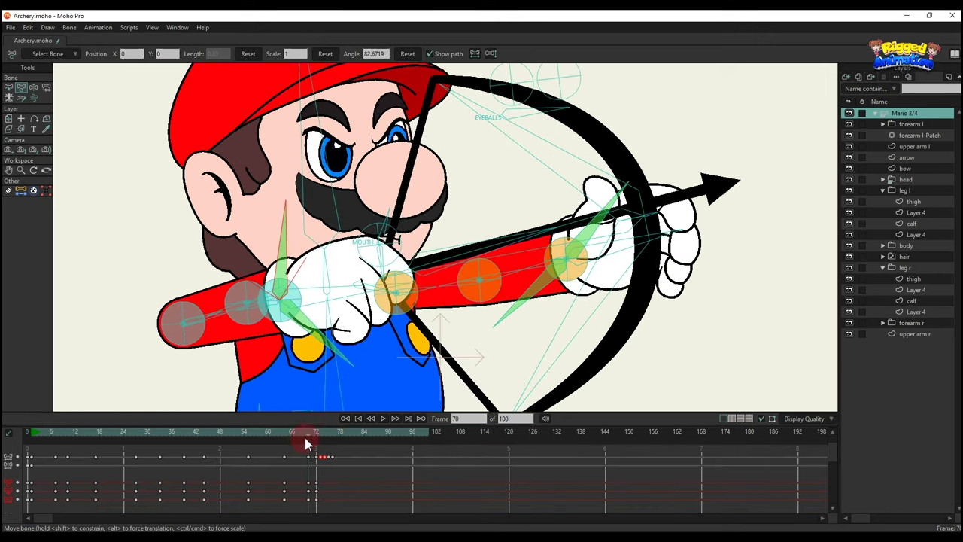
drag(306, 441, 315, 434)
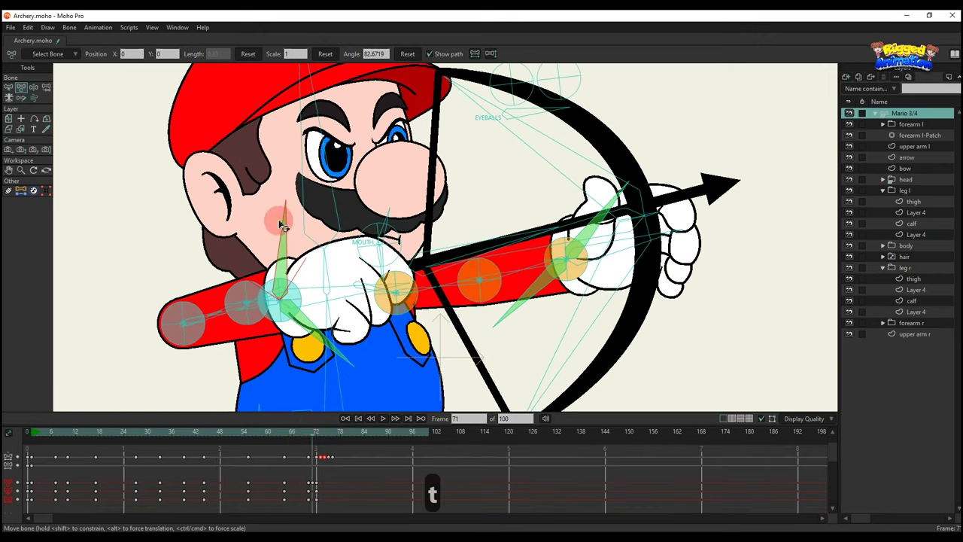
drag(280, 216, 321, 241)
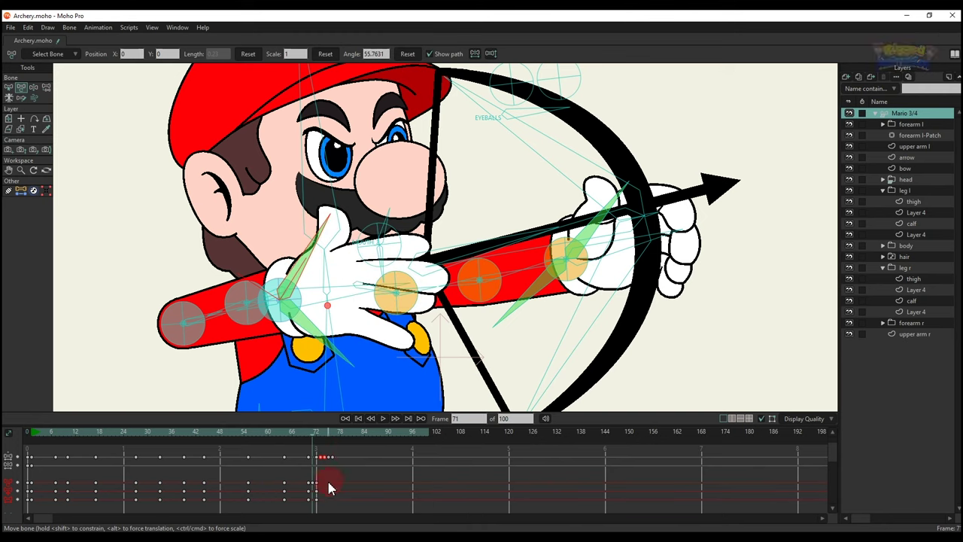
key(BackSpace)
Step: Play back the string hand opening as the bow releases
scroll(396, 277, down, 5)
click(302, 432)
key(space)
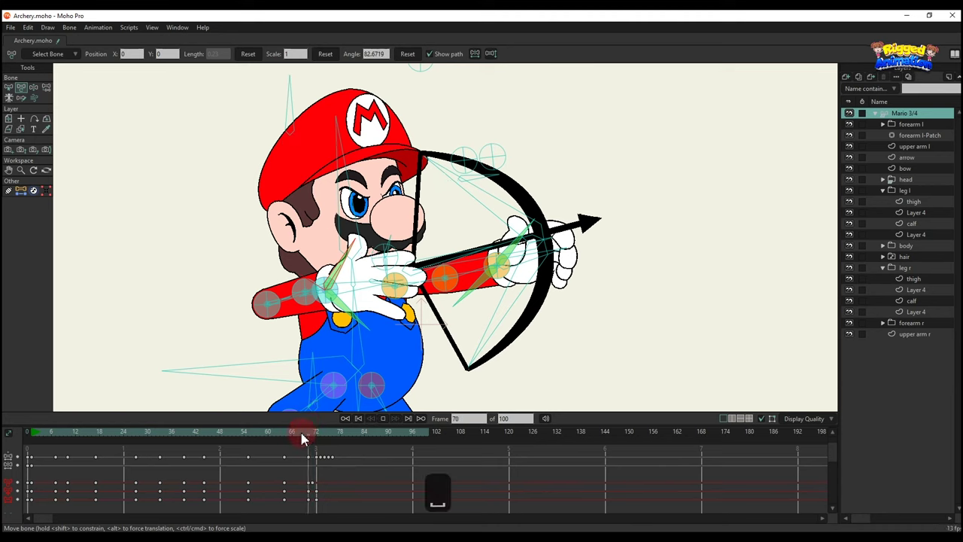
Step: Select the arrow bone at frame 71 and delete its following key at frame 72
click(315, 435)
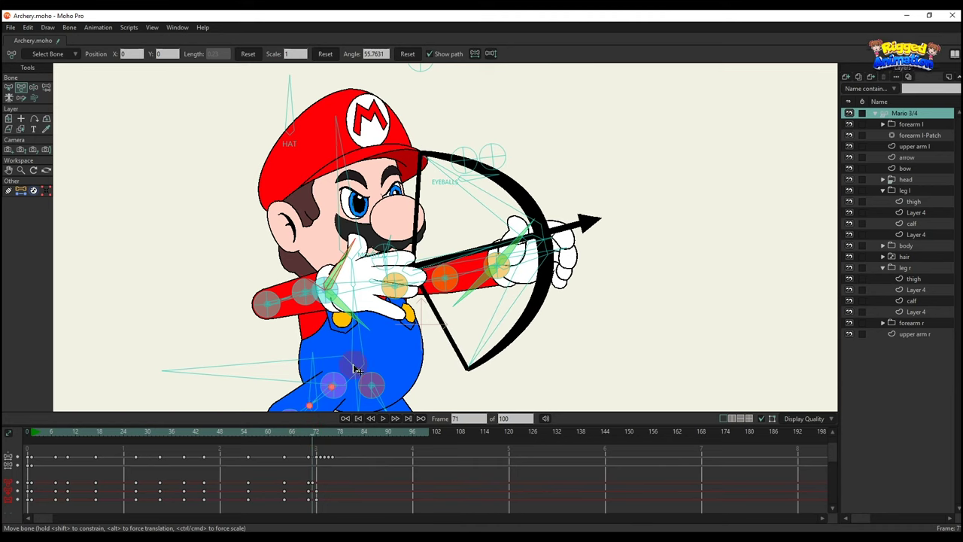
scroll(478, 250, up, 2)
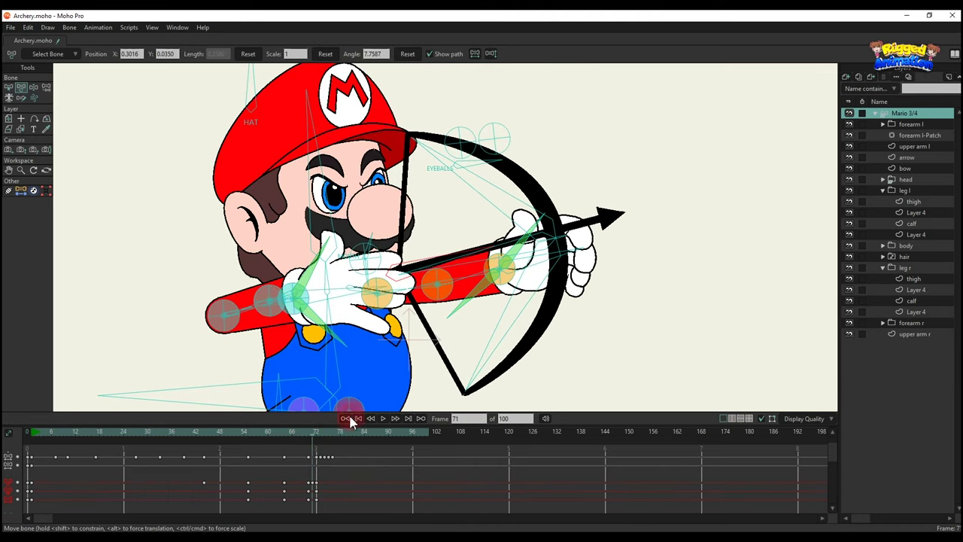
click(328, 434)
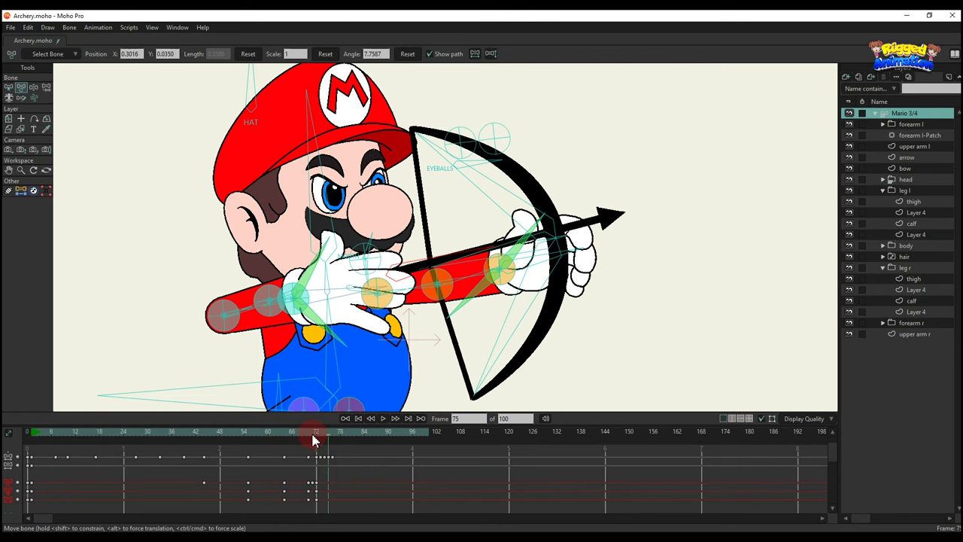
click(315, 435)
scroll(393, 279, up, 2)
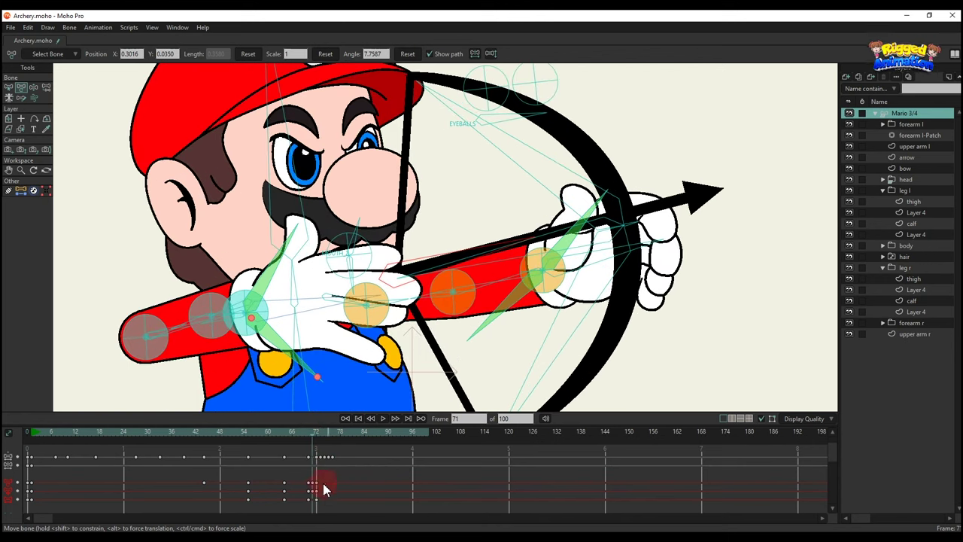
key(BackSpace)
Step: At frame 79, move the arrow bone past the camera frame to X 2.4025, Y 0.2540, and change the interpolation of its flight keys
click(344, 435)
scroll(316, 331, down, 4)
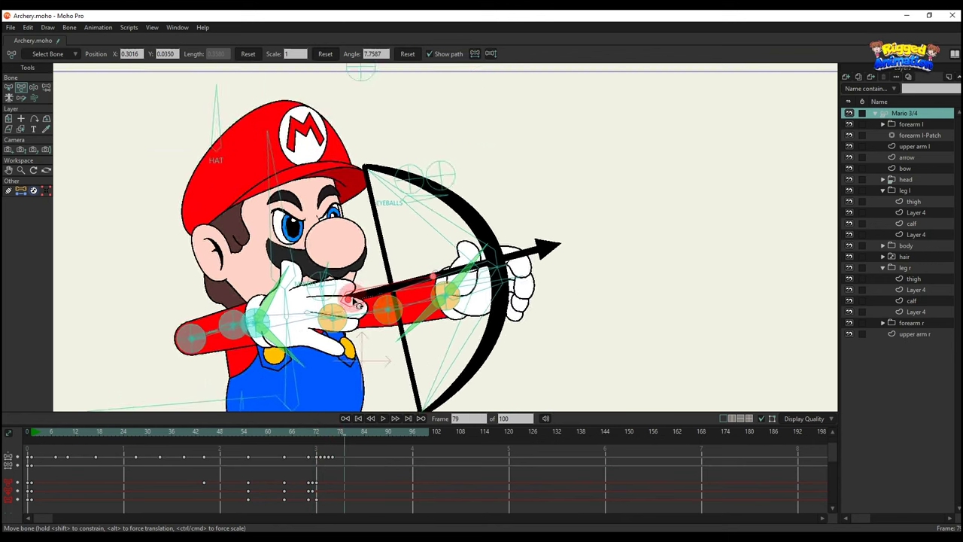
drag(343, 299, 770, 203)
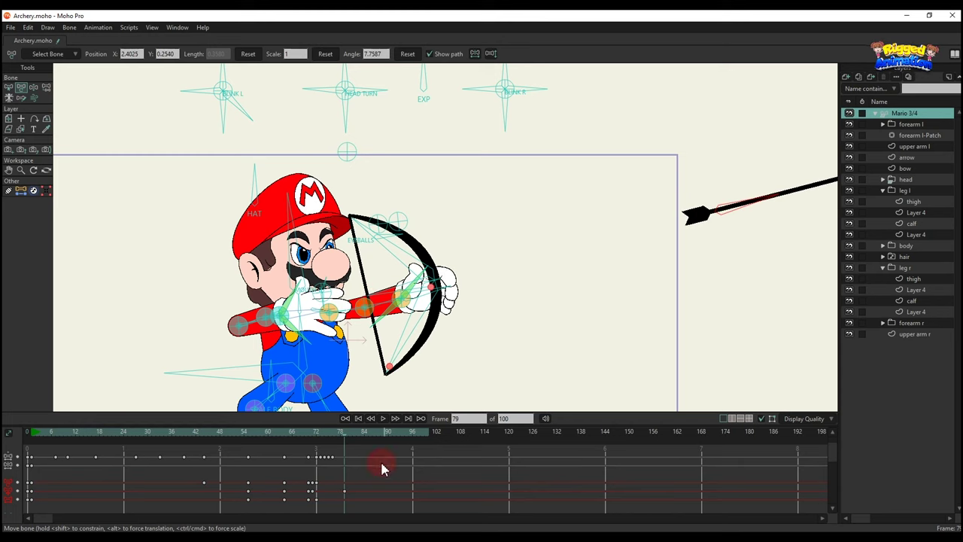
right_click(314, 455)
click(329, 383)
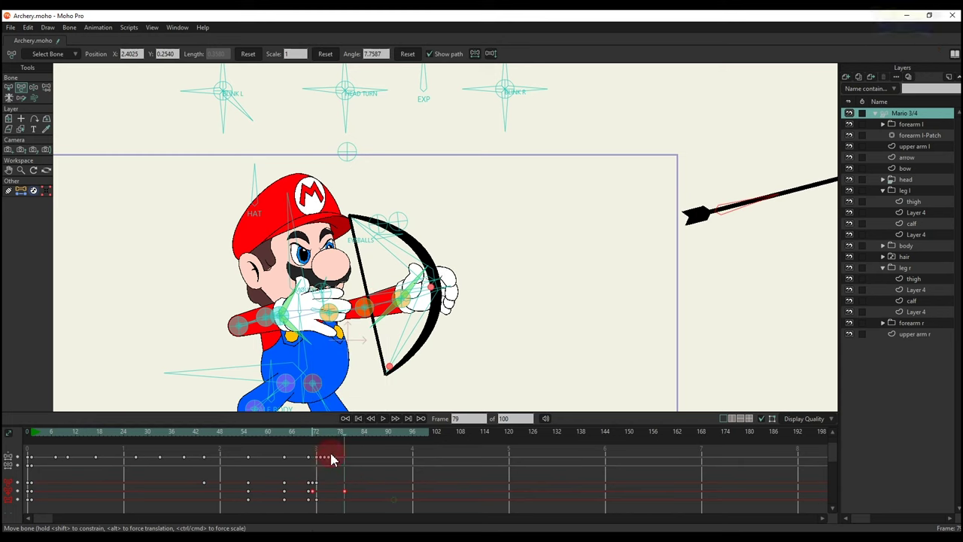
Step: Play back the arrow's flight and shift its off-screen key to frame 76
click(308, 435)
scroll(453, 345, down, 3)
key(space)
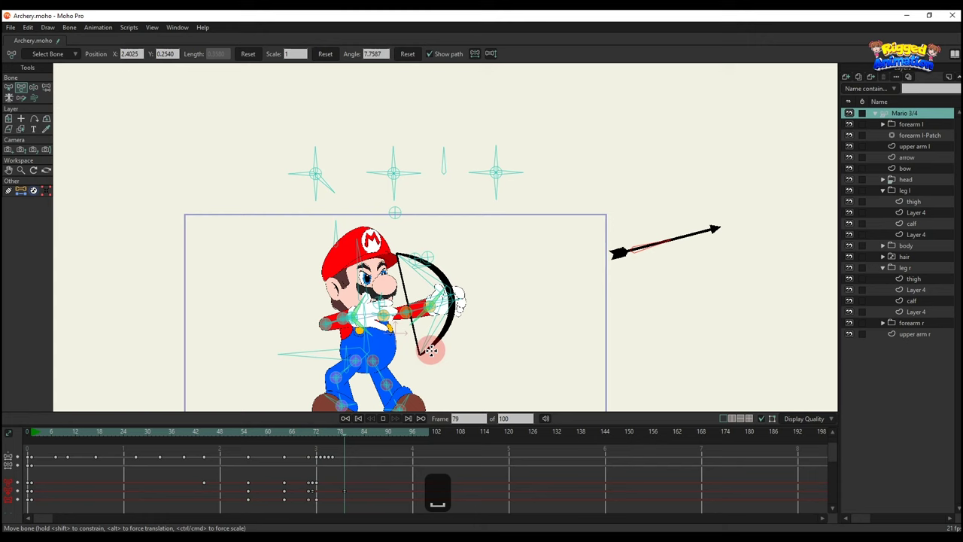
key(space)
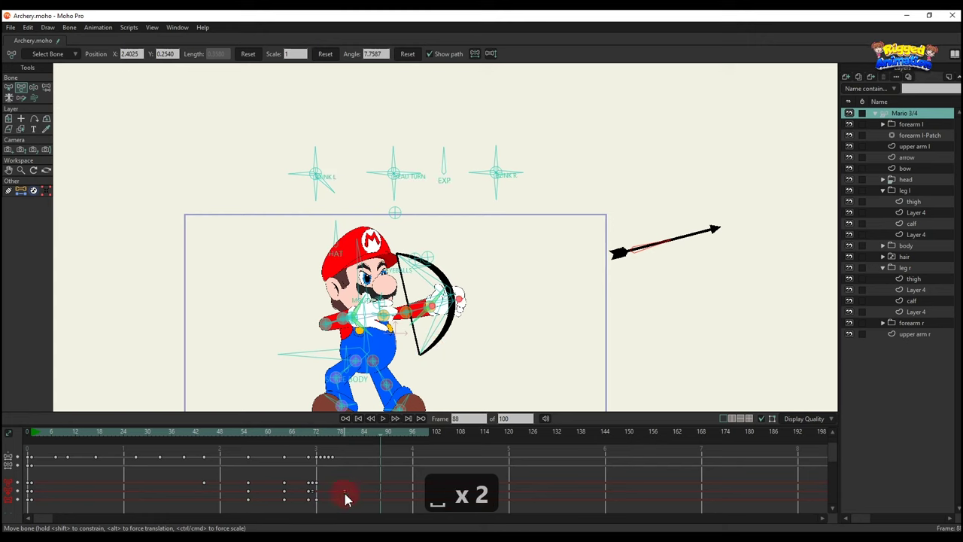
Step: Freeze the pose at frame 82, and paste copies of the frame 1 keys at frame 91 to restore the starting pose
click(356, 437)
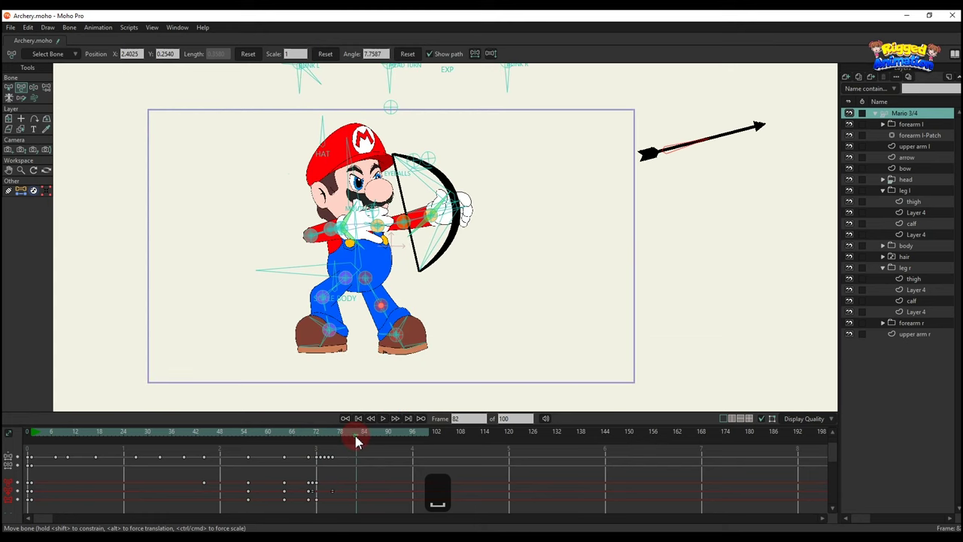
key(ctrl+f)
click(391, 434)
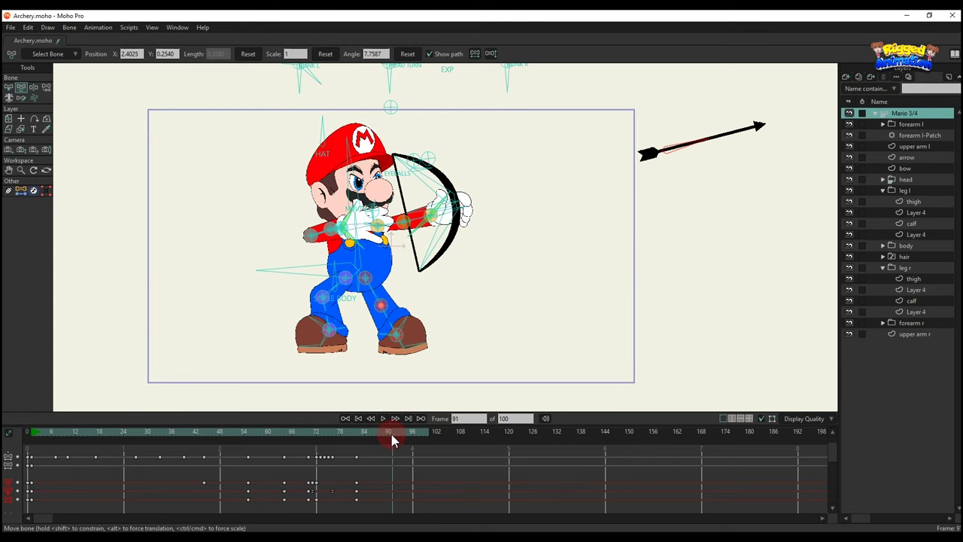
scroll(444, 279, up, 2)
key(t)
scroll(443, 279, up, 1)
scroll(376, 316, down, 1)
scroll(38, 480, down, 2)
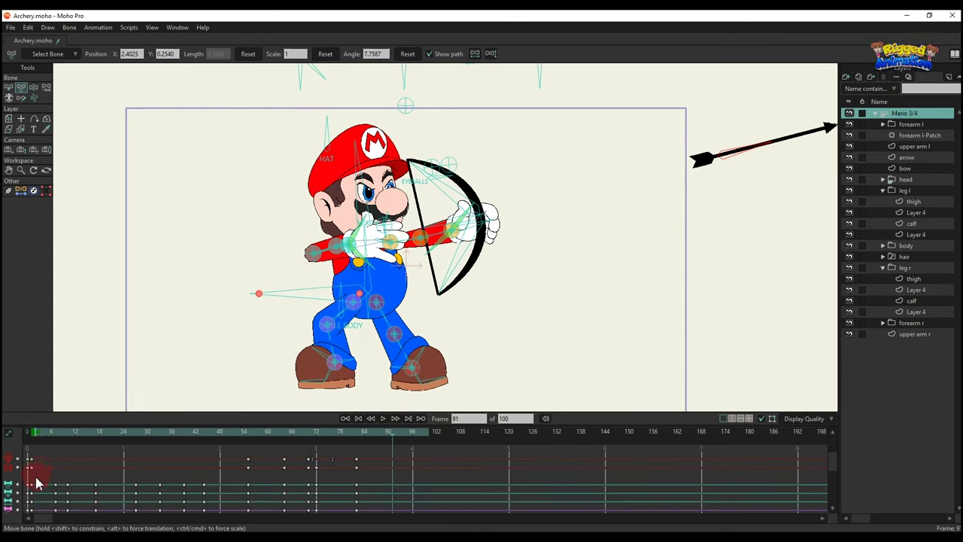
click(60, 475)
key(ctrl+c)
key(ctrl+v)
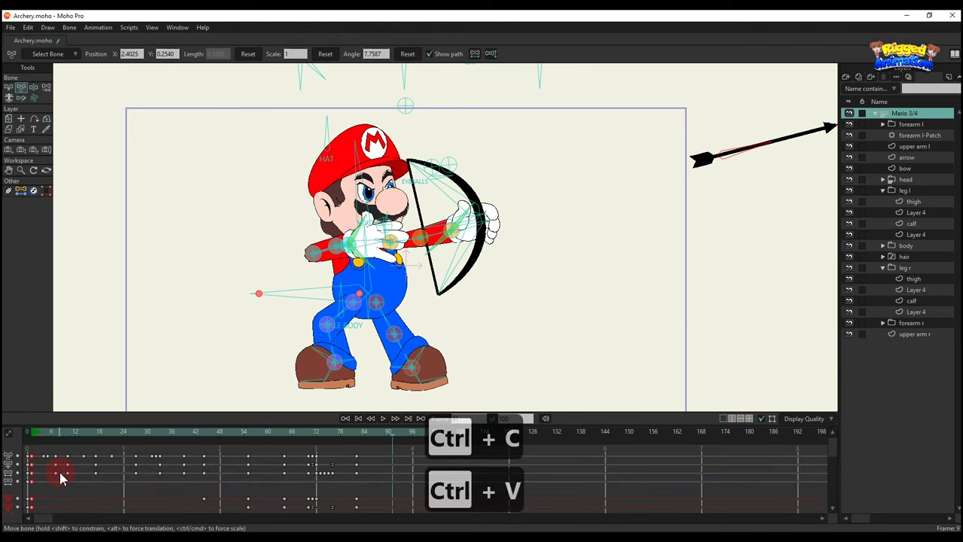
Step: At frame 82, make the arrow layer invisible
scroll(346, 305, up, 1)
drag(397, 290, 420, 319)
click(347, 447)
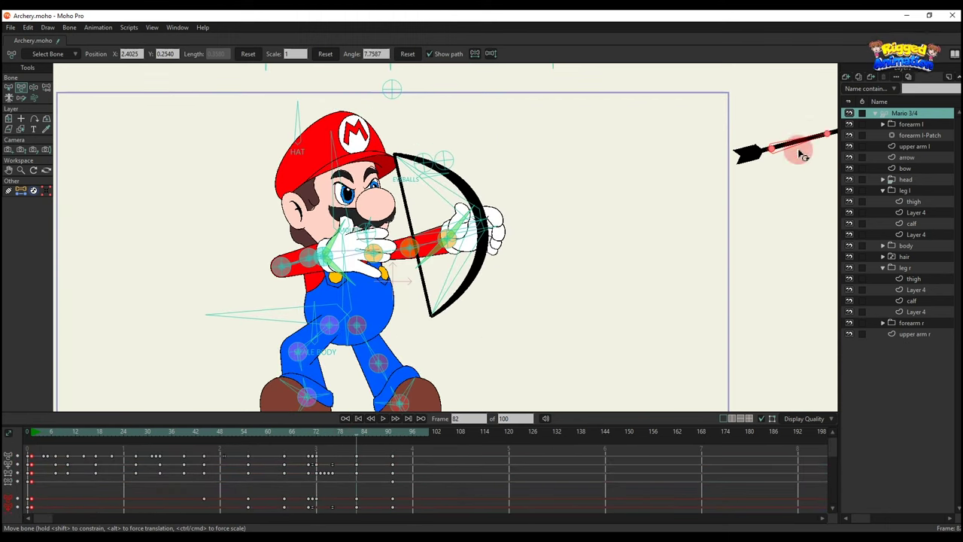
click(877, 158)
double_click(879, 158)
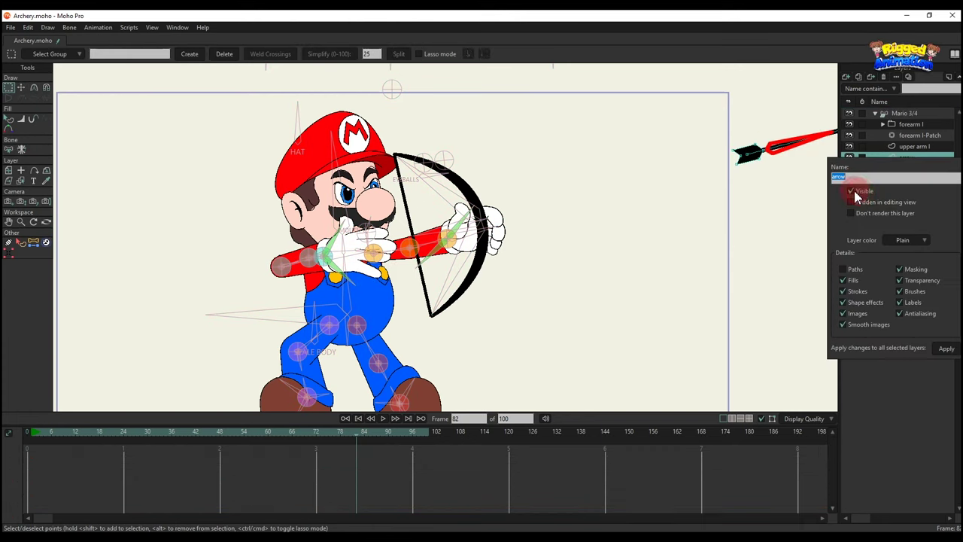
Step: At frame 71, enable motion blur on the arrow layer with sub-frame motion blur off and a frame count of 5
click(900, 167)
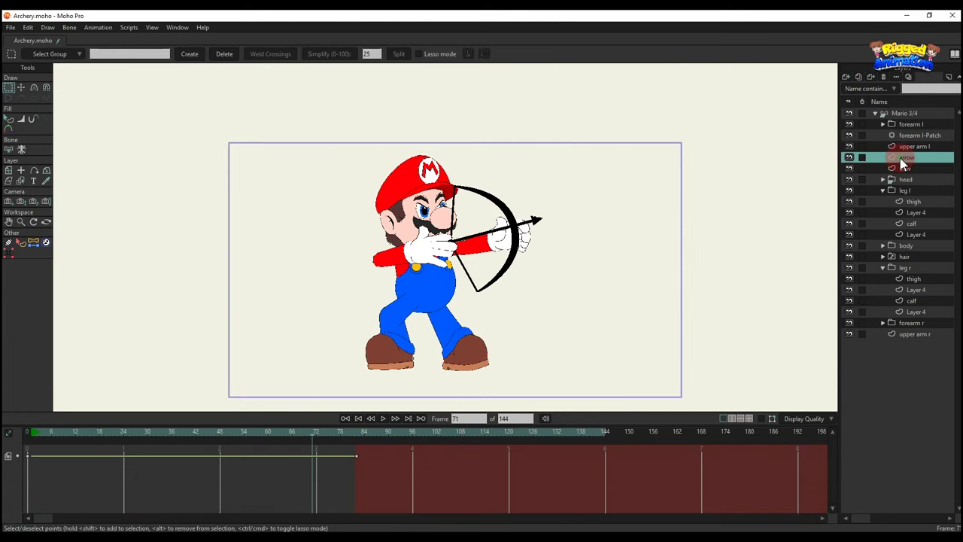
double_click(902, 160)
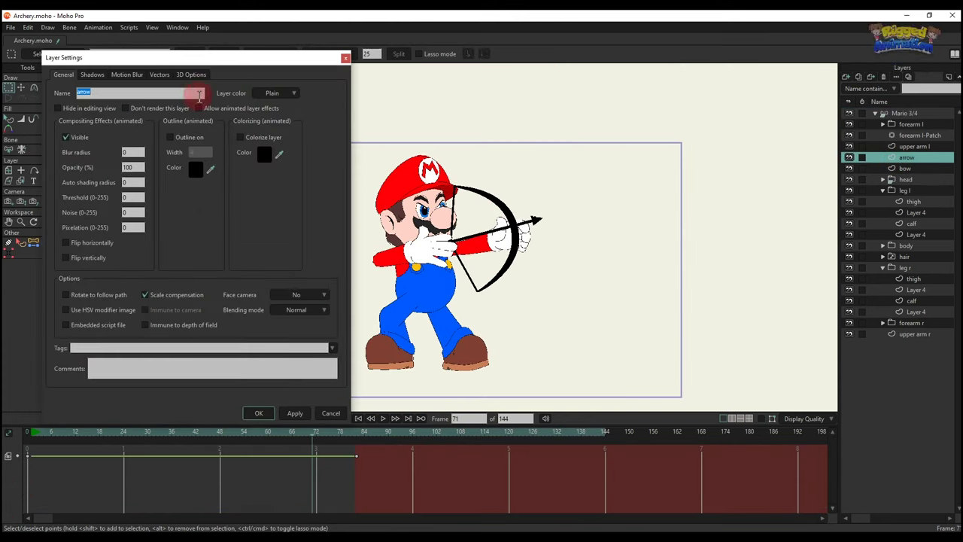
click(128, 75)
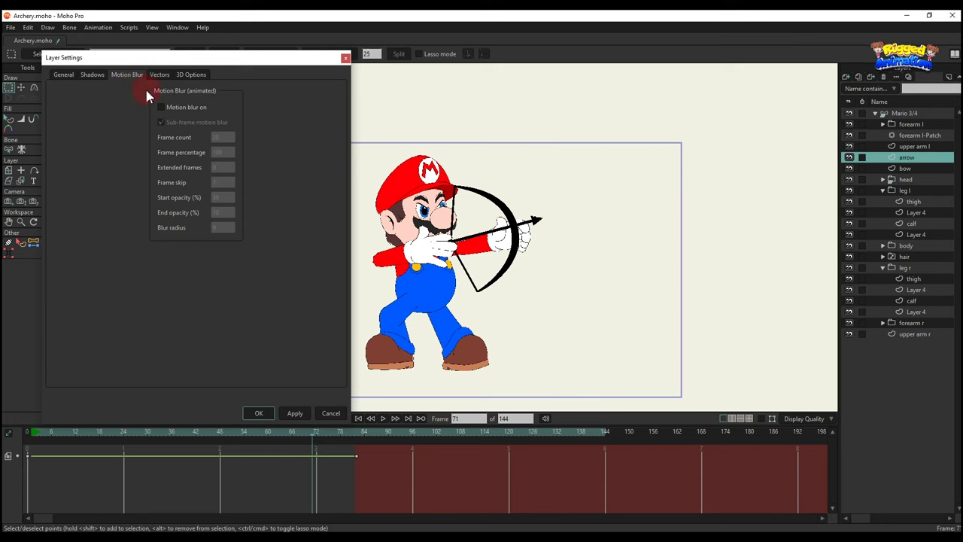
click(162, 123)
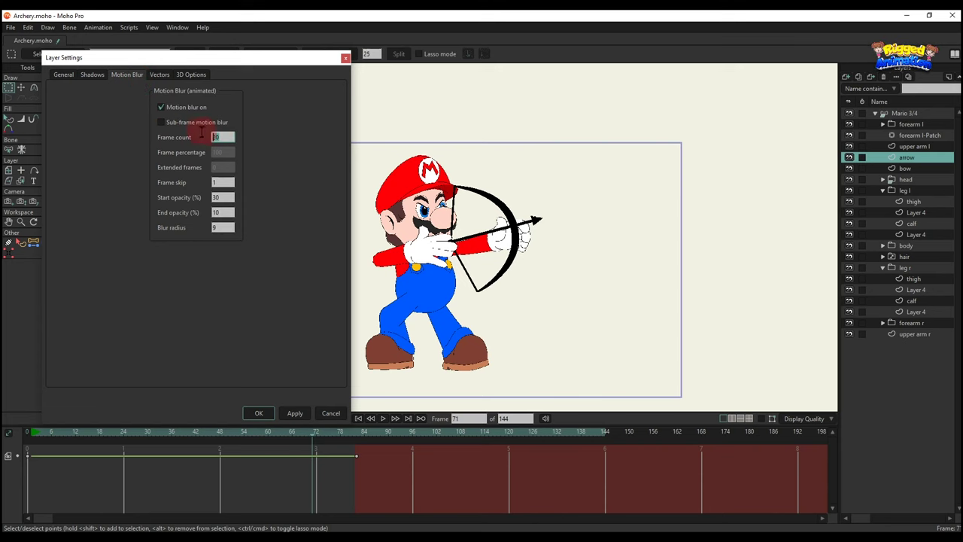
text(5)
click(225, 184)
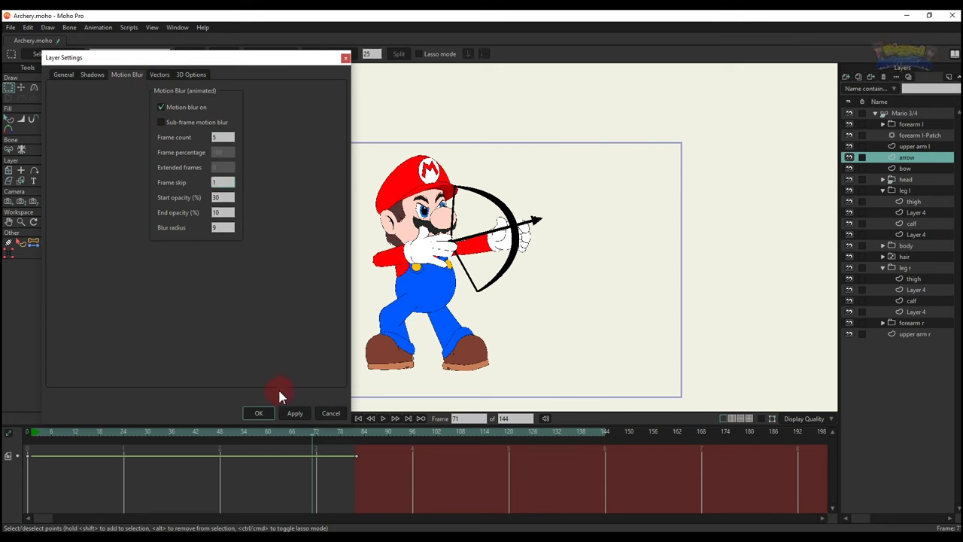
click(261, 413)
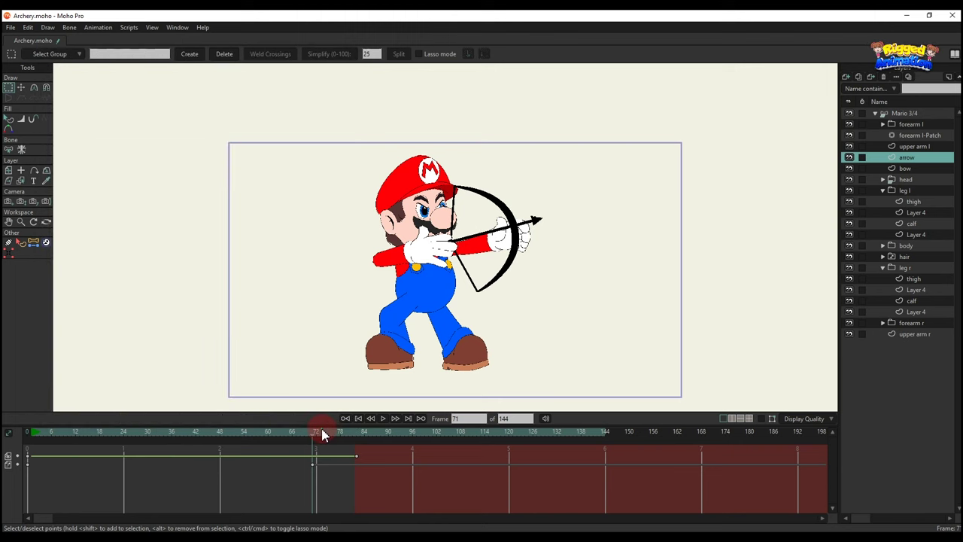
Step: Render a preview of a frame just after the release to check the arrow's motion blur
click(322, 435)
key(ctrl+r)
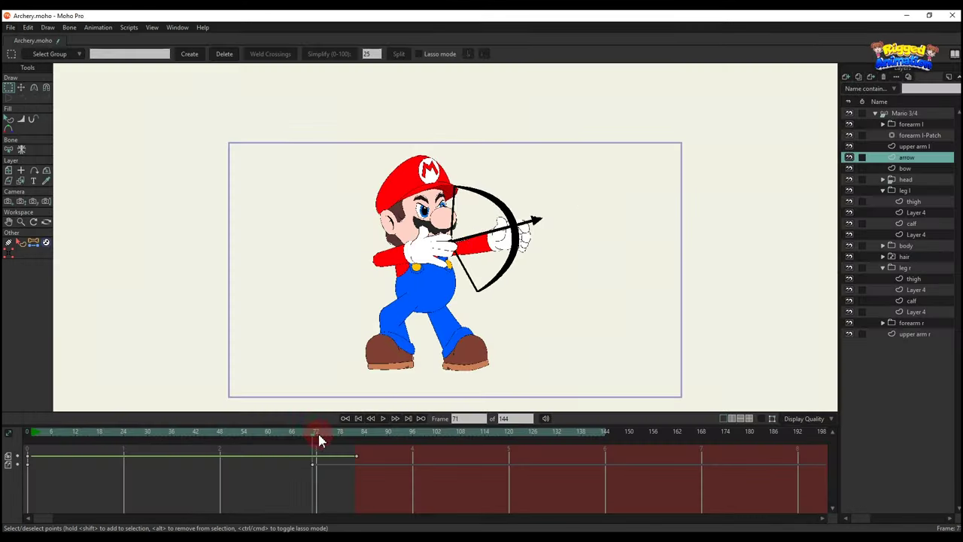
click(318, 432)
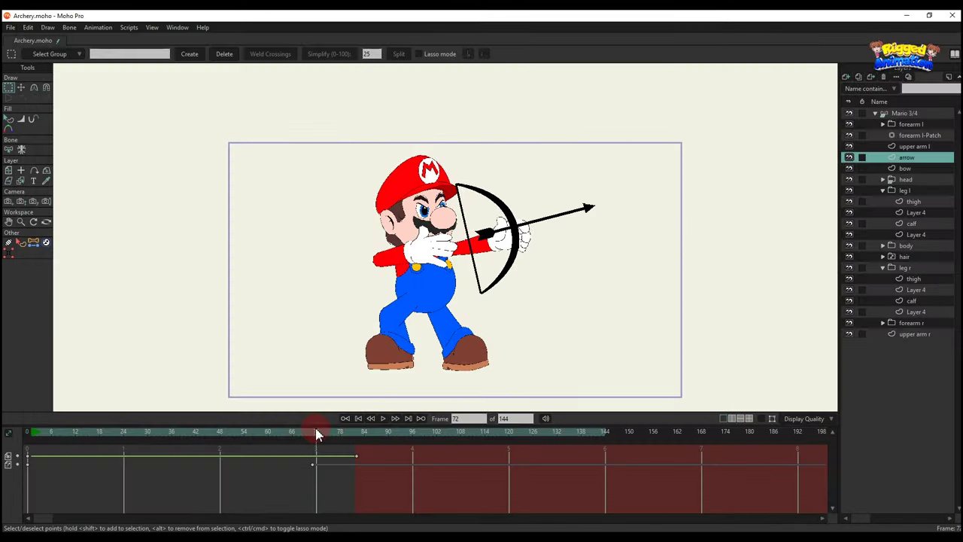
Step: At frame 71, set the arrow layer's motion blur to frame count 10, start opacity 20%, end opacity 5% and blur radius 15
click(314, 433)
double_click(894, 158)
click(126, 75)
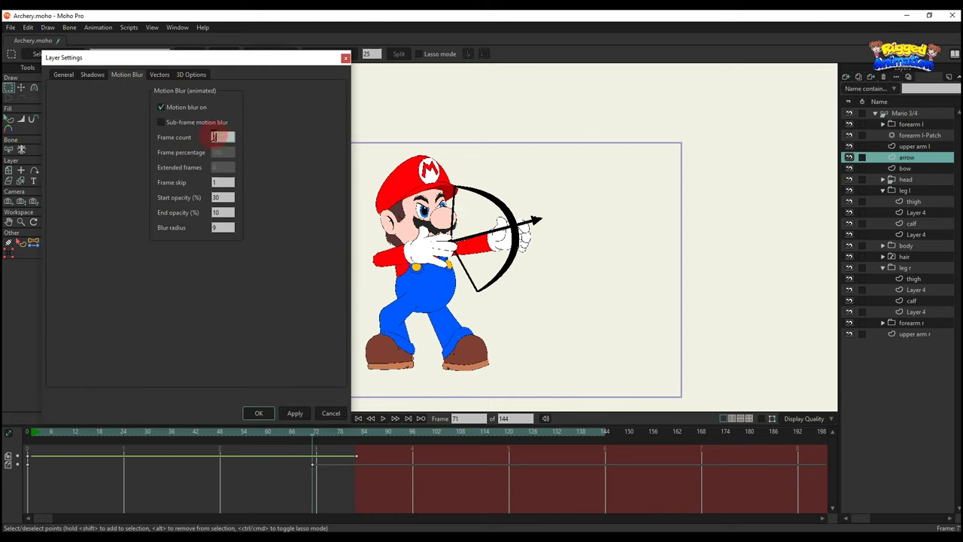
text(10)
click(219, 198)
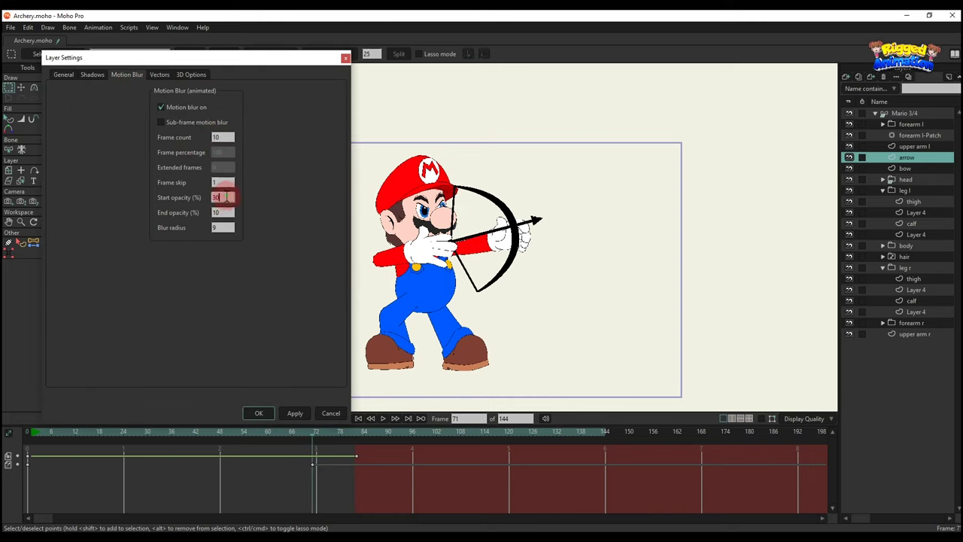
text(20)
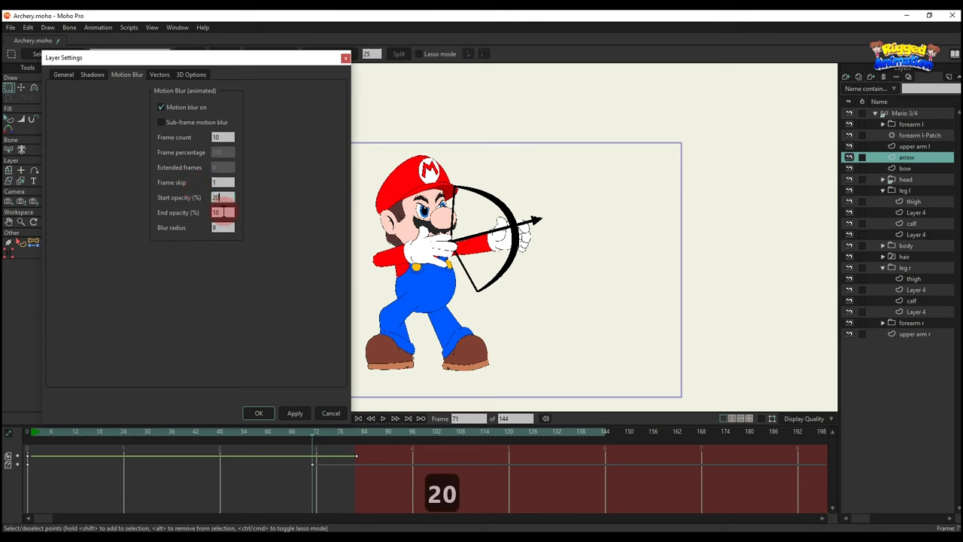
click(226, 213)
text(5)
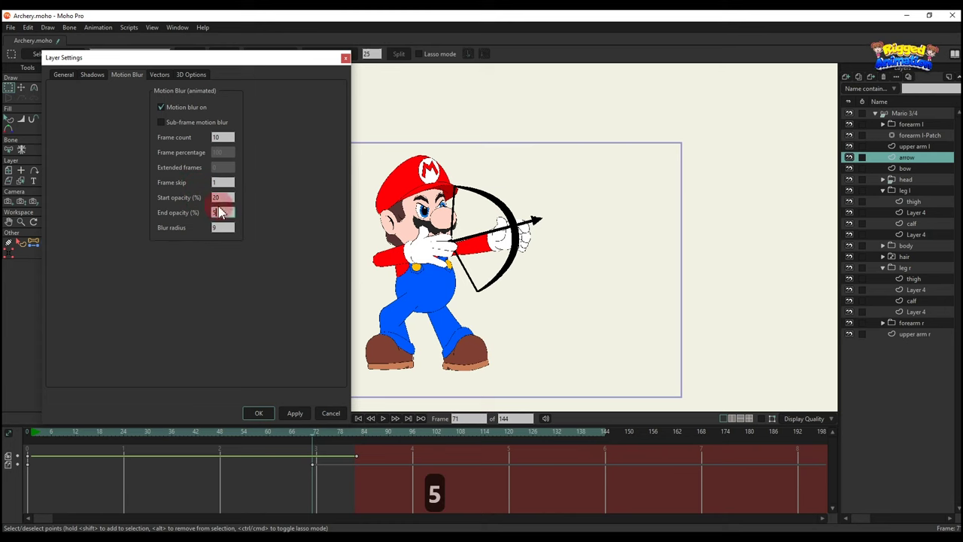
drag(230, 227, 204, 224)
text(5)
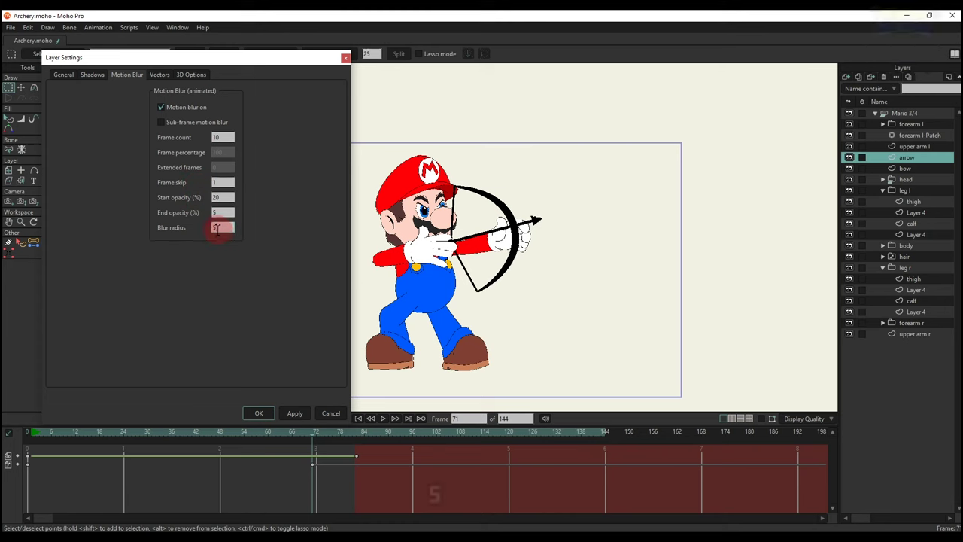
text(15)
click(258, 413)
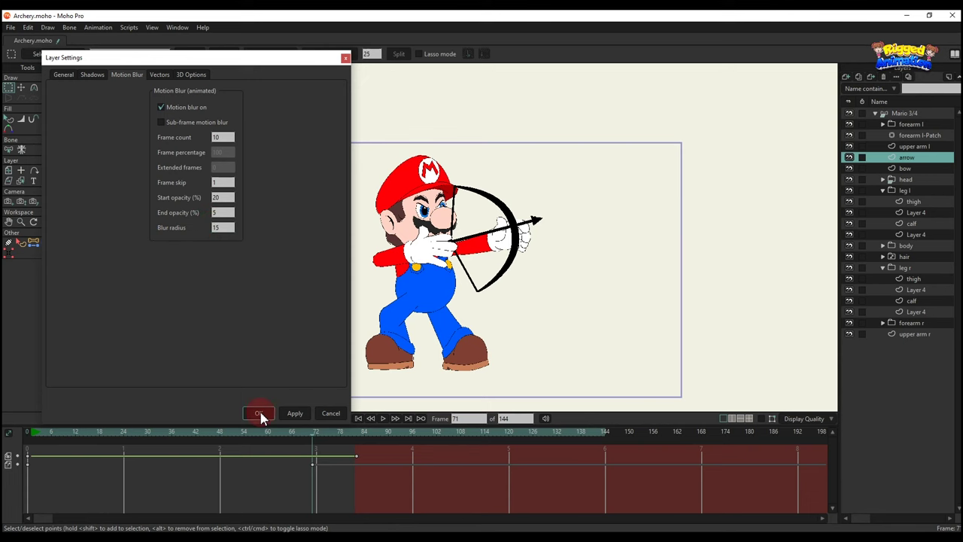
Step: Render a preview of frame 75 and close the render window
click(328, 433)
key(ctrl+r)
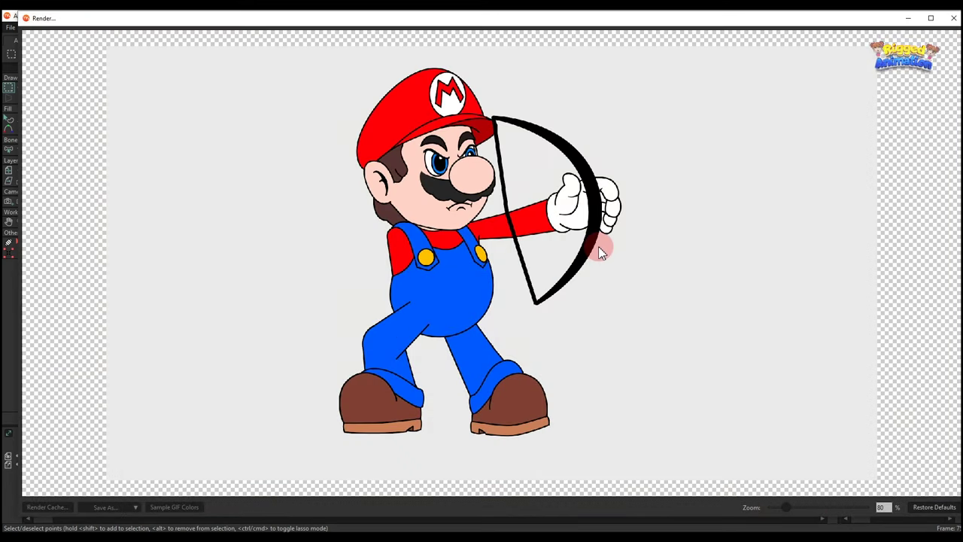
click(954, 18)
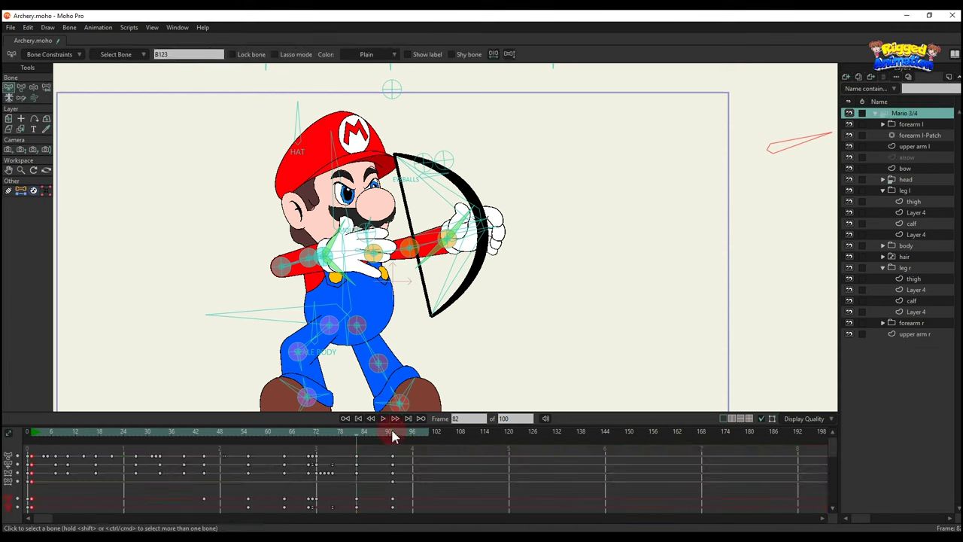
Step: At frame 91, raise the bowstring hand up to the side of Mario's head
click(393, 434)
key(t)
scroll(380, 261, up, 2)
key(t)
drag(414, 282, 399, 151)
scroll(359, 239, up, 2)
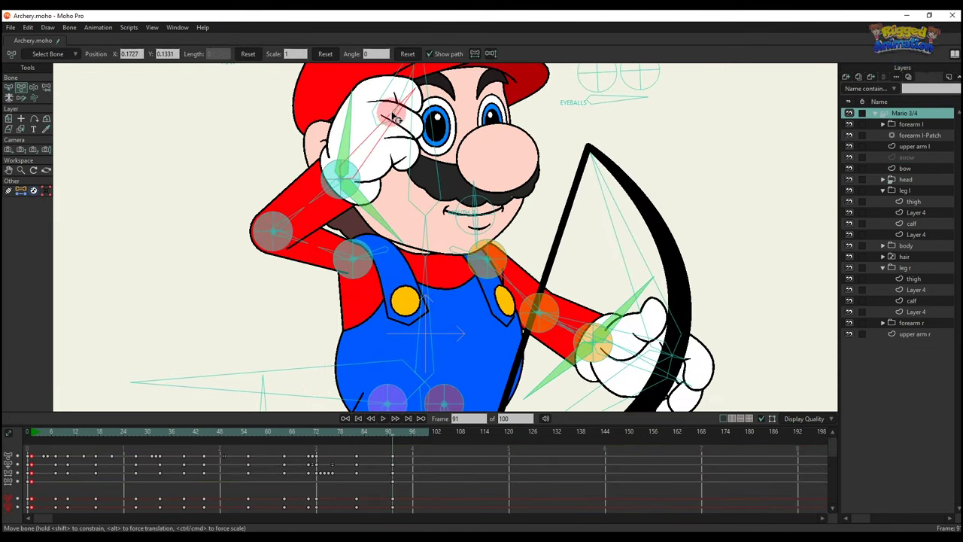
scroll(412, 169, down, 2)
scroll(407, 167, up, 3)
scroll(422, 177, down, 4)
scroll(487, 213, up, 2)
scroll(512, 239, down, 2)
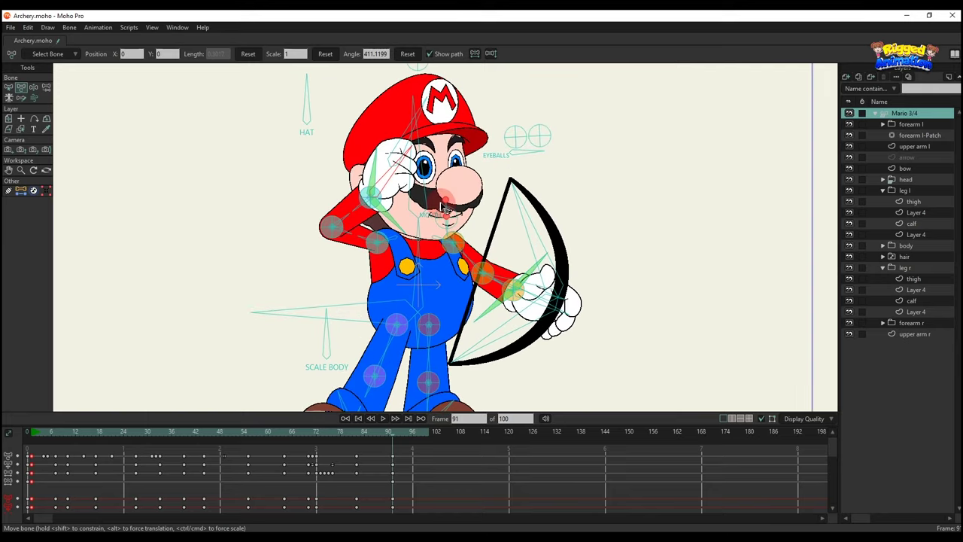
Step: At frame 91, change the raised hand to a flat open-palm shape angled over the brow
scroll(444, 208, up, 2)
click(395, 162)
scroll(391, 160, up, 1)
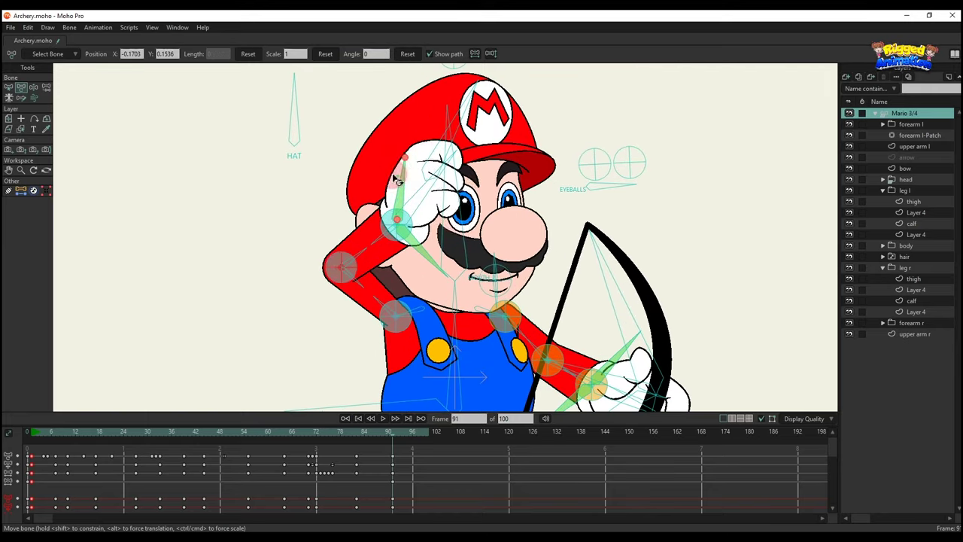
scroll(433, 183, down, 2)
click(453, 176)
scroll(448, 220, up, 1)
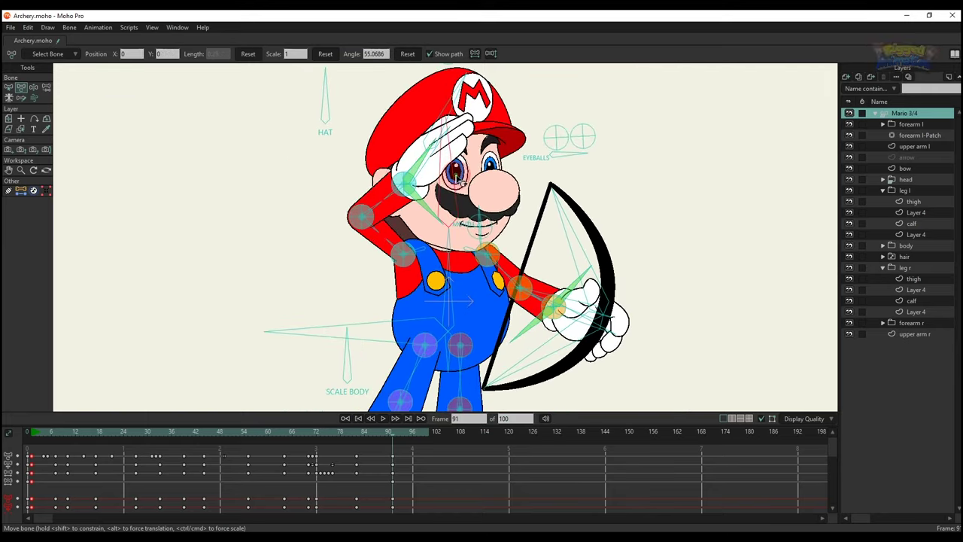
Step: At frame 91, adjust the torso and head bones so the body leans into the lookout pose
drag(449, 223, 444, 218)
click(439, 275)
drag(439, 276, 427, 209)
drag(430, 240, 440, 241)
drag(470, 122, 465, 123)
scroll(465, 128, down, 2)
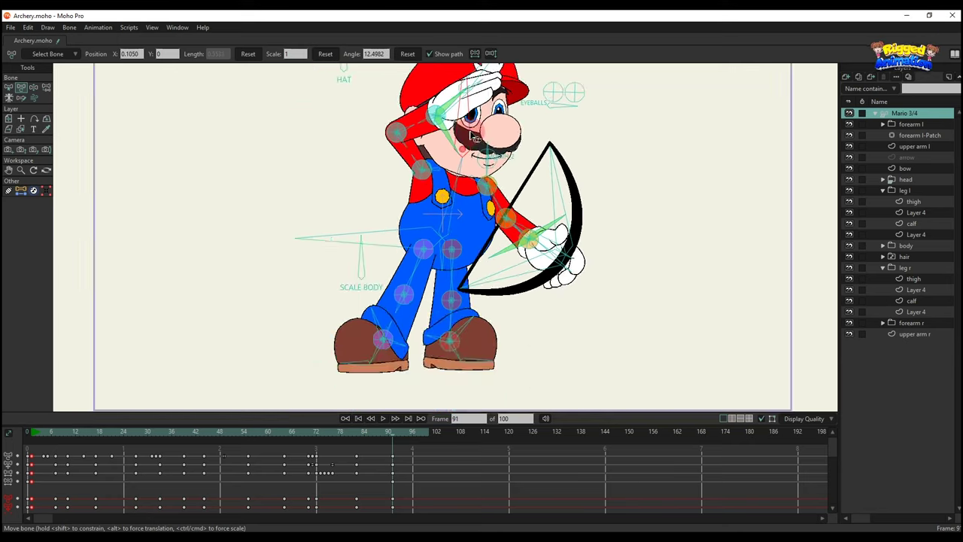
Step: Refine the raised arm and hand at frame 91 so the palm shades the eyes beneath the hat brim
scroll(460, 98, up, 4)
drag(423, 150, 397, 155)
drag(450, 130, 453, 137)
scroll(456, 136, down, 2)
scroll(481, 160, up, 3)
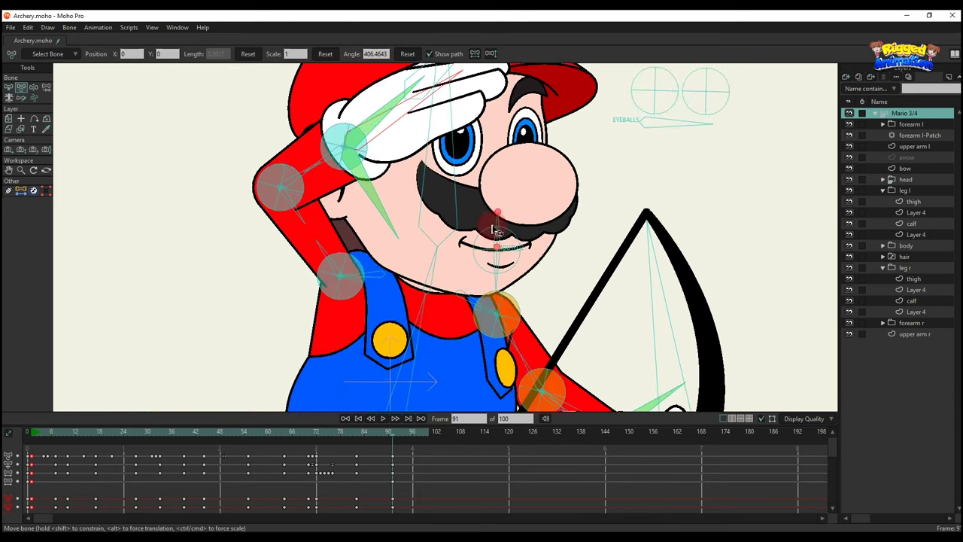
Step: At frame 90, rotate the mouth bone to about -52° to form a small round open mouth
click(483, 245)
click(374, 436)
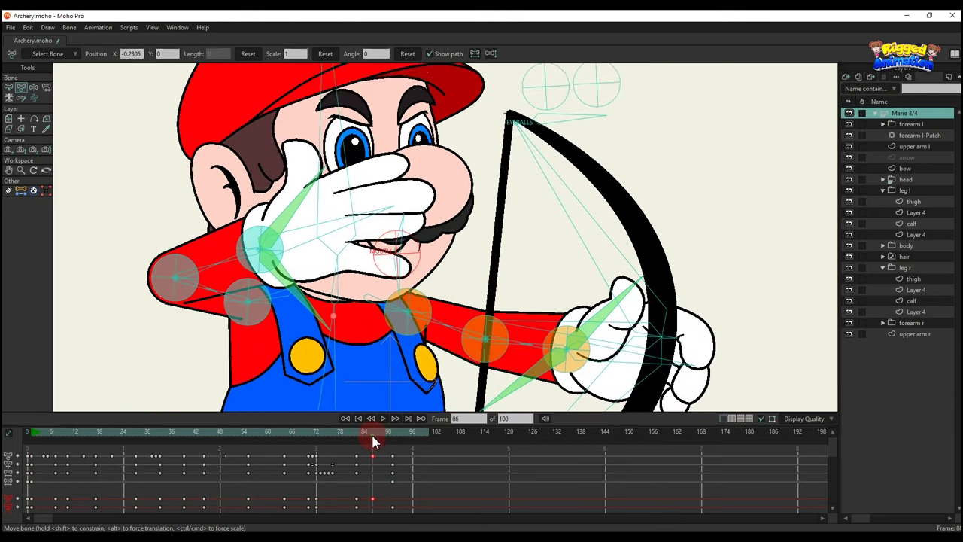
scroll(358, 279, up, 2)
click(389, 435)
mouse_move(563, 192)
mouse_down()
mouse_move(582, 192)
mouse_move(555, 184)
mouse_up()
scroll(587, 188, up, 2)
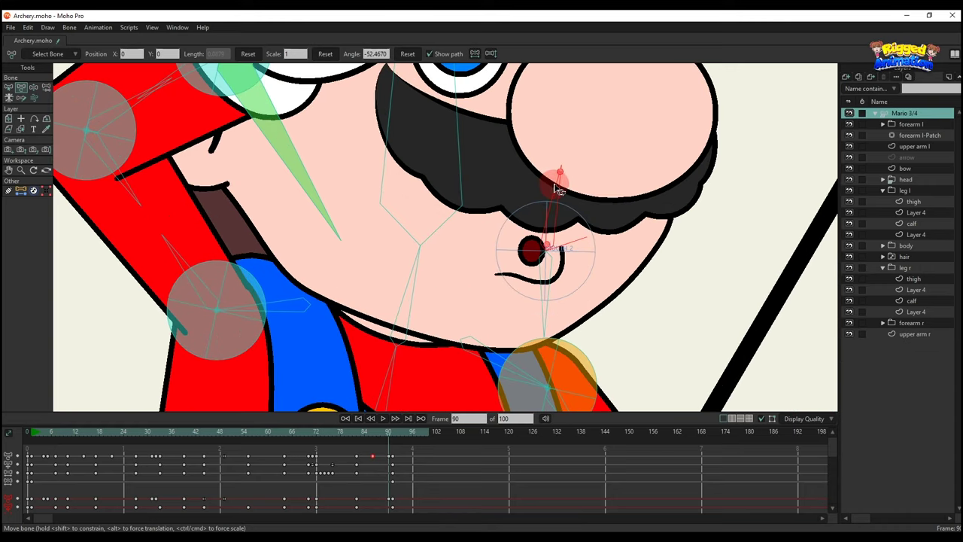
scroll(555, 188, down, 4)
Step: Retime the mouth shape change to about frame 86, removing the surplus key, and change the interpolation of the mouth key at frame 82
drag(389, 501, 376, 502)
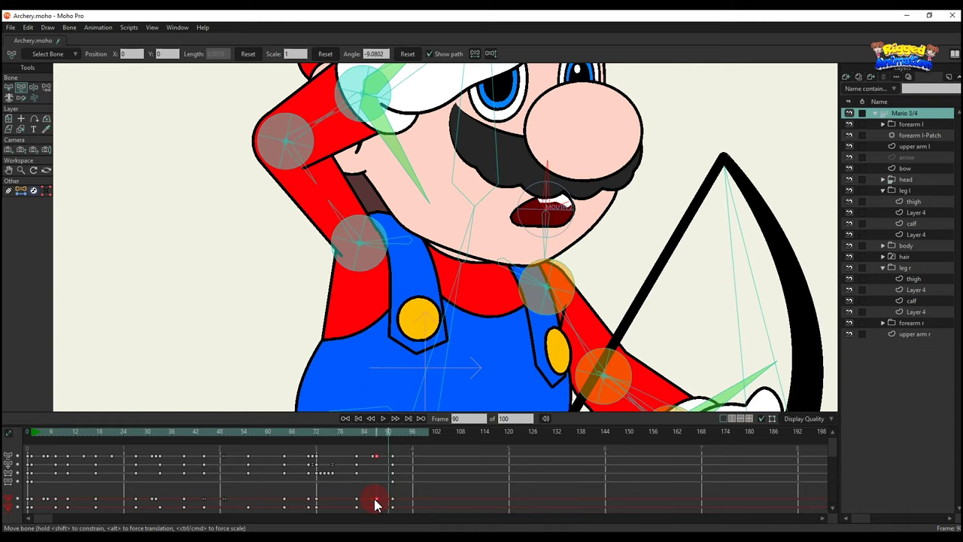
key(BackSpace)
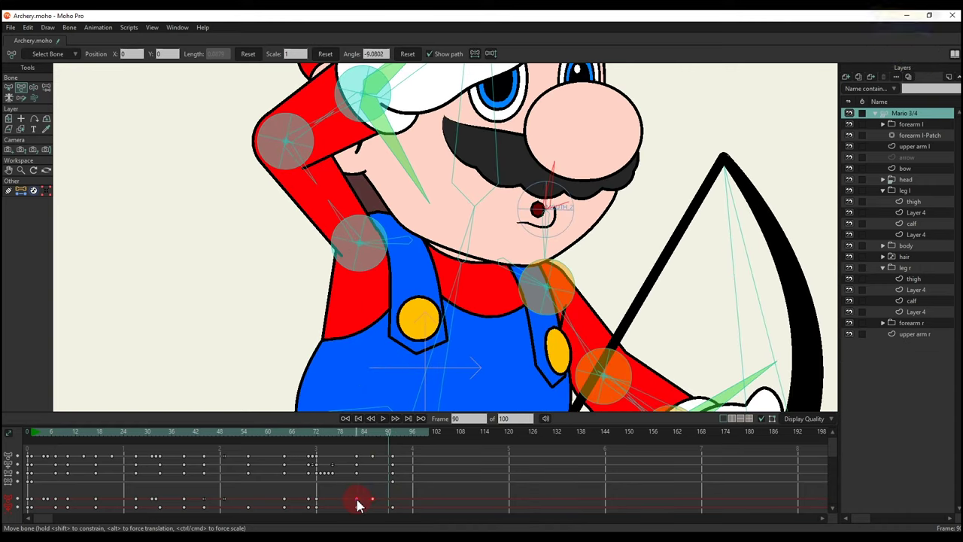
right_click(356, 500)
click(449, 477)
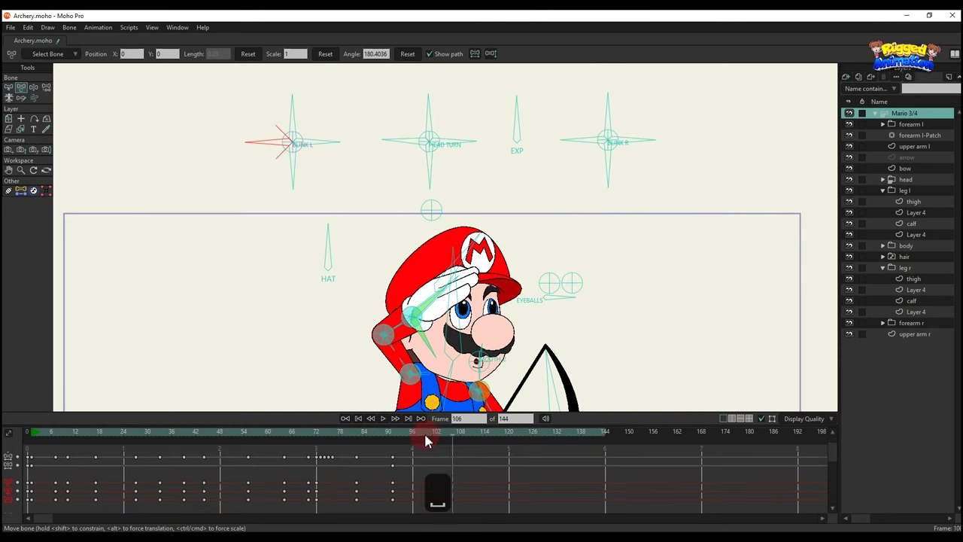
Step: Freeze the pose at frame 99 and key a blink on the BLINK L bone, eyes open at frame 102 and closed at frame 104
key(ctrl+f)
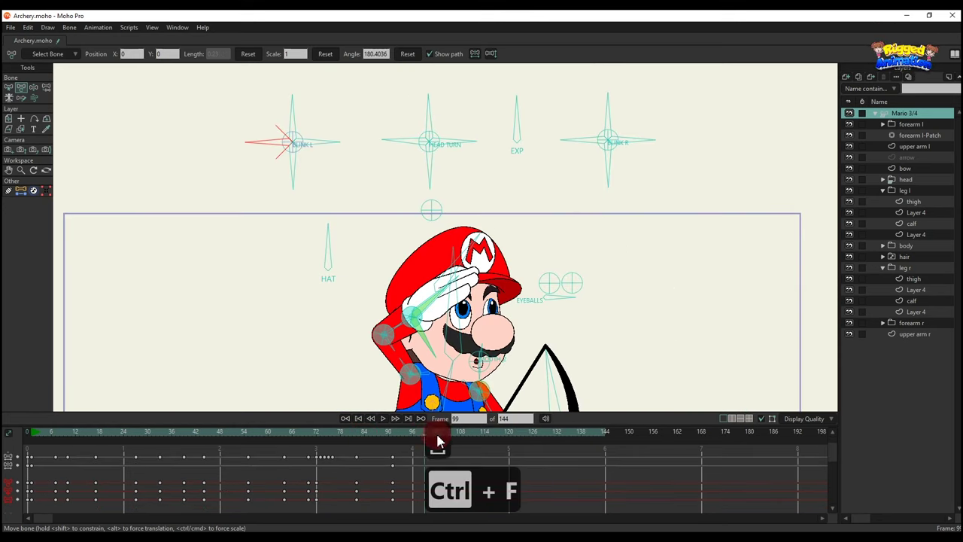
click(446, 435)
key(t)
drag(293, 157, 258, 171)
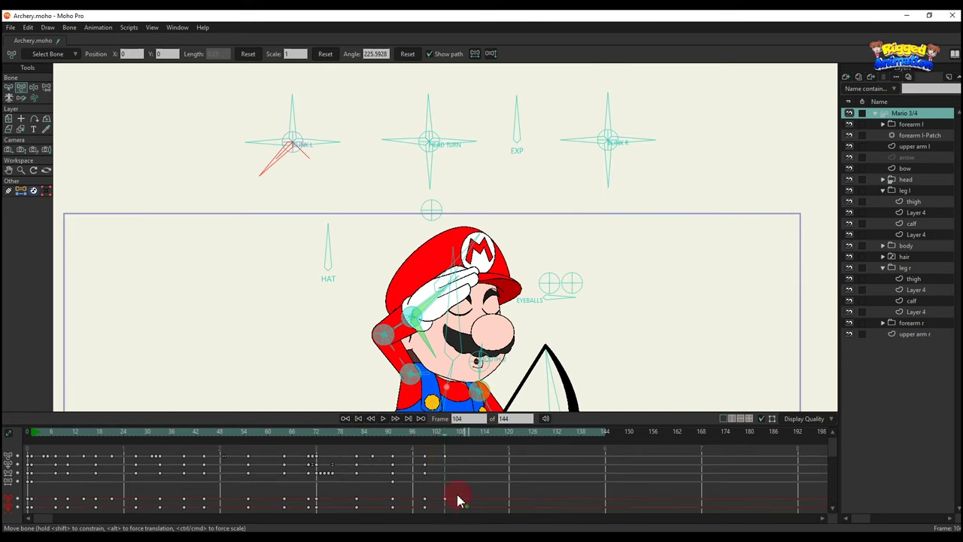
key(ctrl+v)
click(457, 435)
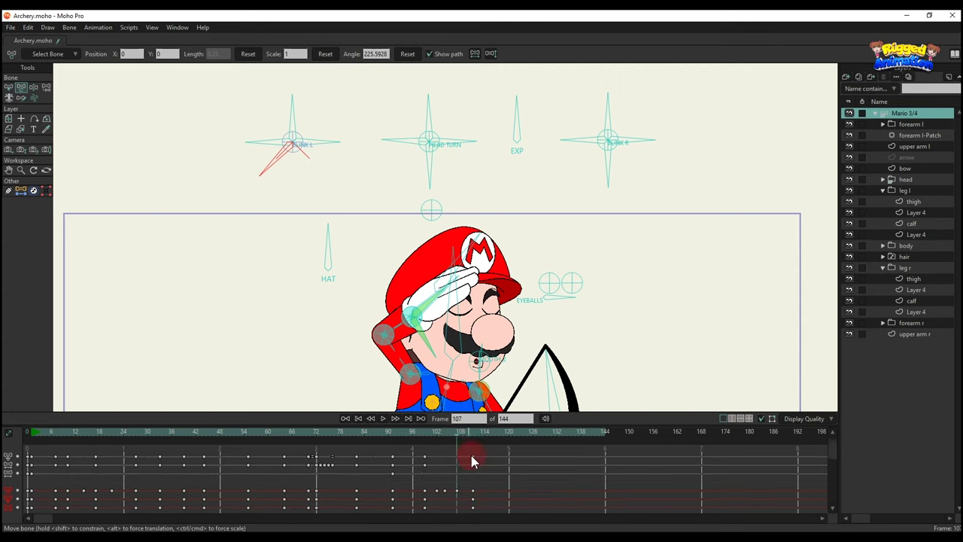
scroll(487, 487, down, 5)
scroll(487, 488, up, 1)
drag(486, 476, 457, 436)
key(BackSpace)
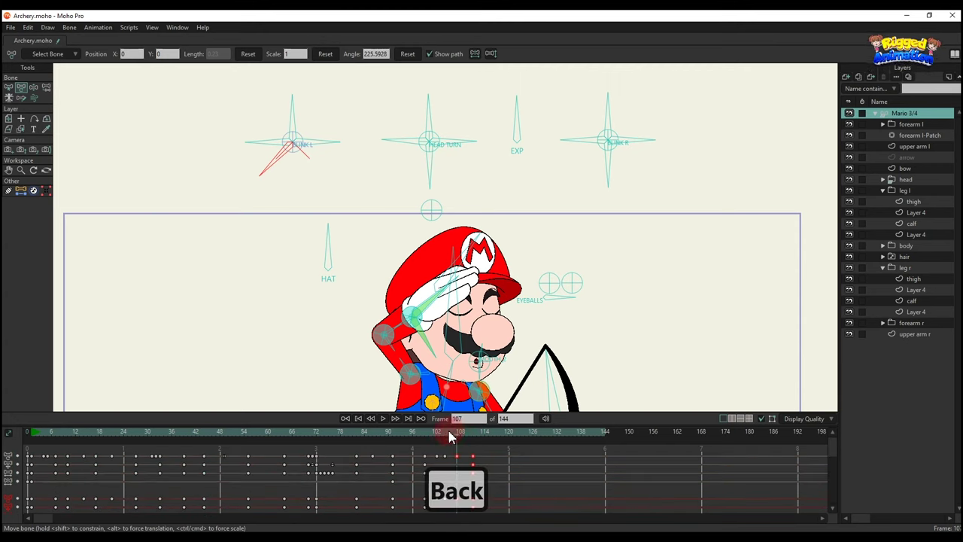
Step: Reopen the eyes at frame 107 by resetting the blink bone's angle, and copy the blink keys from frames 102–107 to frame 110
click(439, 437)
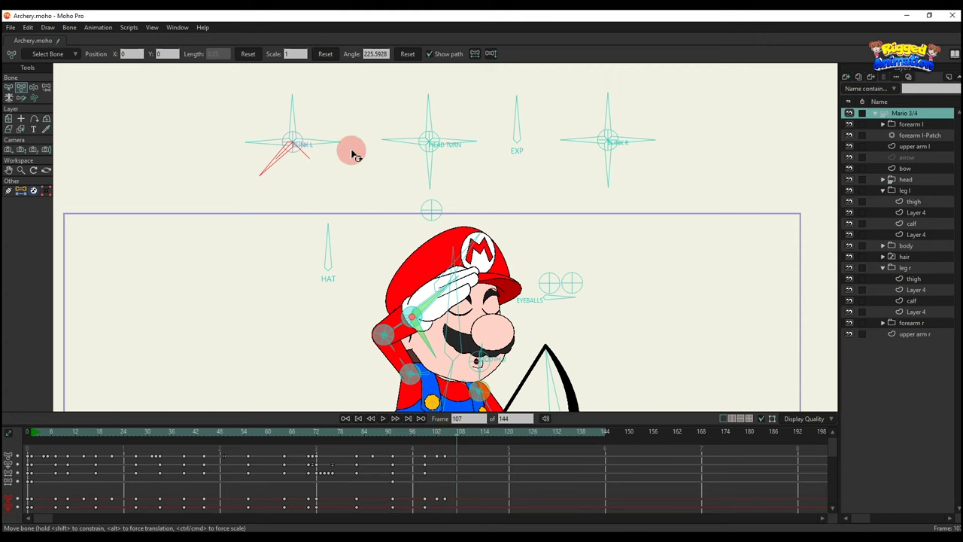
click(408, 55)
scroll(481, 487, down, 5)
drag(480, 487, 432, 401)
key(ctrl+c)
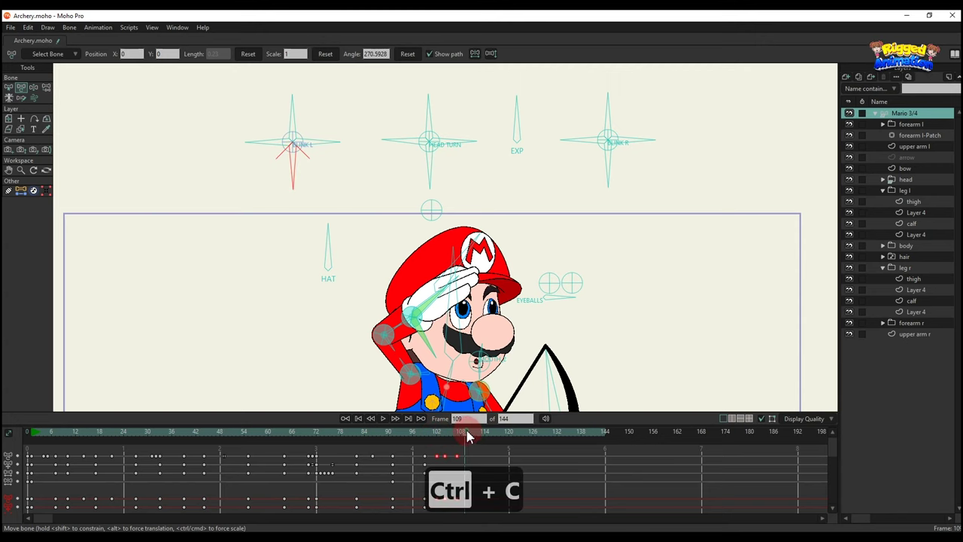
click(469, 434)
key(ctrl+v)
Step: Play back the animation from about frame 93 to check the two blinks
click(500, 433)
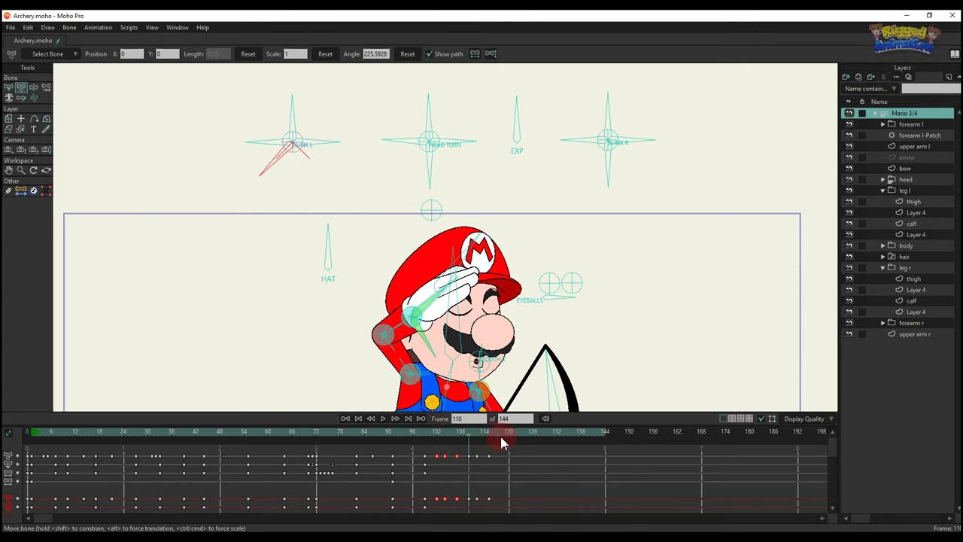
click(401, 435)
key(space)
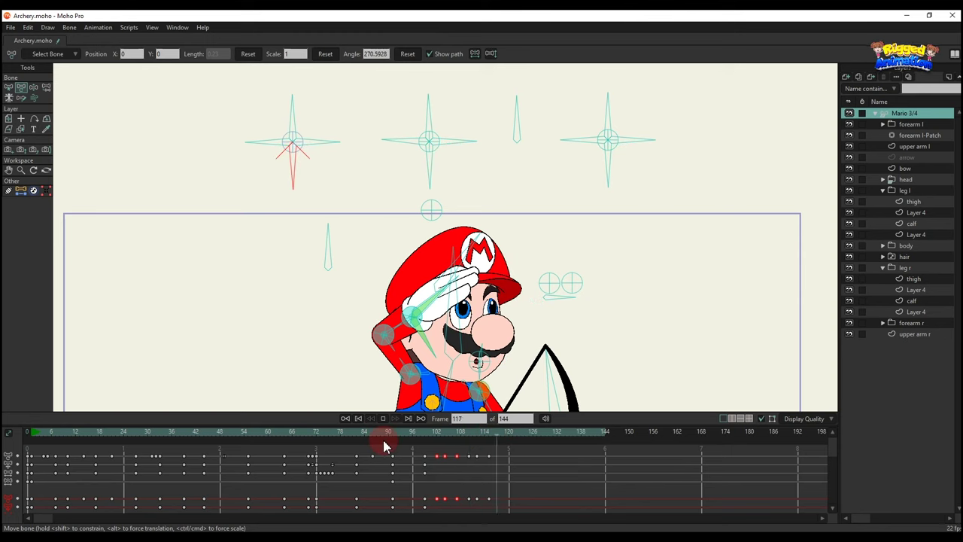